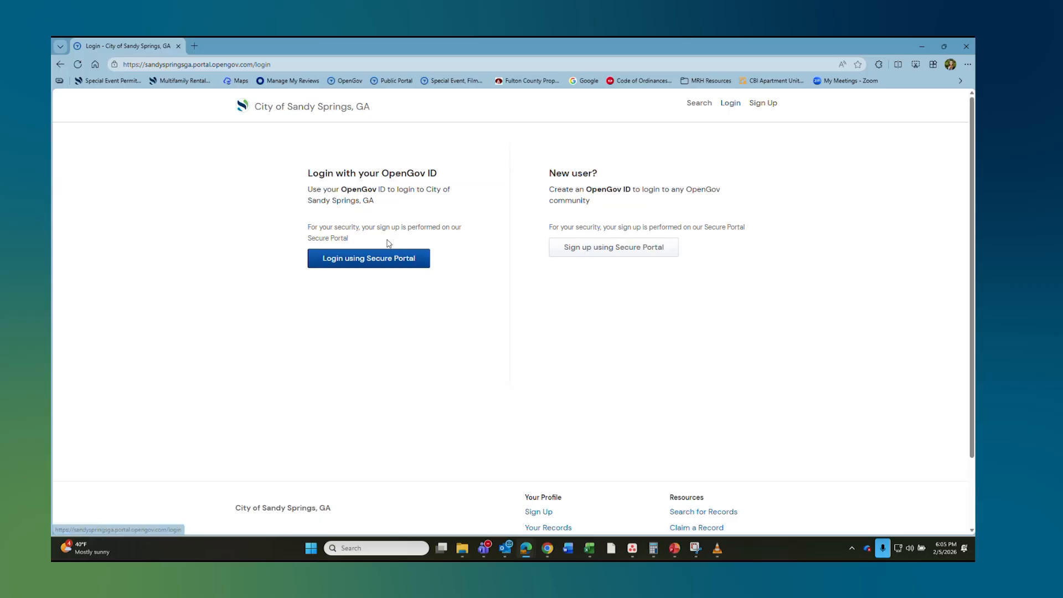
Step: Sign in through the Secure Portal and start an online Contact Registration application
{"action": "left_click", "coordinate": [388, 259]}
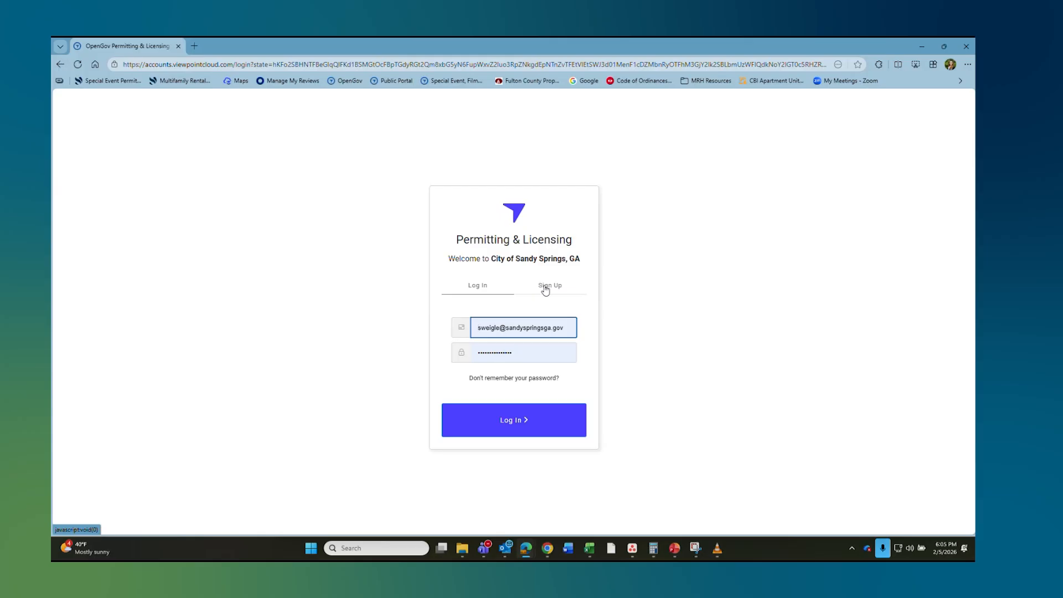
{"action": "left_click", "coordinate": [517, 424]}
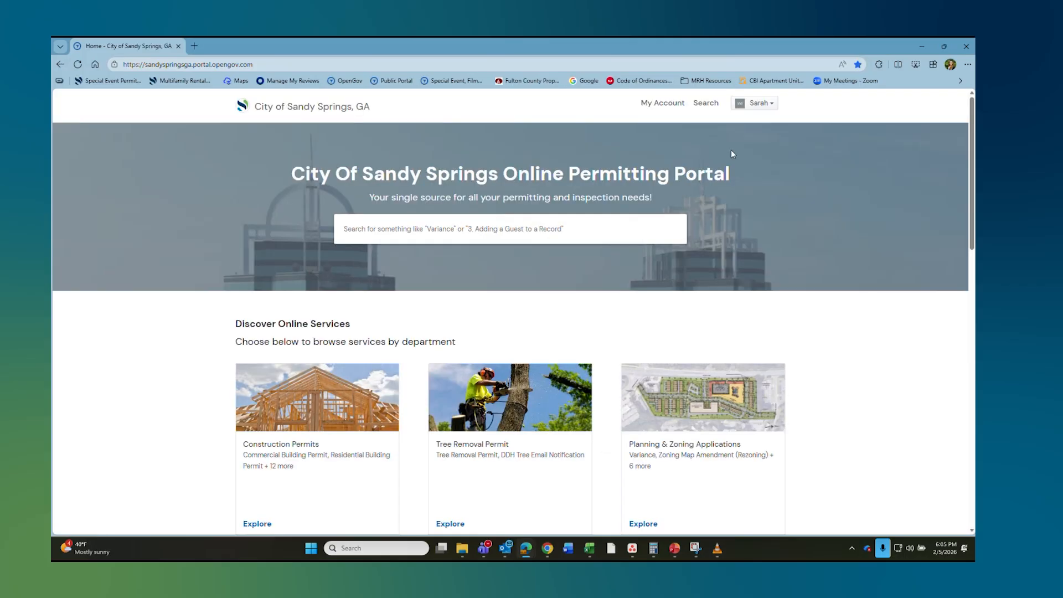
{"action": "scroll", "coordinate": [791, 336], "scroll_direction": "down", "scroll_amount": 5}
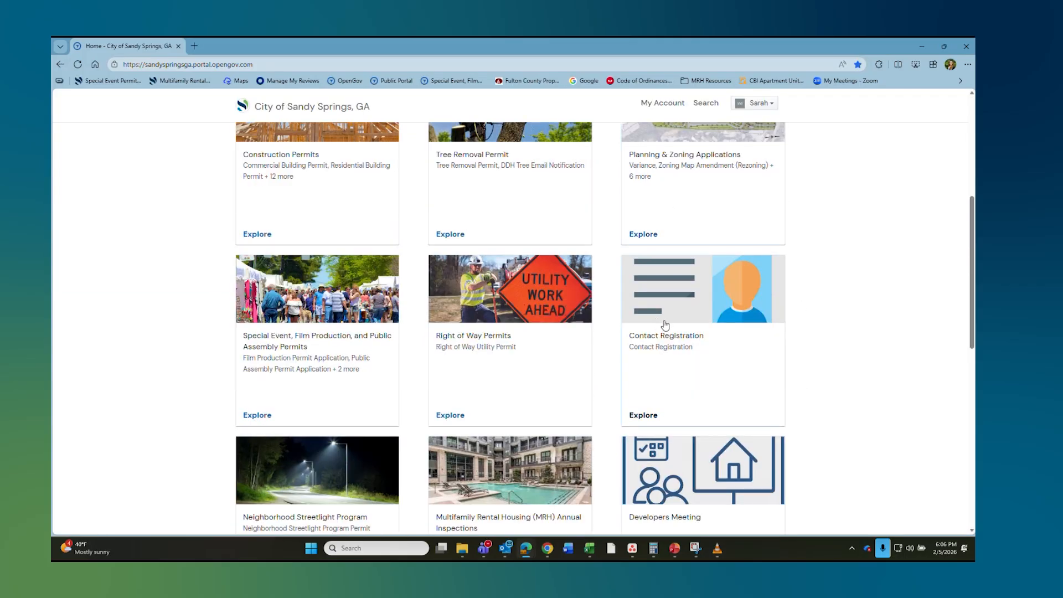
{"action": "left_click", "coordinate": [717, 352]}
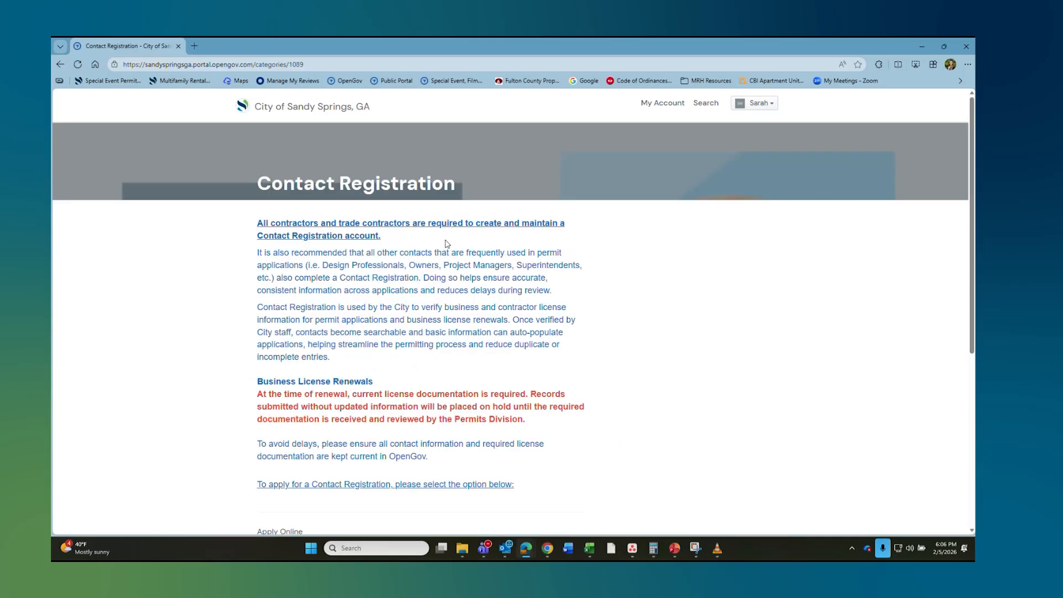
{"action": "scroll", "coordinate": [449, 254], "scroll_direction": "down", "scroll_amount": 2}
{"action": "scroll", "coordinate": [456, 259], "scroll_direction": "down", "scroll_amount": 3}
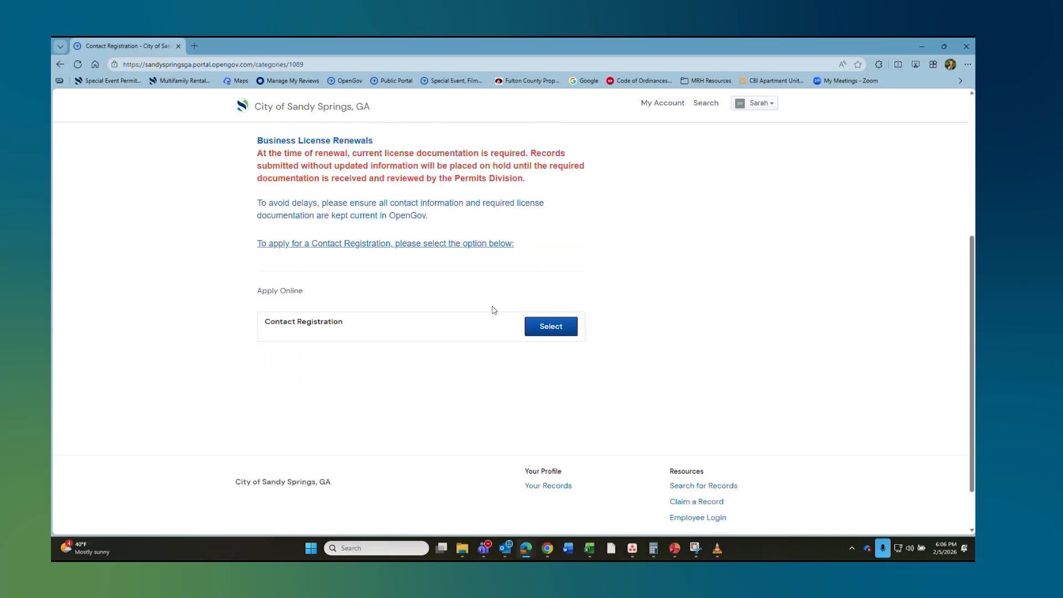
{"action": "left_click", "coordinate": [554, 328]}
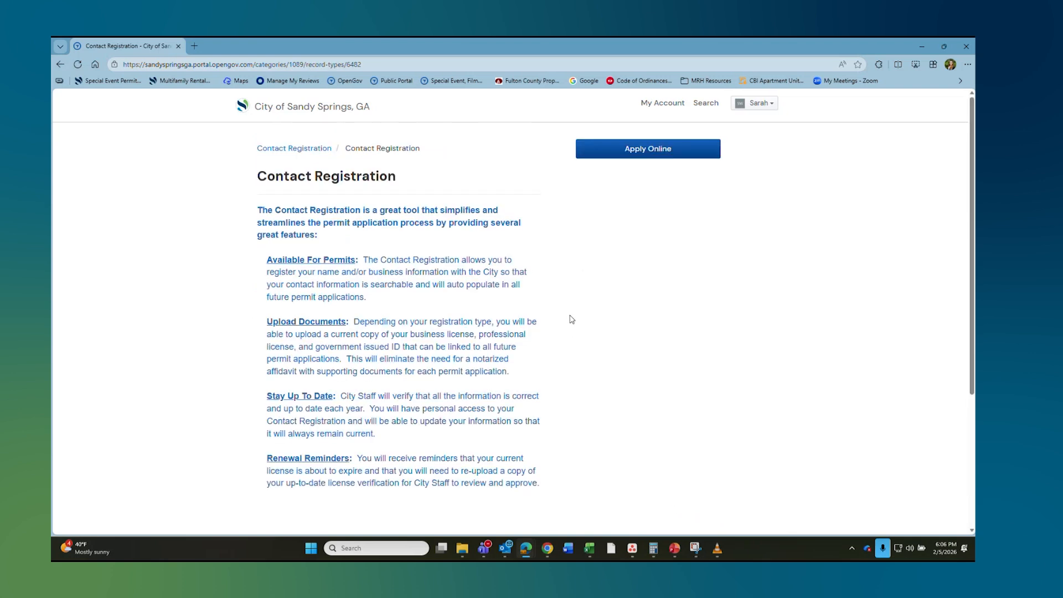
{"action": "left_click", "coordinate": [655, 149]}
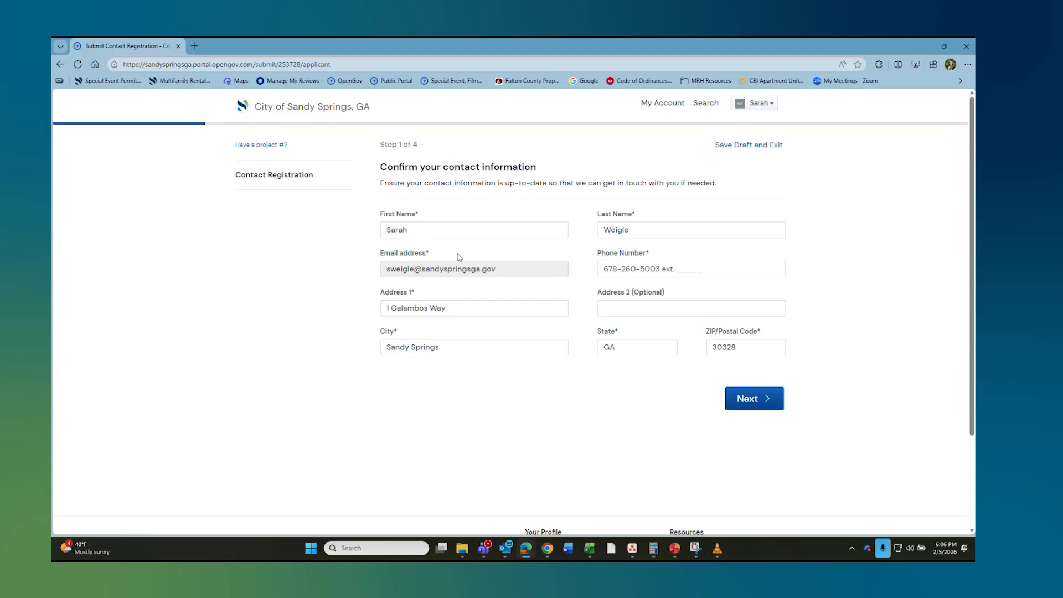
Step: Move past contact confirmation and set the contact type to Licensed Contractor
{"action": "left_click", "coordinate": [764, 405]}
{"action": "left_click", "coordinate": [441, 294]}
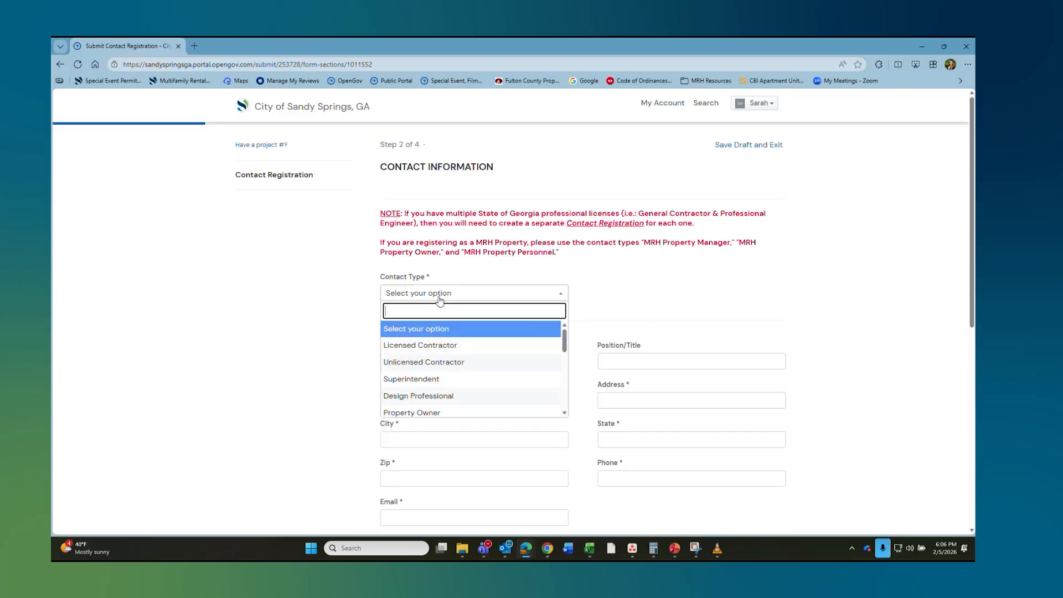
{"action": "scroll", "coordinate": [592, 304], "scroll_direction": "down", "scroll_amount": 1}
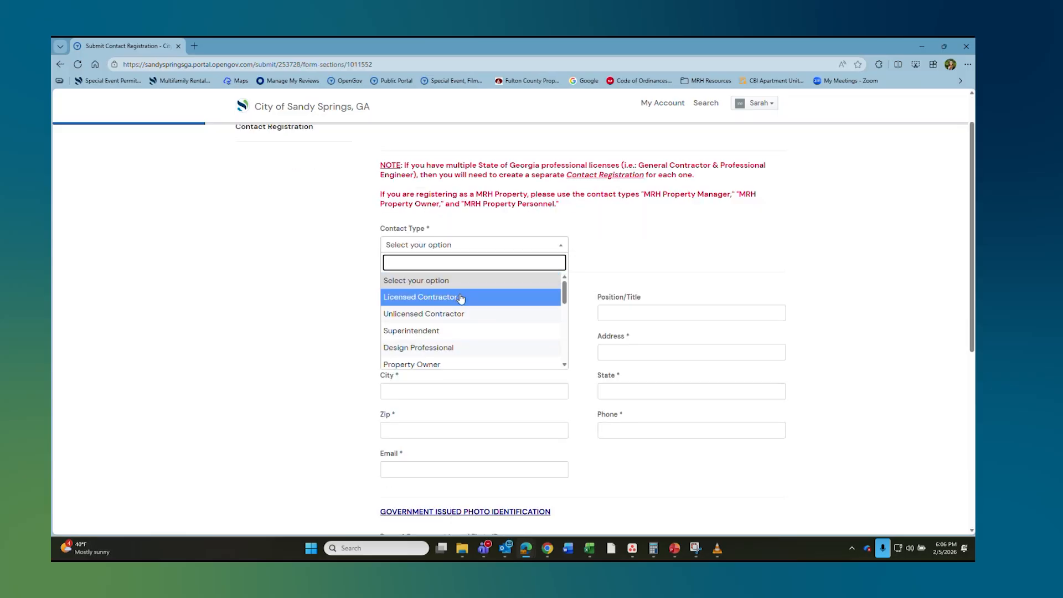
{"action": "left_click", "coordinate": [464, 300]}
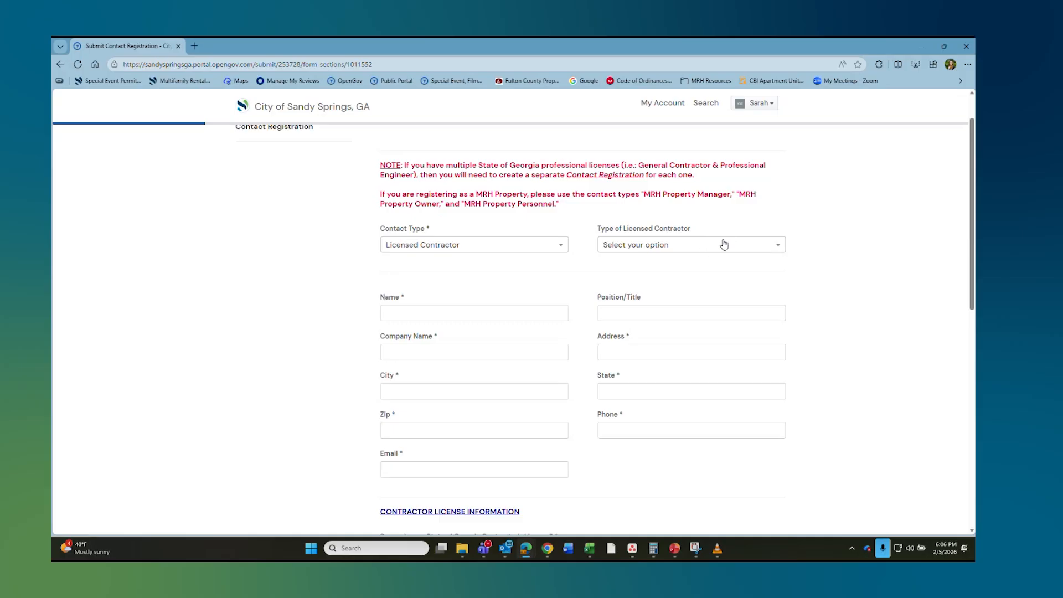
Step: Choose Licensed Electrical Contractor as the type of licensed contractor
{"action": "left_click", "coordinate": [722, 244]}
{"action": "scroll", "coordinate": [684, 302], "scroll_direction": "down", "scroll_amount": 1}
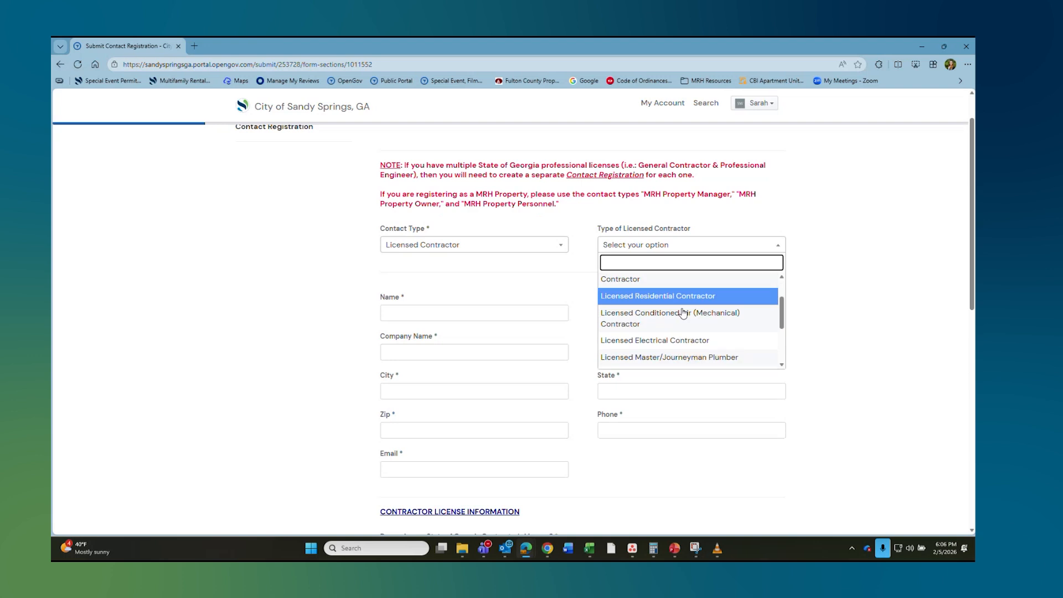
{"action": "scroll", "coordinate": [658, 324], "scroll_direction": "down", "scroll_amount": 2}
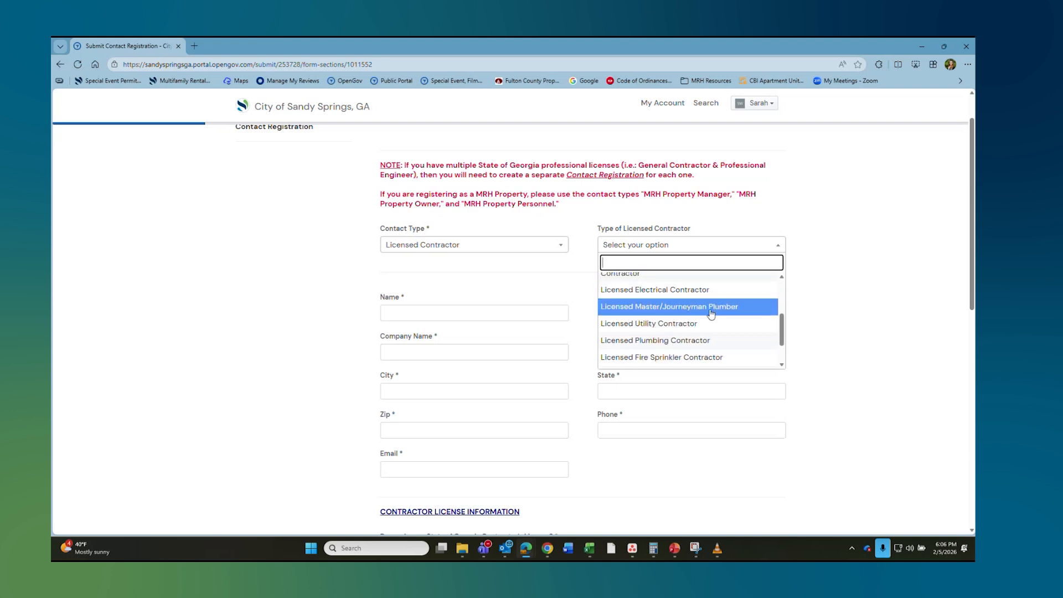
{"action": "scroll", "coordinate": [697, 332], "scroll_direction": "up", "scroll_amount": 1}
{"action": "left_click", "coordinate": [693, 336]}
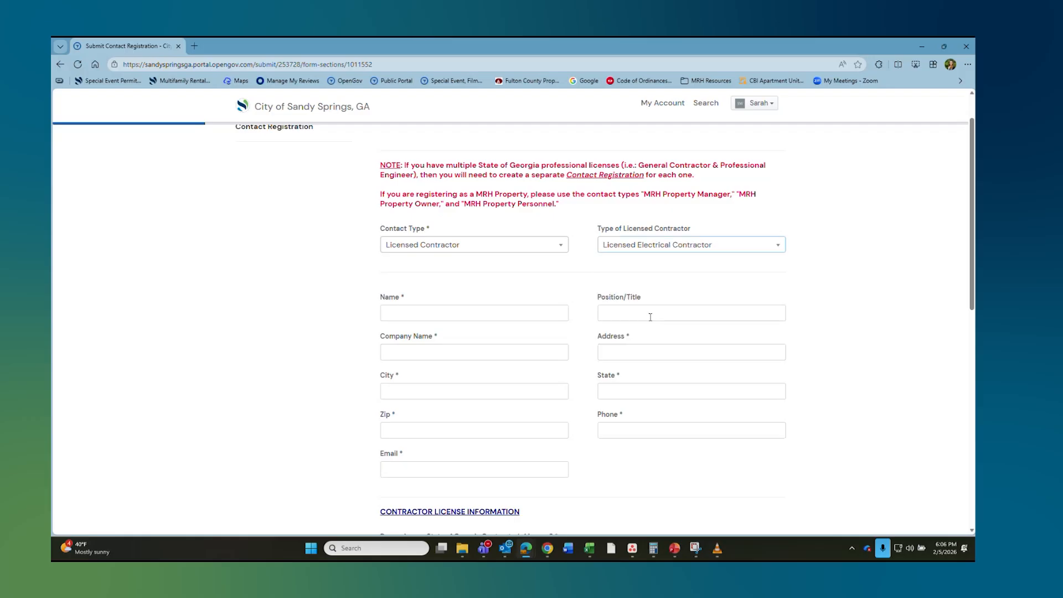
Step: Enter the contact's name, position Plumber and company ABC Company
{"action": "left_click", "coordinate": [451, 308]}
{"action": "key", "text": "Tab"}
{"action": "type", "text": "Plum"}
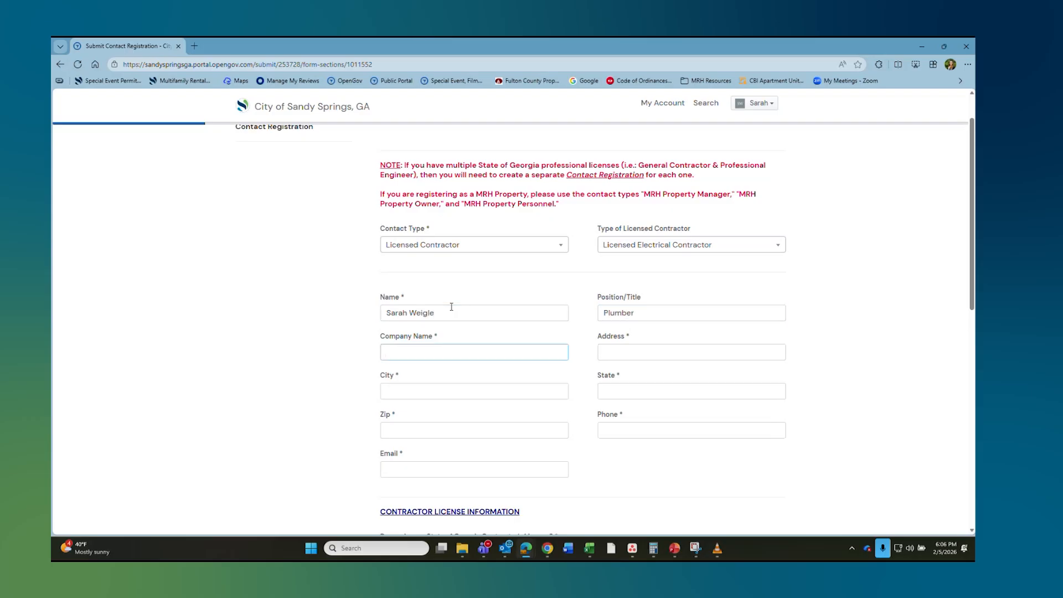
{"action": "type", "text": "ABC Company"}
{"action": "key", "text": "Tab"}
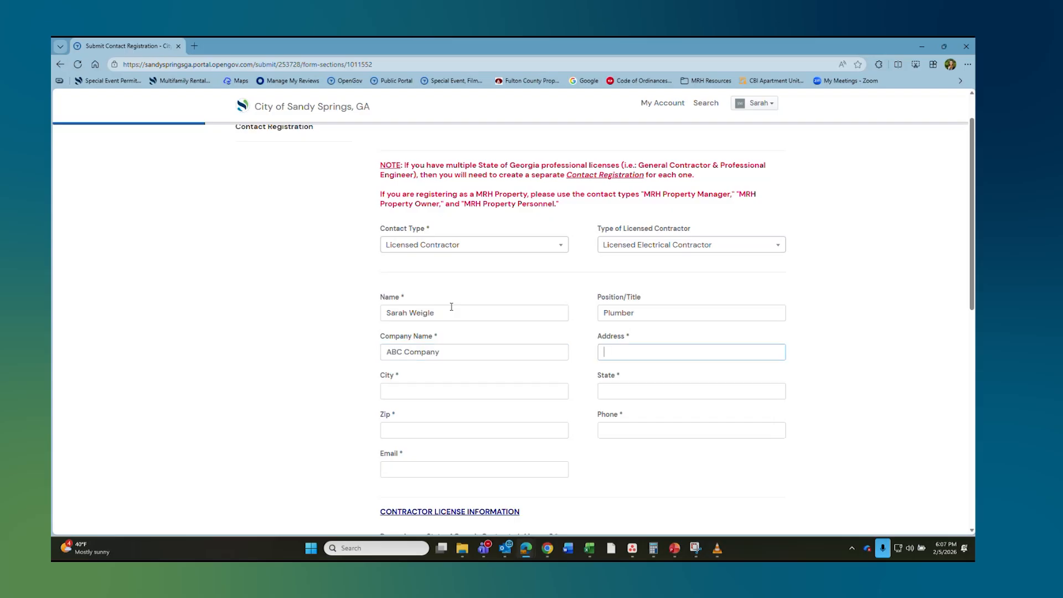
Step: Fill in the street address, city Sandy Springs, state GA, phone number and e-mail address
{"action": "type", "text": "123 Main St"}
{"action": "key", "text": "Tab"}
{"action": "type", "text": "San"}
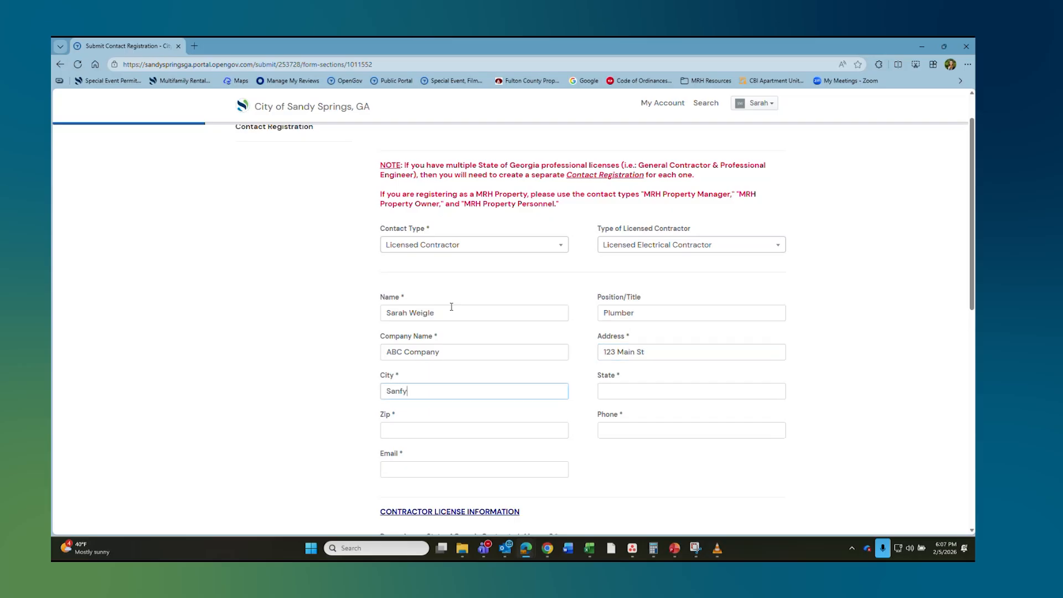
{"action": "type", "text": "dy Springs"}
{"action": "key", "text": "Tab"}
{"action": "type", "text": "GA"}
{"action": "key", "text": "Tab"}
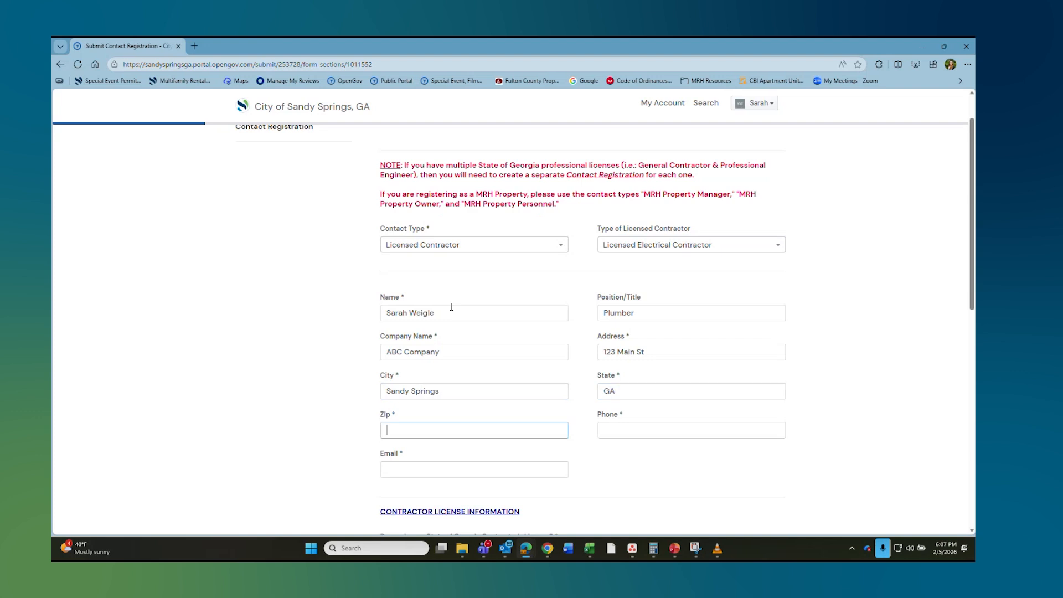
{"action": "key", "text": "Tab"}
{"action": "key", "text": "Tab"}
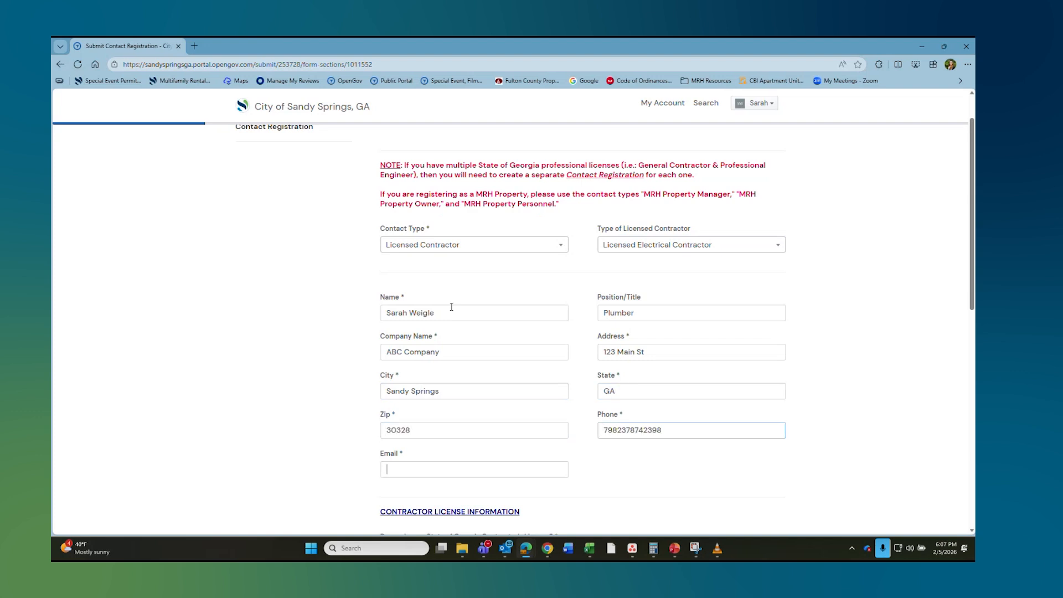
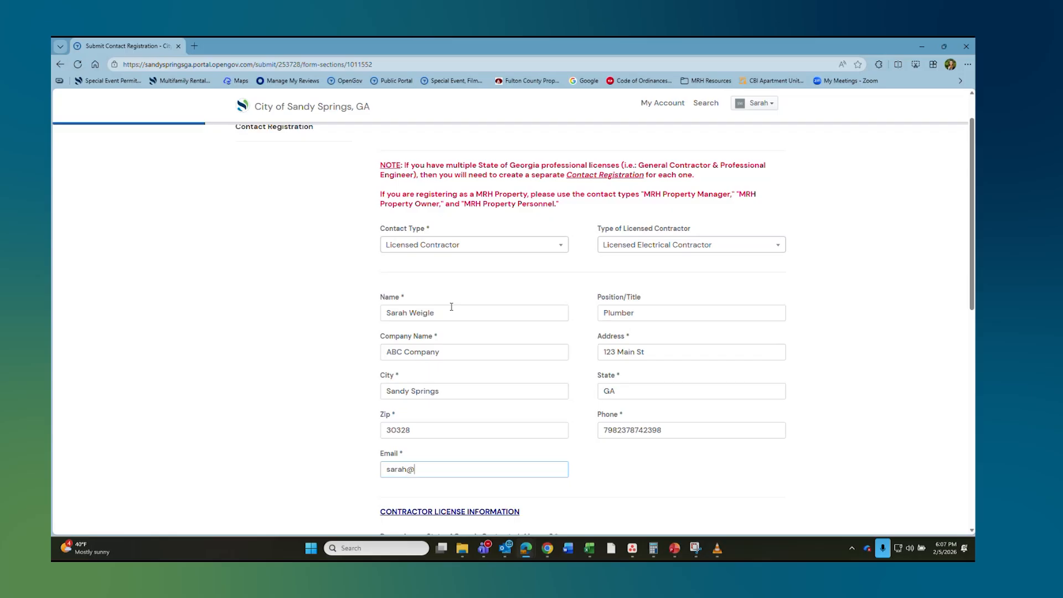
{"action": "scroll", "coordinate": [544, 329], "scroll_direction": "down", "scroll_amount": 4}
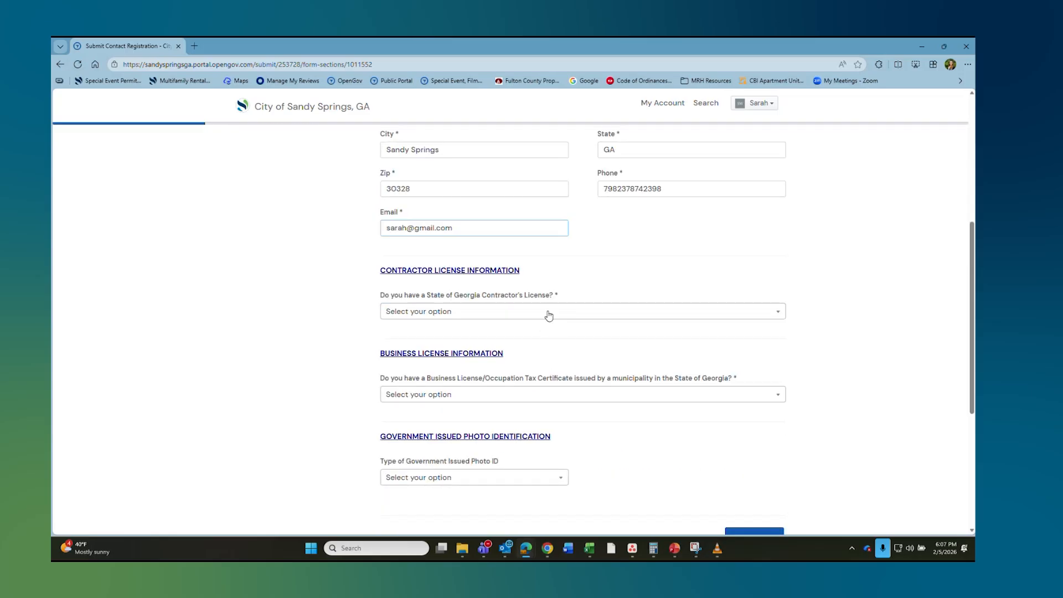
Step: Answer Yes to holding a state contractor's license, entering its number and 02/14/2026 expiry
{"action": "left_click", "coordinate": [547, 312]}
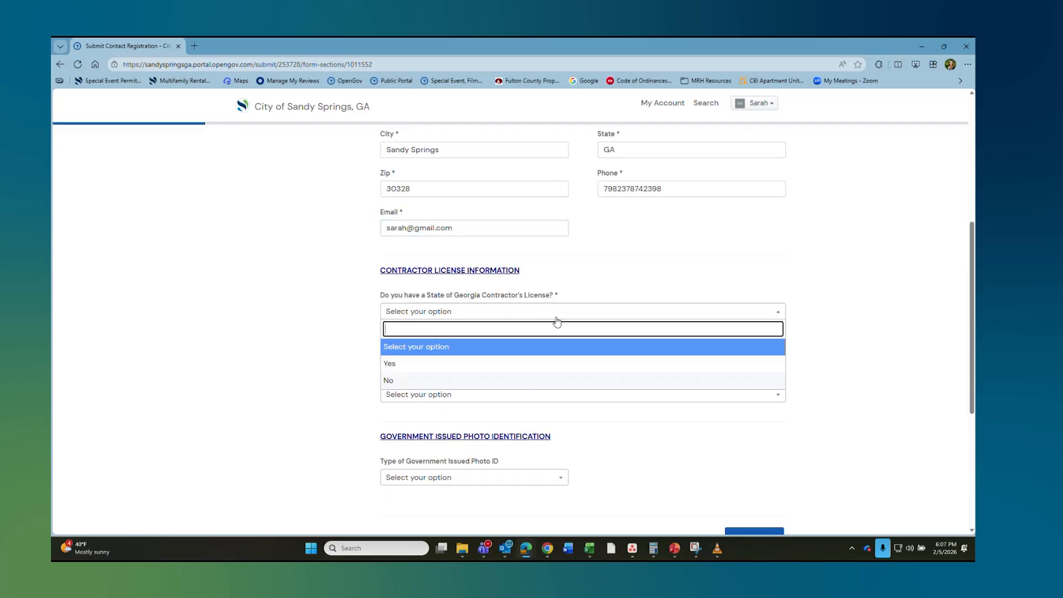
{"action": "left_click", "coordinate": [465, 362]}
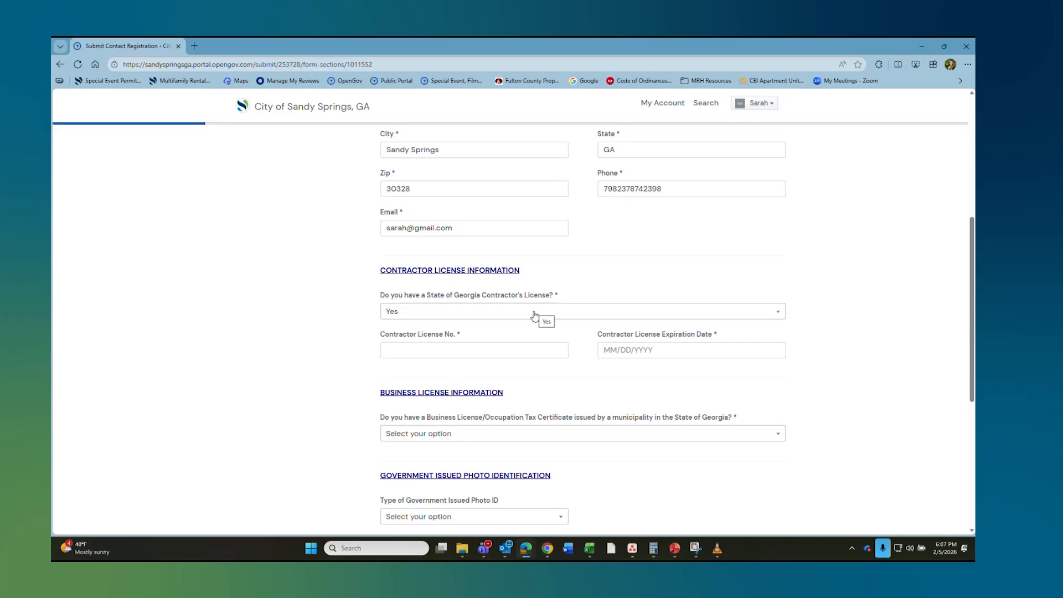
{"action": "left_click", "coordinate": [487, 350]}
{"action": "type", "text": "78767"}
{"action": "left_click", "coordinate": [638, 348]}
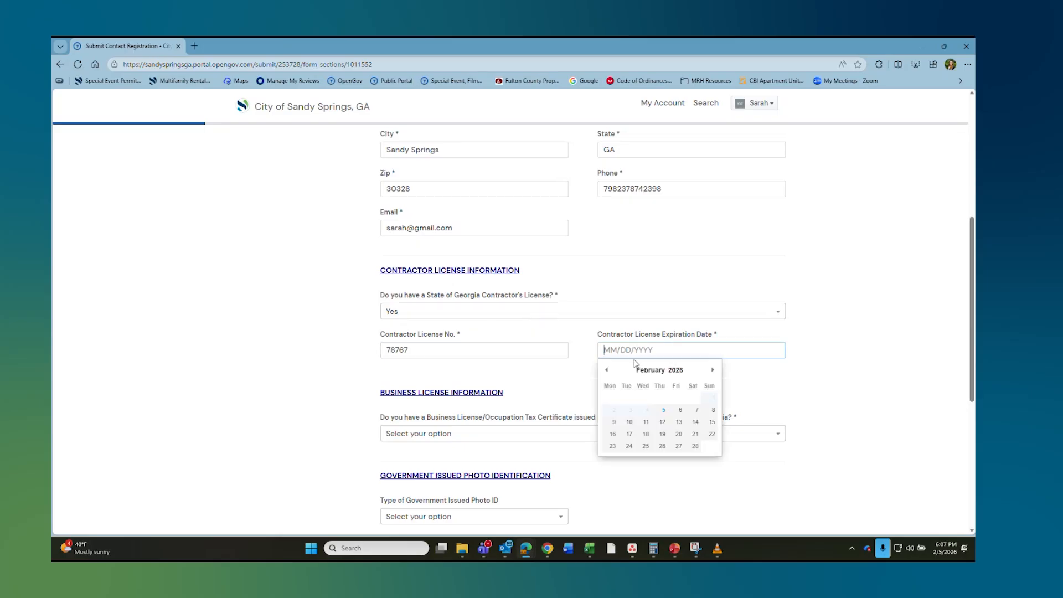
{"action": "left_click", "coordinate": [693, 424]}
Step: Answer Yes to a business license with its number, 02/07/2026 expiry and jurisdiction 'Sandy Spirings'
{"action": "scroll", "coordinate": [520, 366], "scroll_direction": "down", "scroll_amount": 3}
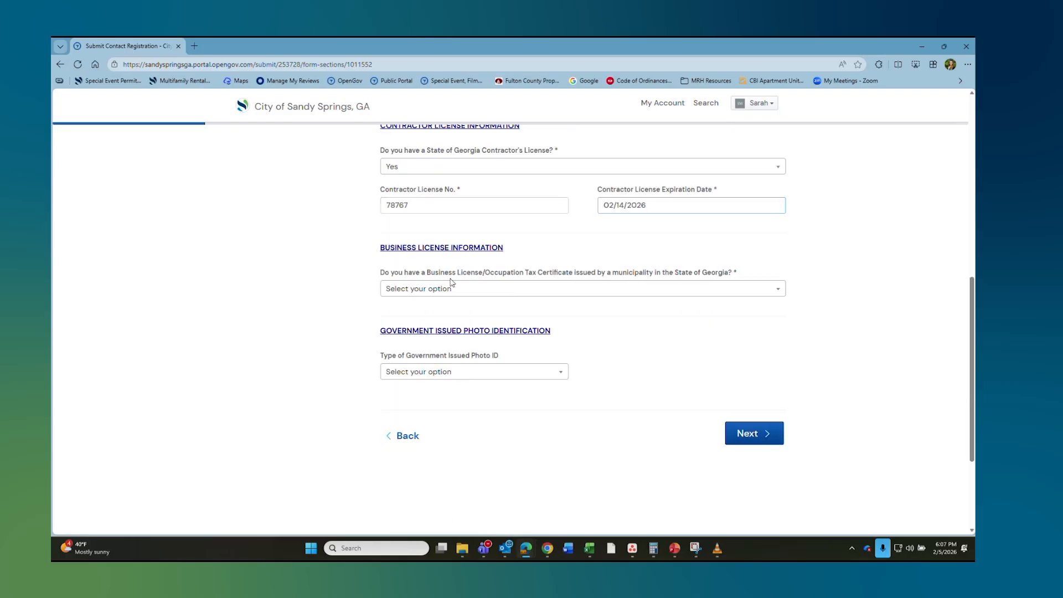
{"action": "left_click", "coordinate": [451, 289]}
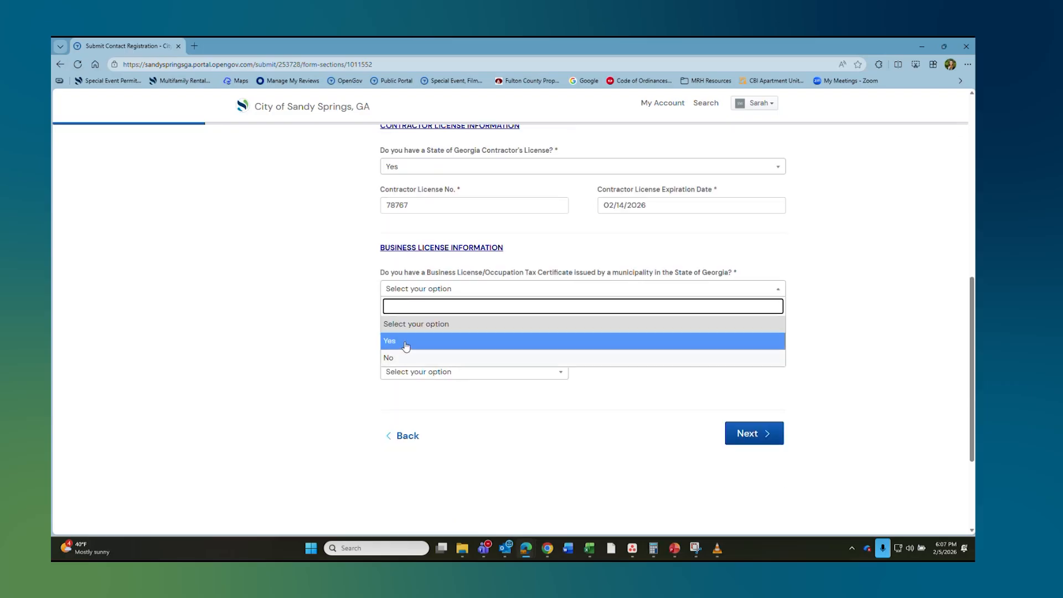
{"action": "left_click", "coordinate": [405, 346]}
{"action": "left_click", "coordinate": [450, 329]}
{"action": "type", "text": "58657865"}
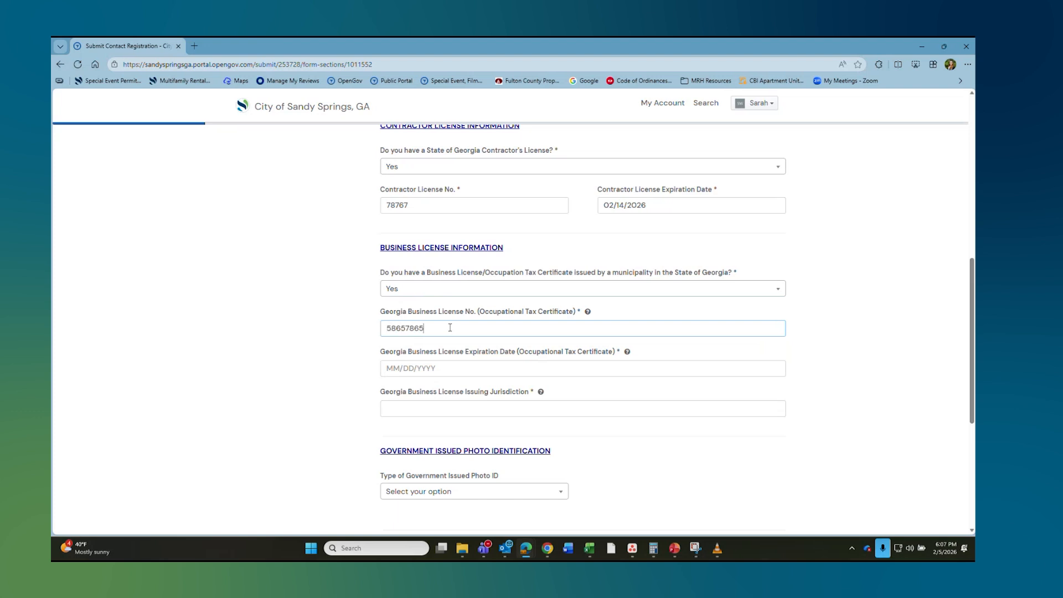
{"action": "left_click", "coordinate": [464, 365]}
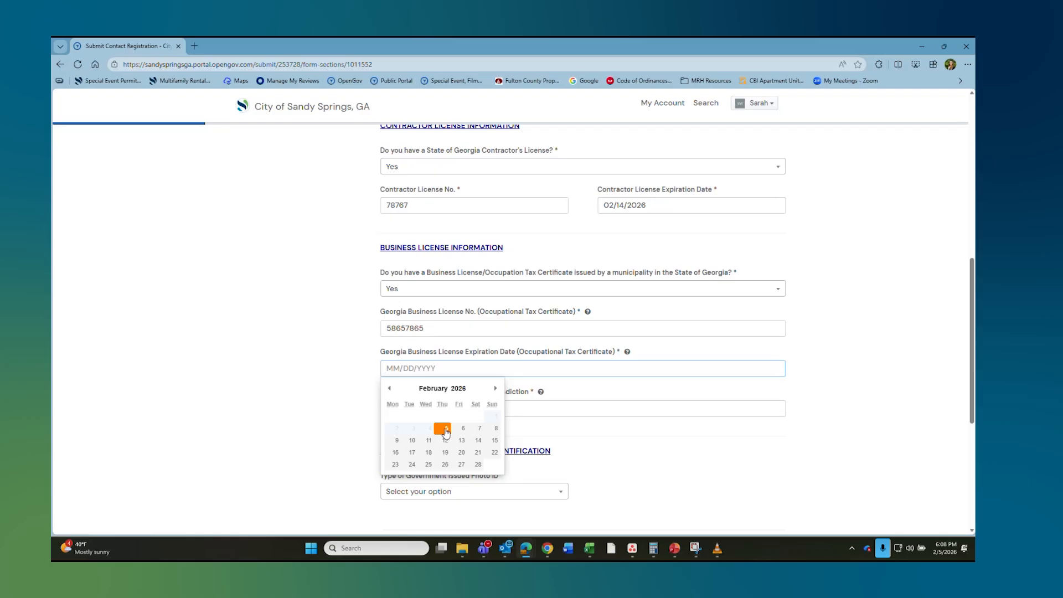
{"action": "left_click", "coordinate": [480, 428]}
{"action": "left_click", "coordinate": [398, 410]}
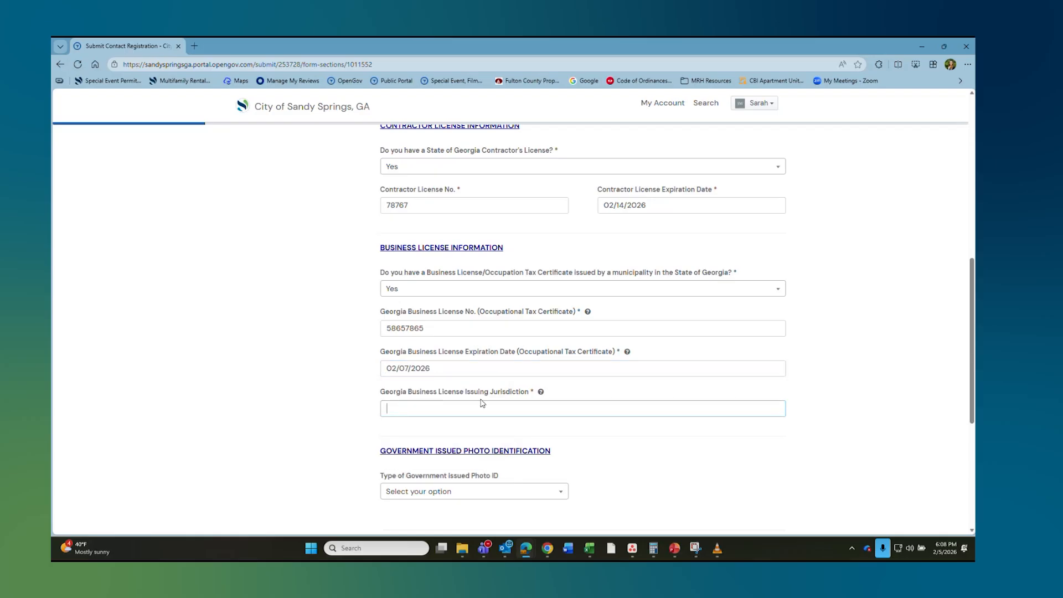
{"action": "type", "text": "Sandy Spirings"}
Step: Set the photo ID to a Georgia Driver's License with its number and February 14, 2026 expiry
{"action": "scroll", "coordinate": [432, 382], "scroll_direction": "down", "scroll_amount": 3}
{"action": "left_click", "coordinate": [482, 299]}
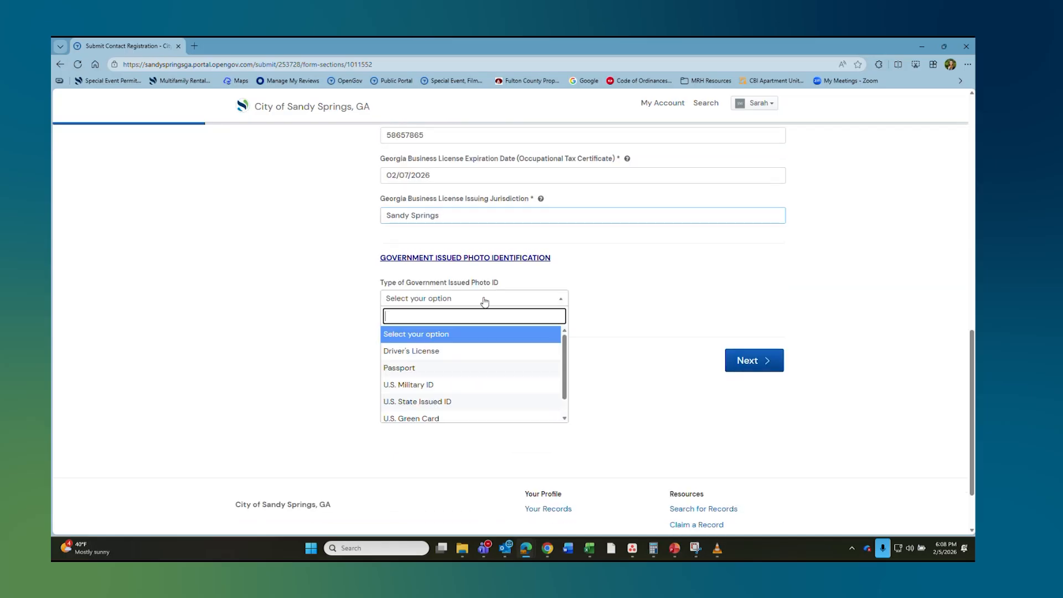
{"action": "left_click", "coordinate": [432, 354]}
{"action": "left_click", "coordinate": [681, 299]}
{"action": "scroll", "coordinate": [625, 387], "scroll_direction": "down", "scroll_amount": 2}
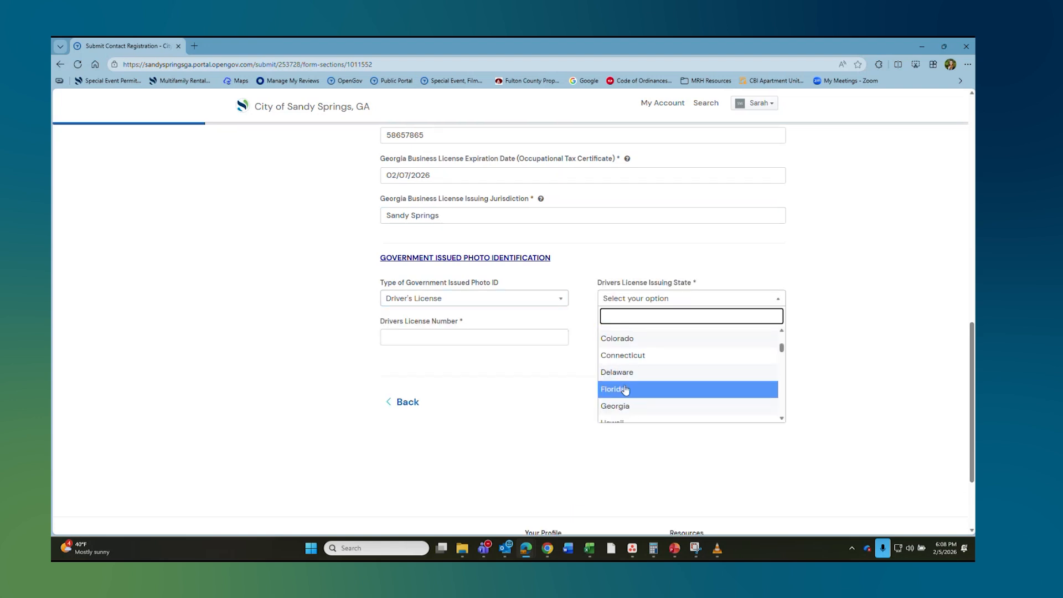
{"action": "left_click", "coordinate": [625, 406]}
{"action": "left_click", "coordinate": [445, 339]}
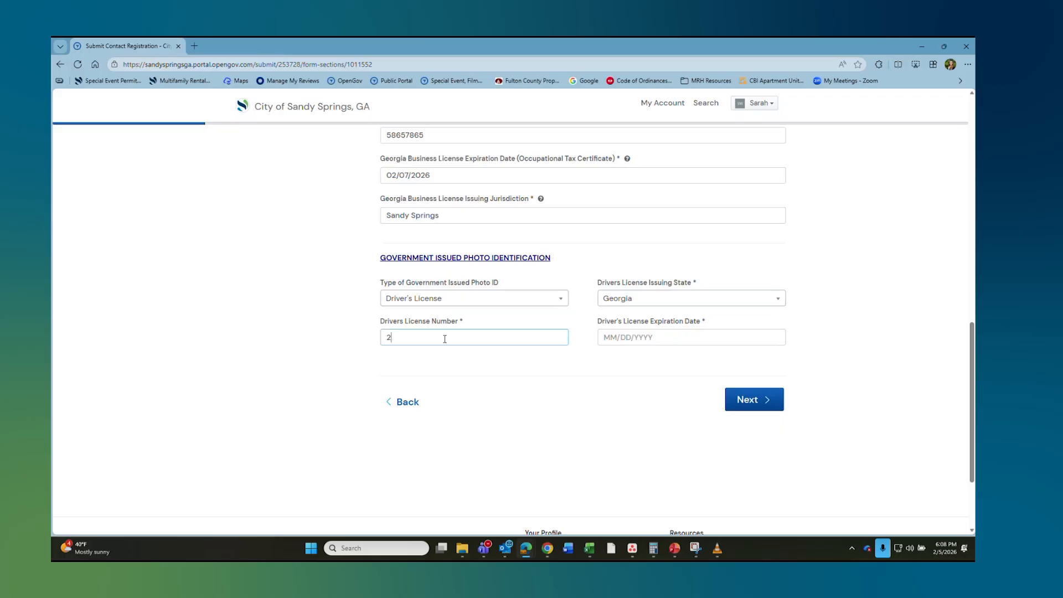
{"action": "left_click", "coordinate": [676, 338]}
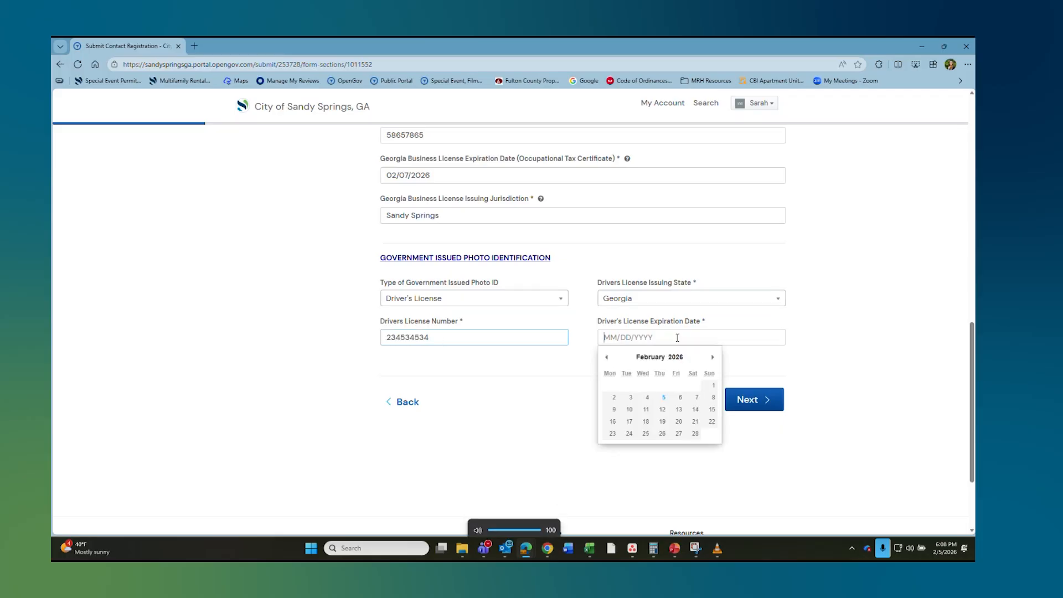
{"action": "left_click", "coordinate": [695, 409]}
Step: Continue to the affidavit and begin adding the contact signature
{"action": "left_click", "coordinate": [750, 399]}
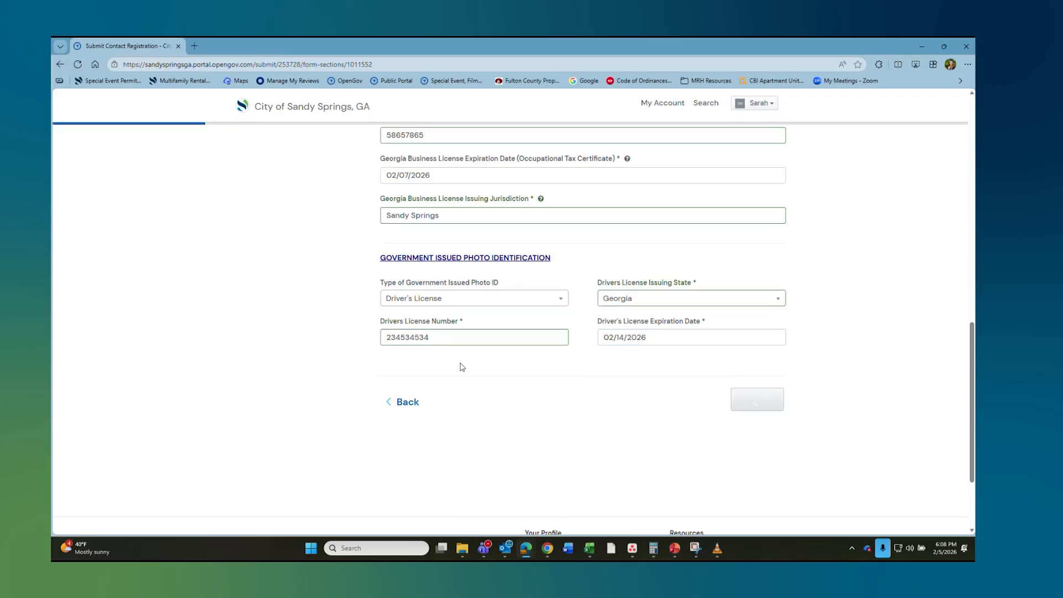
{"action": "left_click", "coordinate": [380, 272]}
{"action": "left_click", "coordinate": [450, 180]}
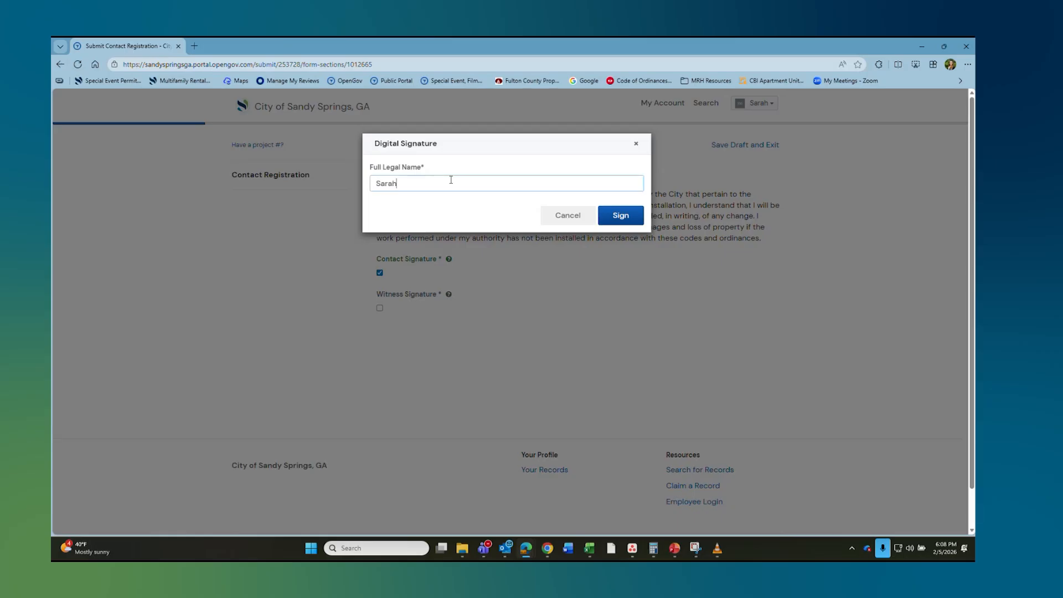
Step: Sign the affidavit with the contact's legal name and the witness's name, then go to Attachments
{"action": "left_click", "coordinate": [620, 216]}
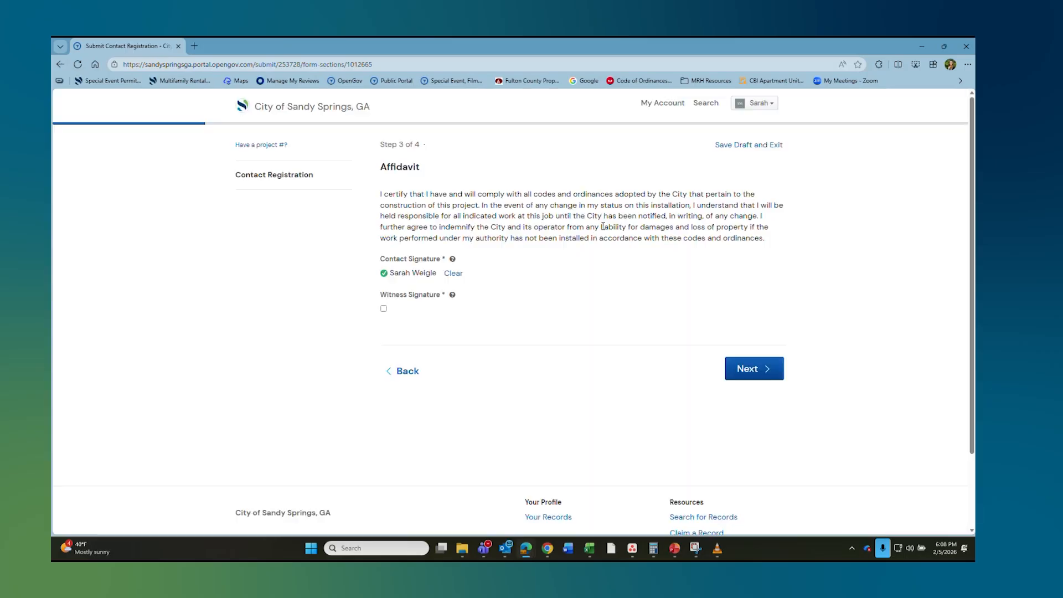
{"action": "left_click", "coordinate": [380, 309]}
{"action": "left_click", "coordinate": [437, 183]}
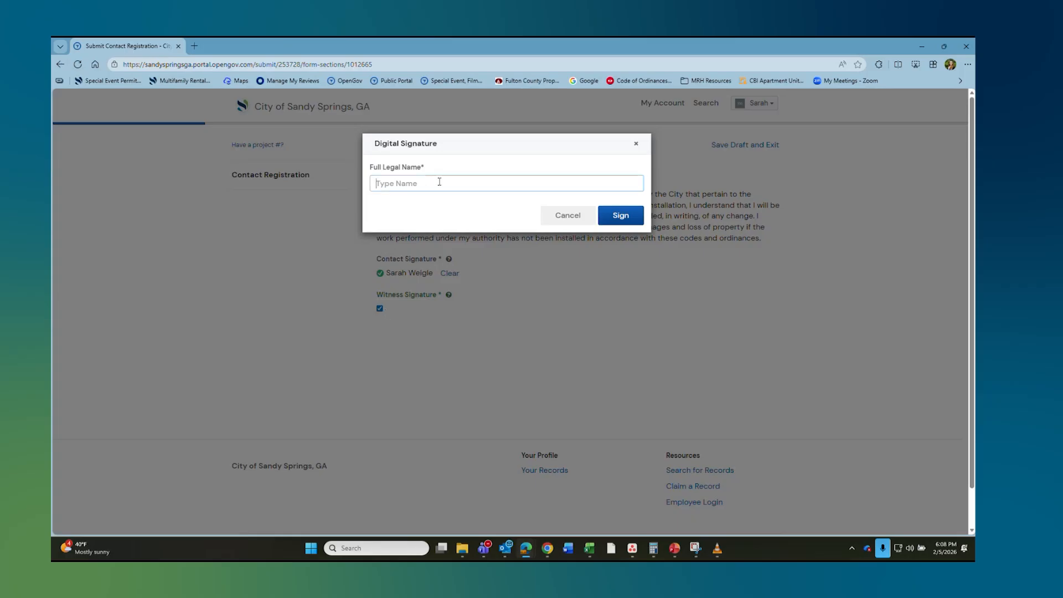
{"action": "type", "text": "John Doe"}
{"action": "left_click", "coordinate": [620, 216]}
{"action": "left_click", "coordinate": [726, 363]}
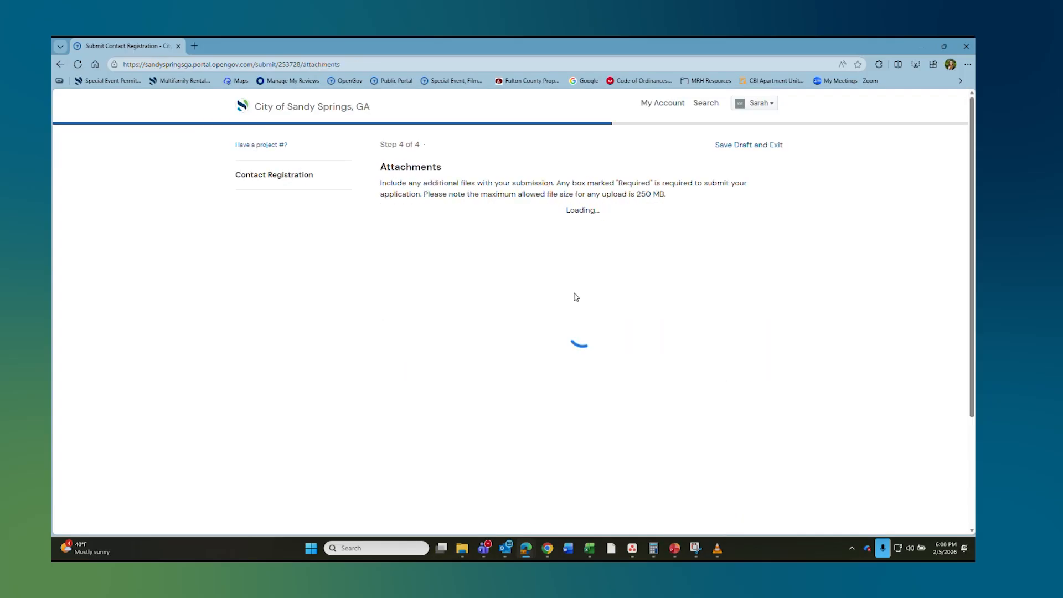
Step: Upload the Notification Letter, Sandy Springs Society Alchol license and business license images to the three required documents
{"action": "left_click", "coordinate": [722, 267]}
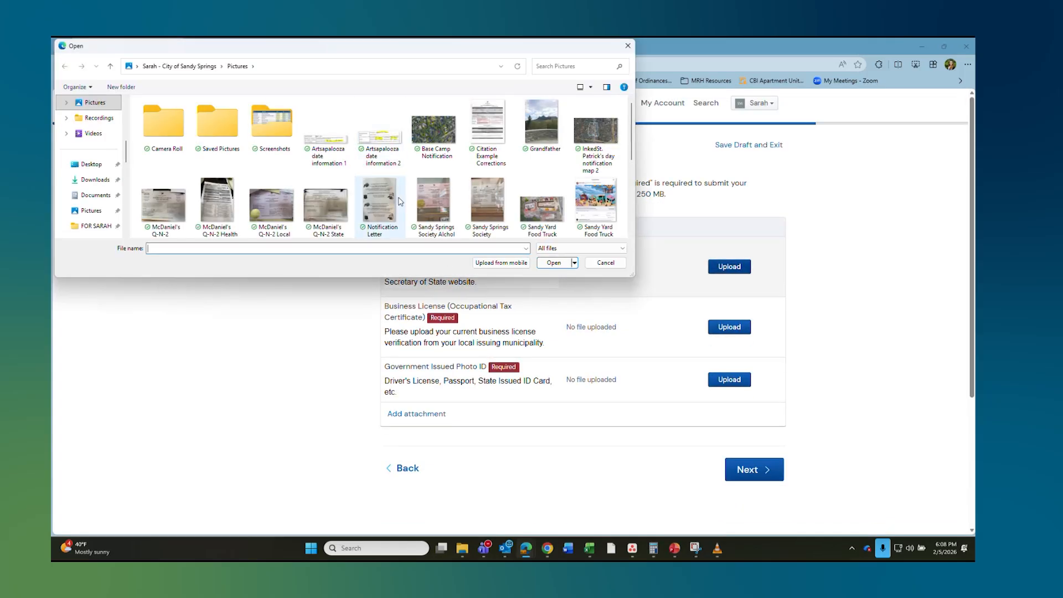
{"action": "left_click", "coordinate": [399, 201]}
{"action": "left_click", "coordinate": [553, 262]}
{"action": "left_click", "coordinate": [721, 331]}
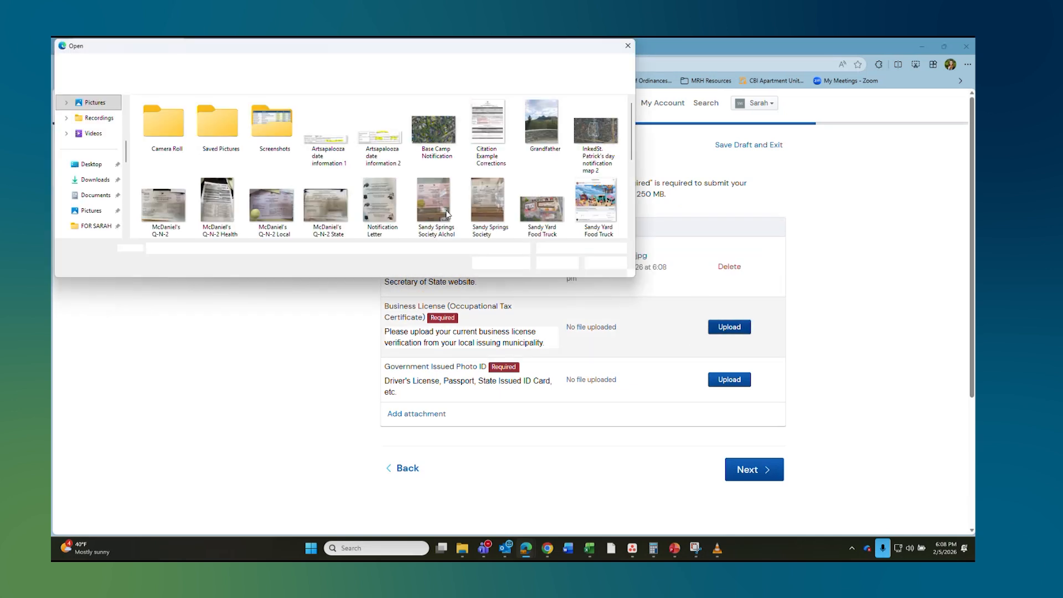
{"action": "left_click", "coordinate": [448, 213]}
{"action": "left_click", "coordinate": [557, 263]}
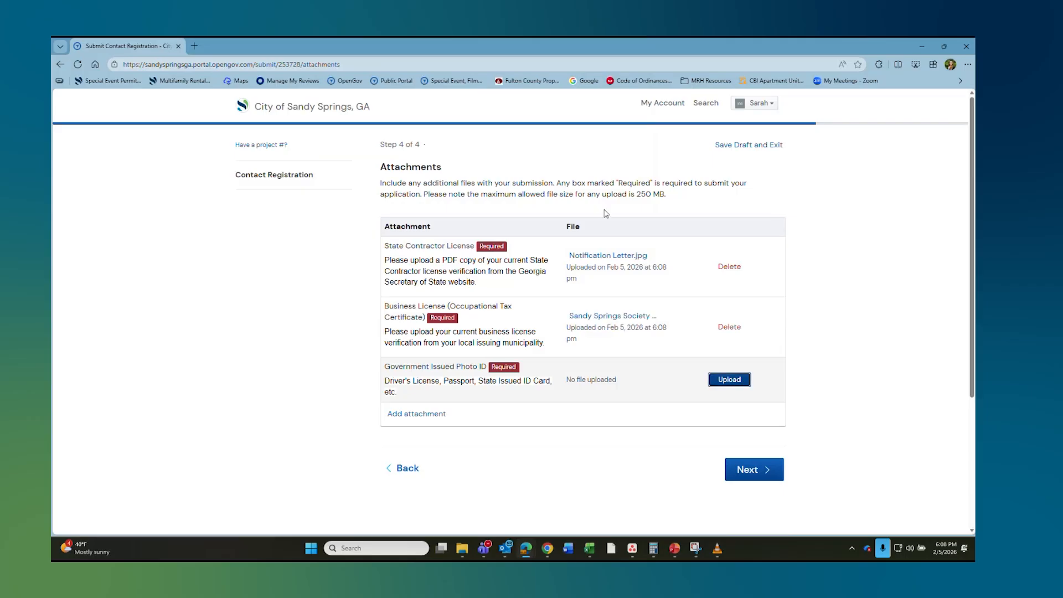
{"action": "left_click", "coordinate": [473, 197]}
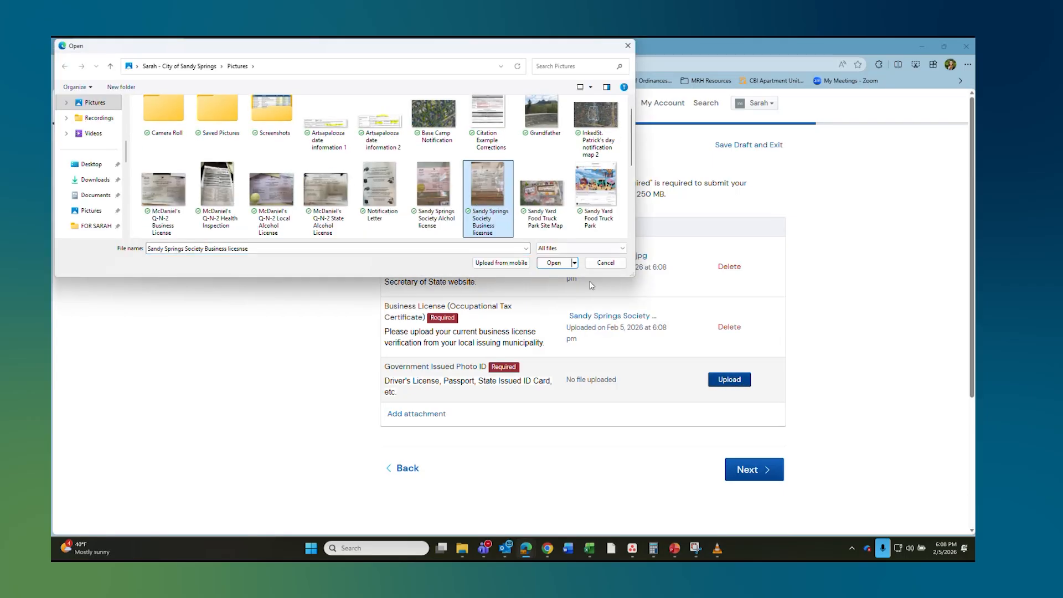
{"action": "double_click", "coordinate": [505, 185]}
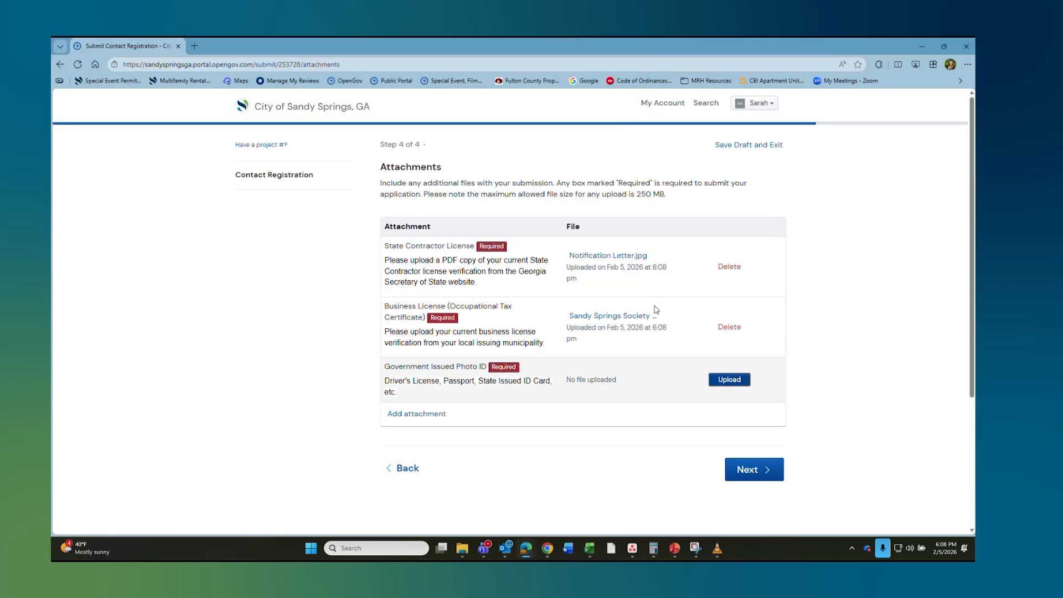
{"action": "left_click", "coordinate": [758, 477]}
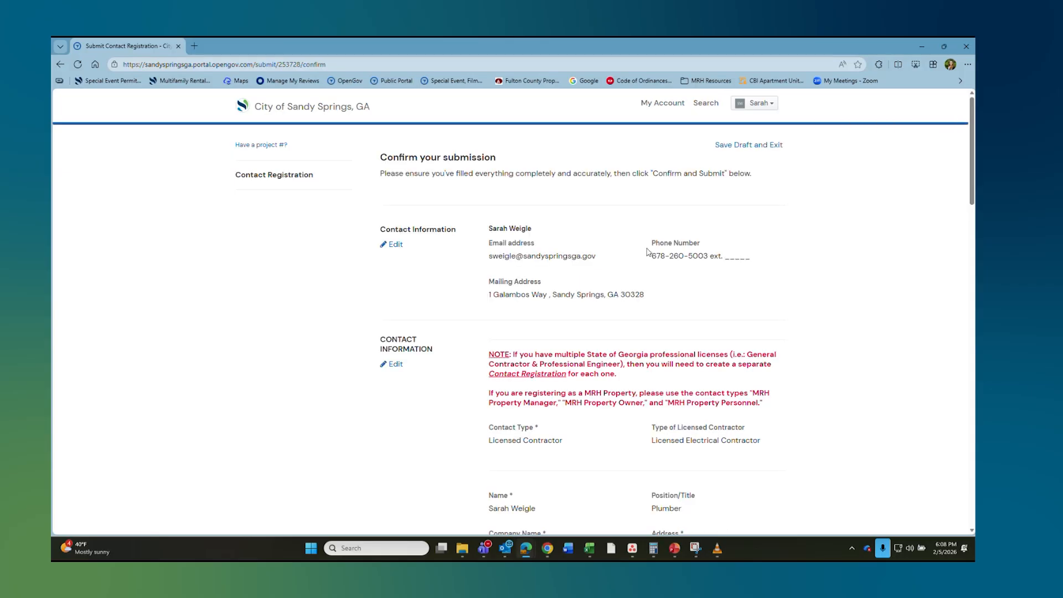
Step: Review the confirmation page and confirm and submit the contact registration
{"action": "scroll", "coordinate": [700, 274], "scroll_direction": "down", "scroll_amount": 10}
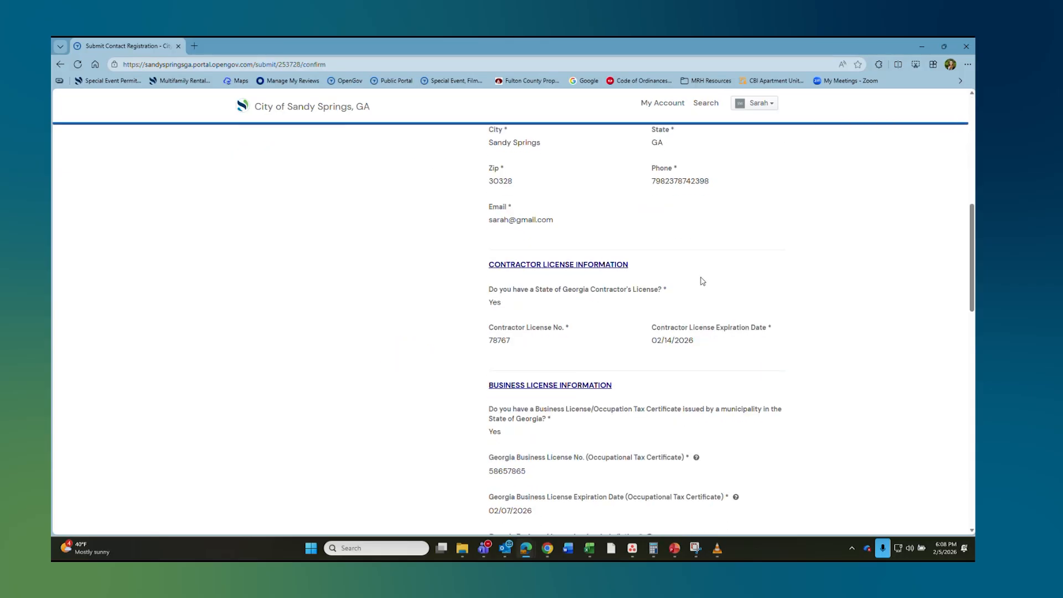
{"action": "scroll", "coordinate": [702, 283], "scroll_direction": "down", "scroll_amount": 15}
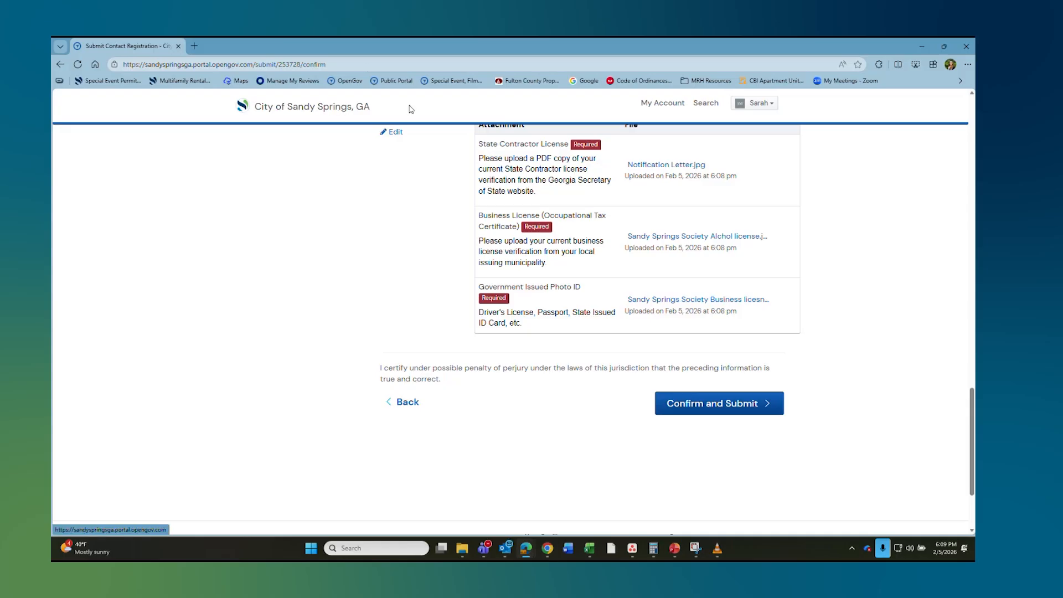
{"action": "left_click", "coordinate": [732, 413]}
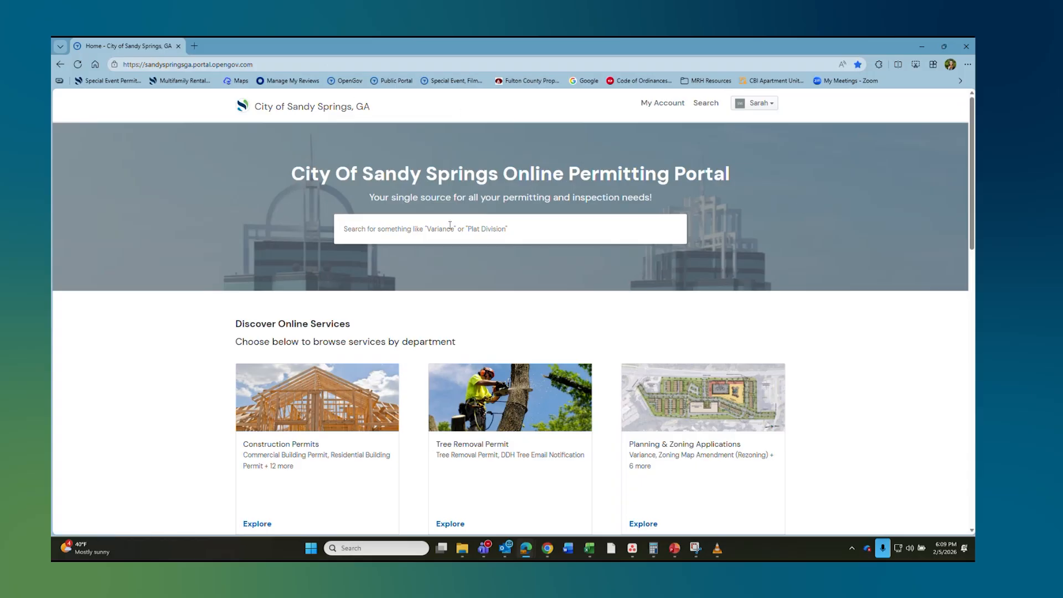
Step: Go to the Multifamily Rental Housing (MRH) Annual Inspections category and select Electrical Inspections
{"action": "scroll", "coordinate": [803, 351], "scroll_direction": "down", "scroll_amount": 10}
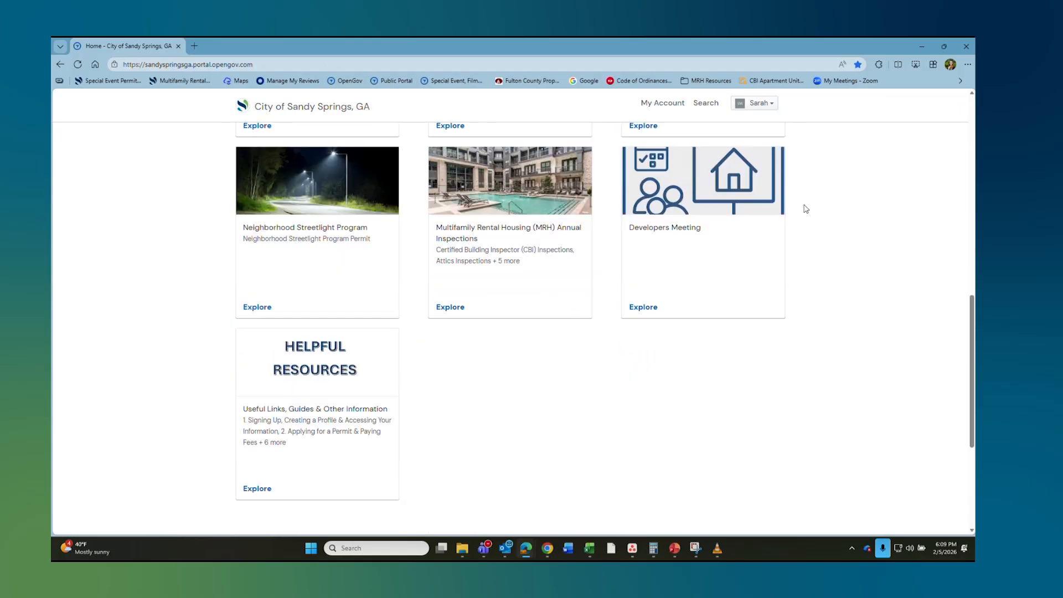
{"action": "left_click", "coordinate": [510, 245]}
{"action": "scroll", "coordinate": [458, 250], "scroll_direction": "down", "scroll_amount": 6}
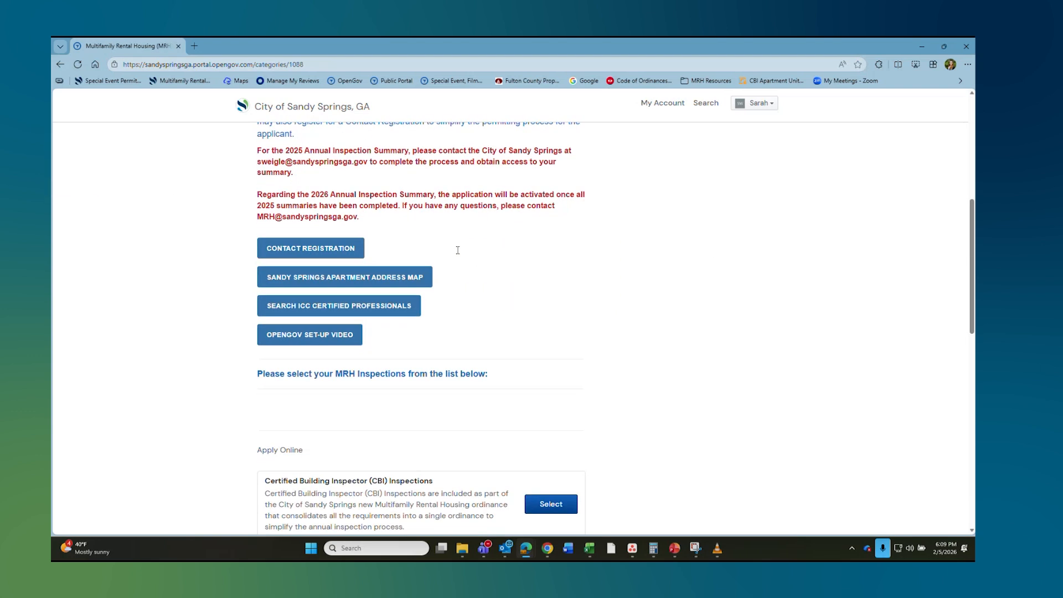
{"action": "scroll", "coordinate": [486, 209], "scroll_direction": "down", "scroll_amount": 8}
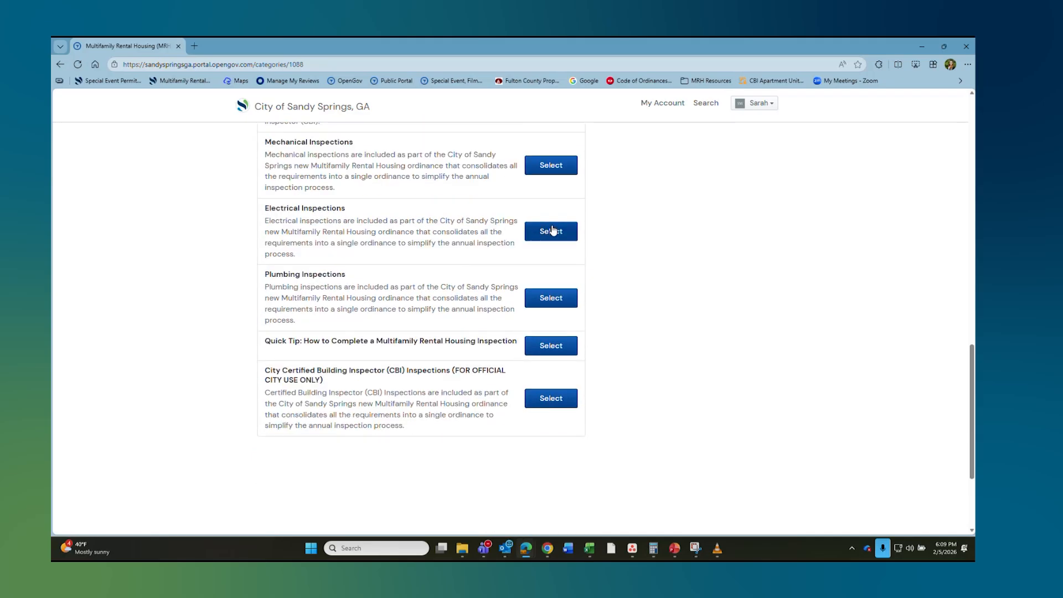
{"action": "left_click", "coordinate": [565, 231]}
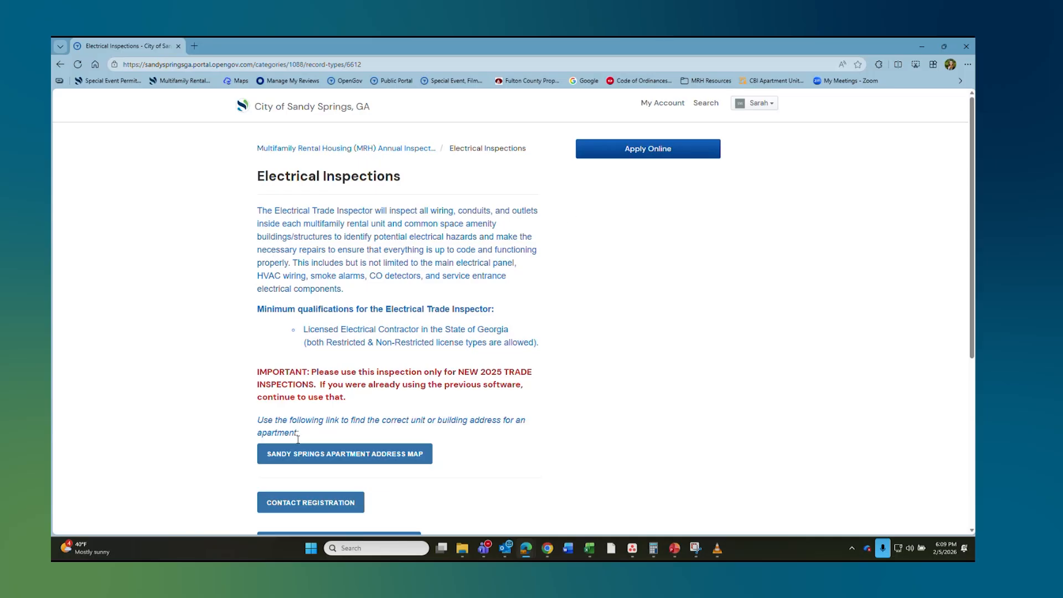
Step: Browse the Sandy Springs Apartment Address Map for Glen Perimeter units, then return to Electrical Inspections
{"action": "left_click", "coordinate": [394, 458]}
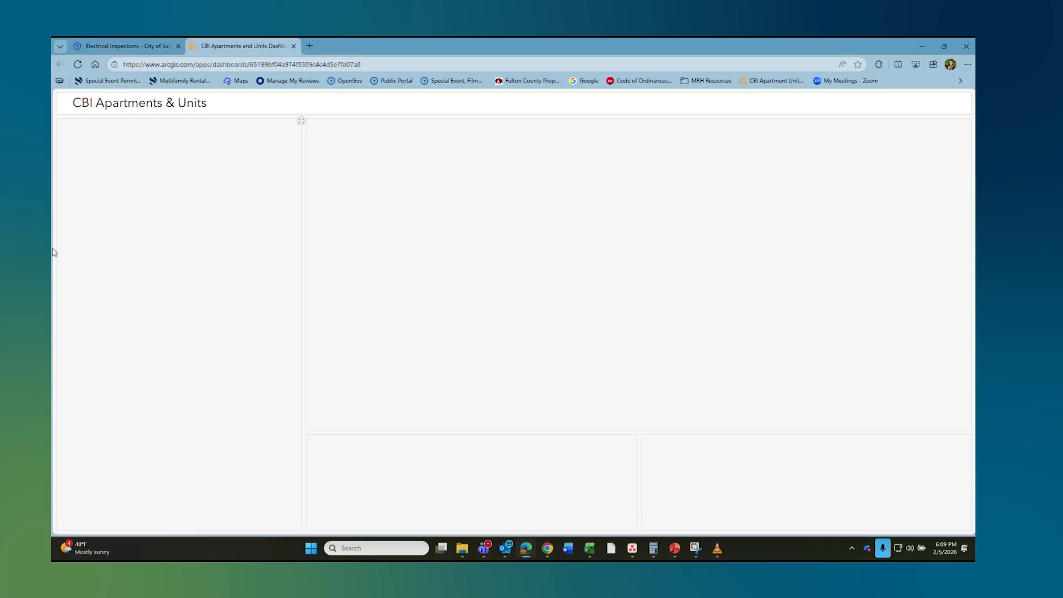
{"action": "scroll", "coordinate": [270, 308], "scroll_direction": "down", "scroll_amount": 10}
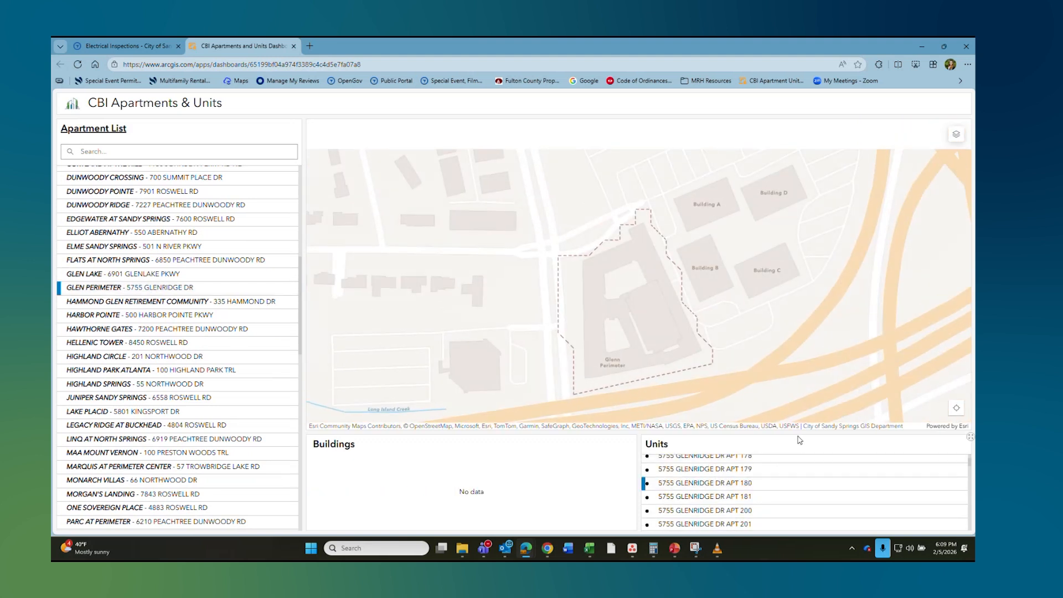
{"action": "scroll", "coordinate": [720, 487], "scroll_direction": "down", "scroll_amount": 3}
{"action": "scroll", "coordinate": [711, 465], "scroll_direction": "down", "scroll_amount": 10}
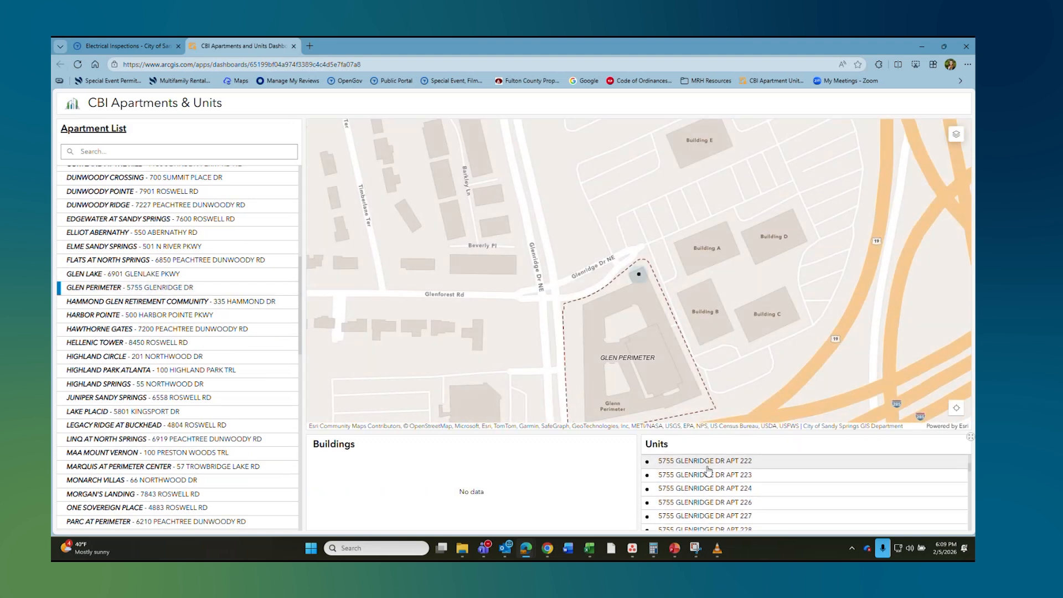
{"action": "left_click", "coordinate": [114, 46]}
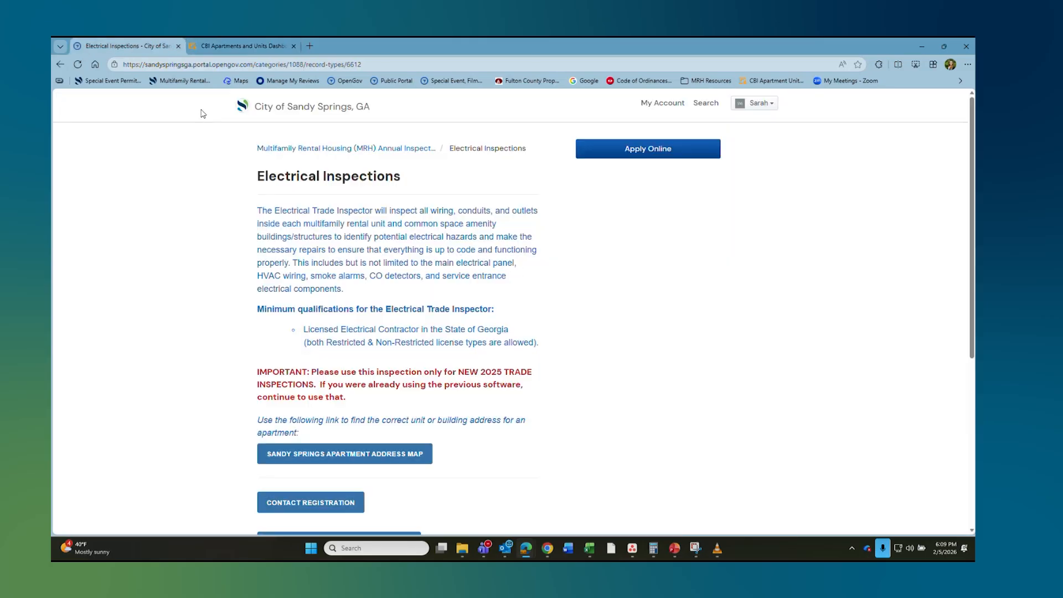
{"action": "left_click", "coordinate": [668, 148]}
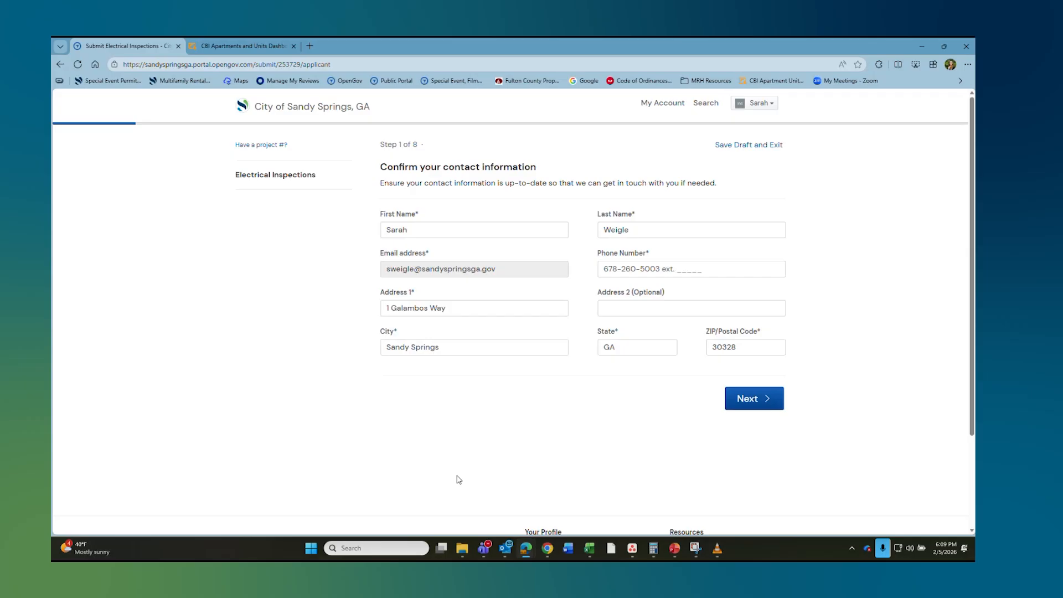
{"action": "left_click", "coordinate": [748, 403]}
{"action": "left_click", "coordinate": [482, 258]}
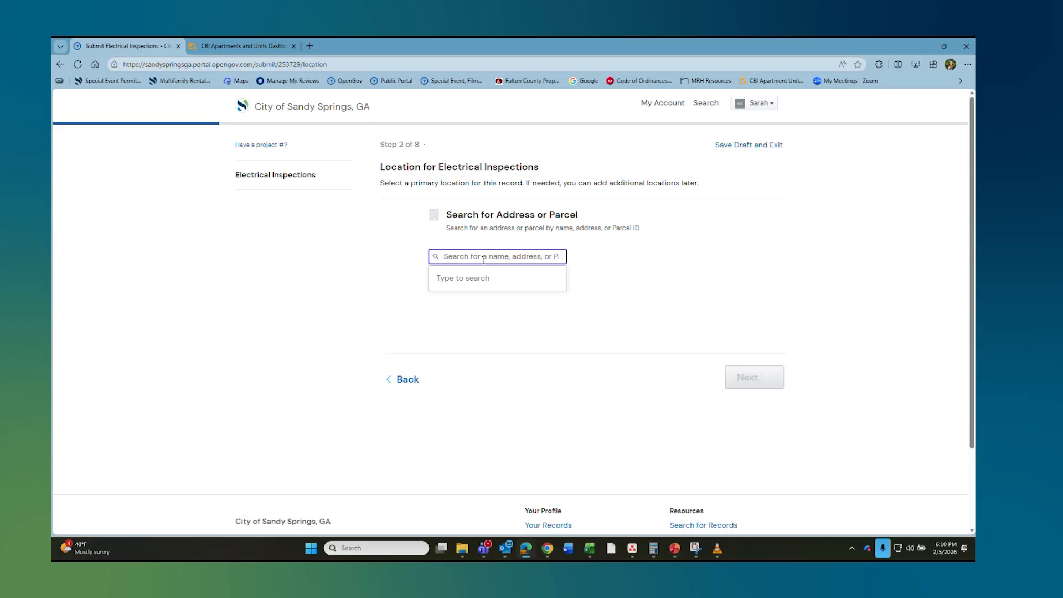
{"action": "type", "text": "7000 roswell"}
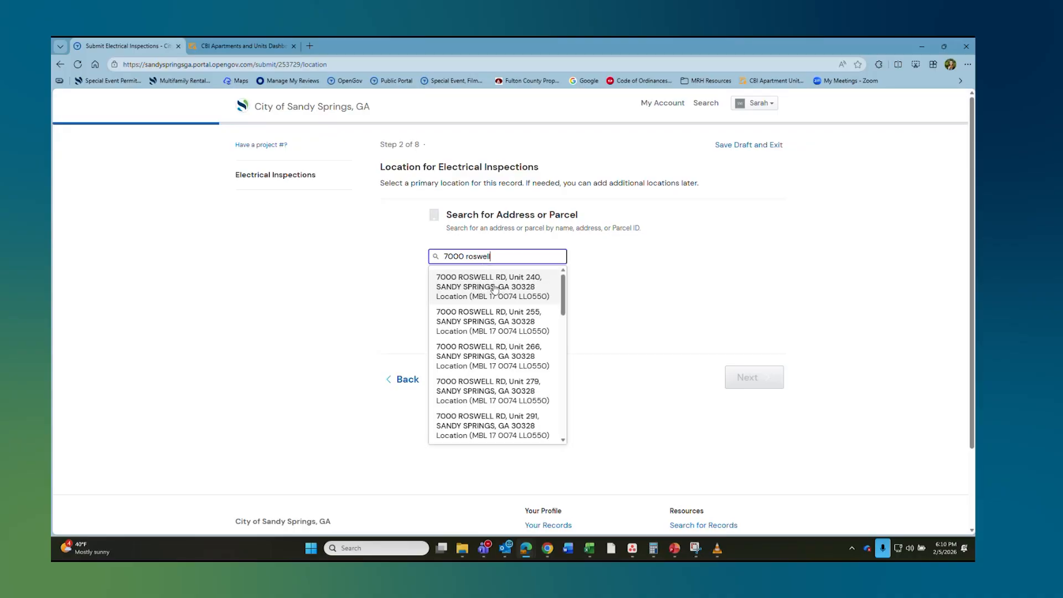
{"action": "left_click", "coordinate": [496, 288]}
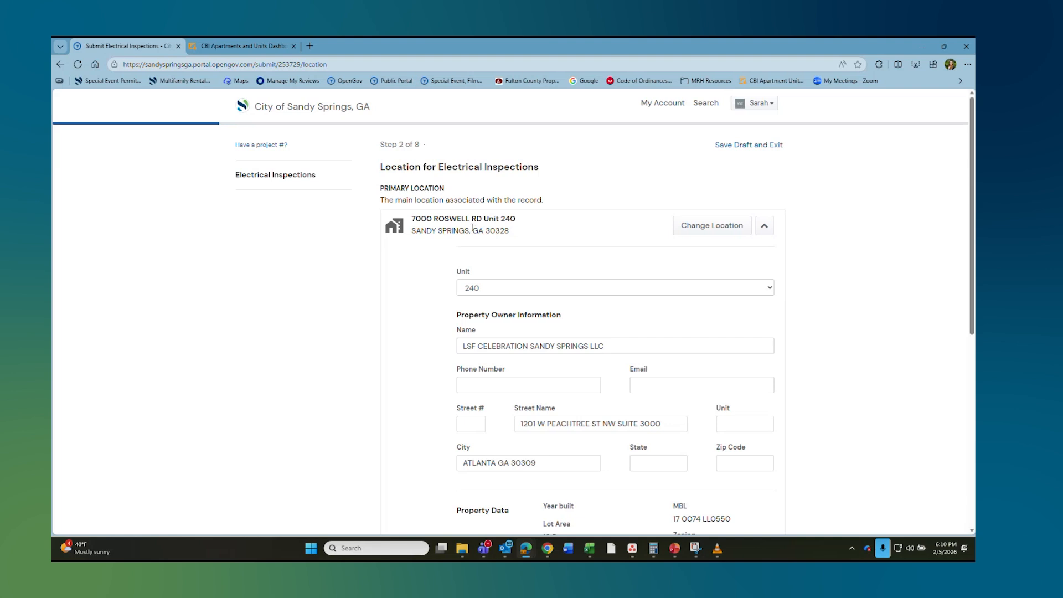
Step: Change the primary location's unit number to 121
{"action": "left_click_drag", "start_coordinate": [486, 220], "coordinate": [419, 219]}
{"action": "left_click", "coordinate": [390, 216]}
{"action": "double_click", "coordinate": [463, 272]}
{"action": "left_click", "coordinate": [475, 287]}
{"action": "scroll", "coordinate": [510, 345], "scroll_direction": "up", "scroll_amount": 5}
{"action": "left_click", "coordinate": [508, 347]}
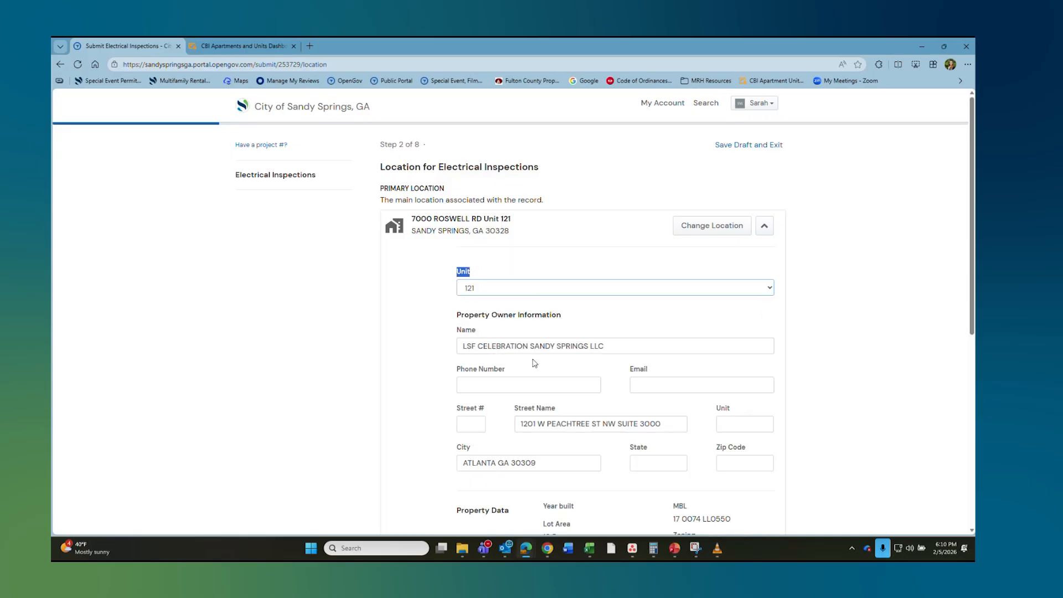
{"action": "scroll", "coordinate": [596, 285], "scroll_direction": "down", "scroll_amount": 6}
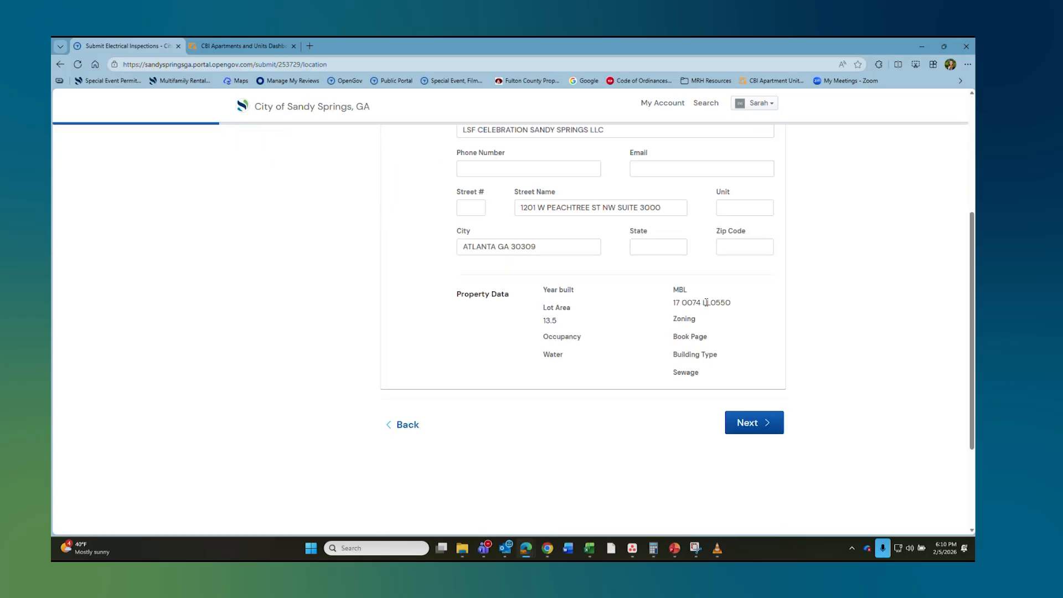
Step: Search for the registered inspector by name, select the matching contact, and continue to rental property information
{"action": "left_click", "coordinate": [734, 272]}
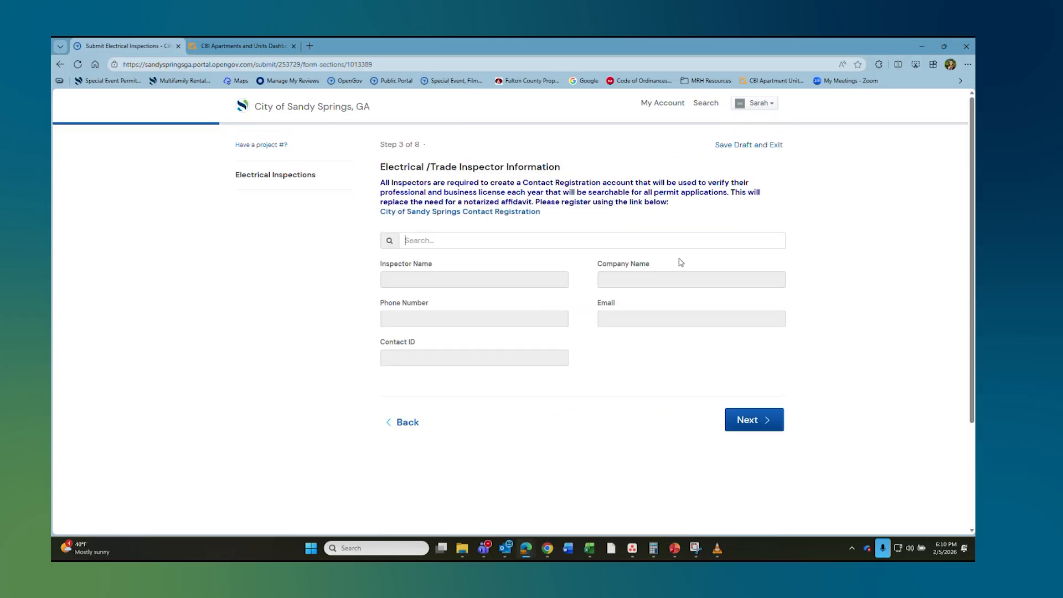
{"action": "type", "text": "sarah"}
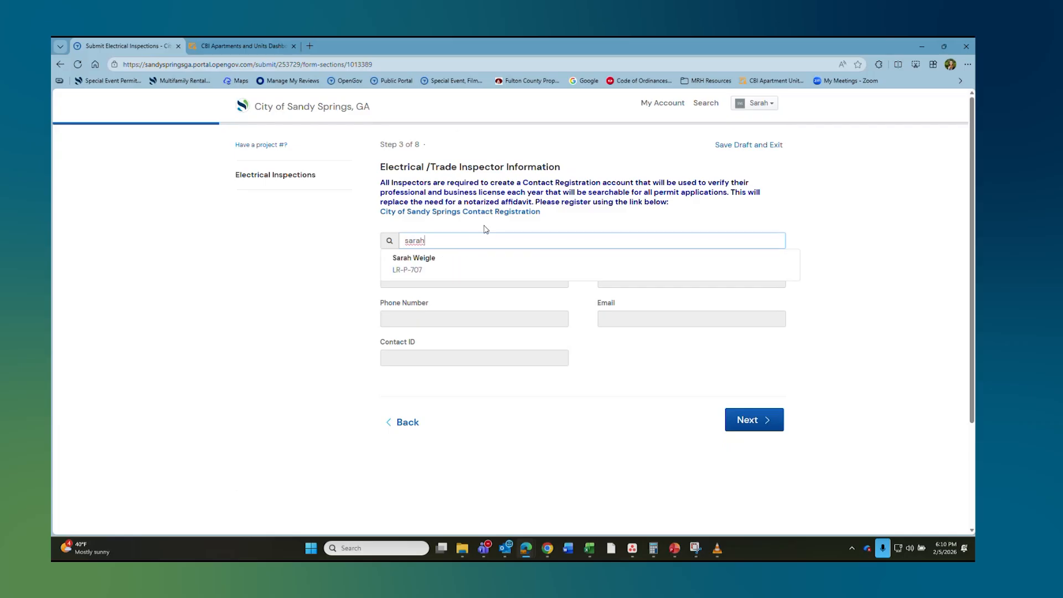
{"action": "left_click", "coordinate": [448, 268]}
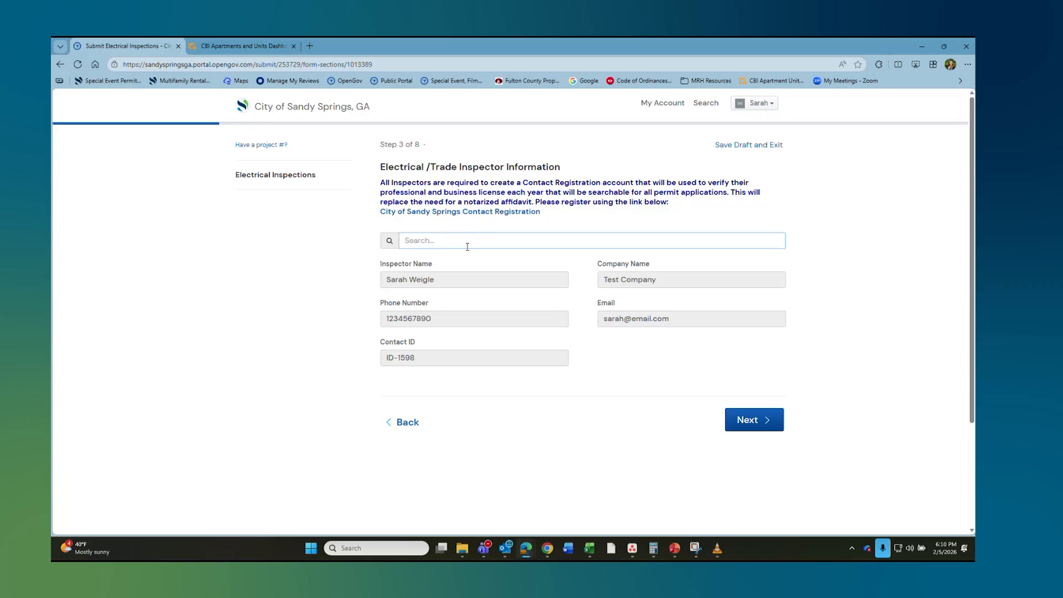
{"action": "left_click", "coordinate": [752, 424]}
Step: Set the rental property to Arabelle Perimeter and the annual inspection year to 2026
{"action": "left_click", "coordinate": [472, 211]}
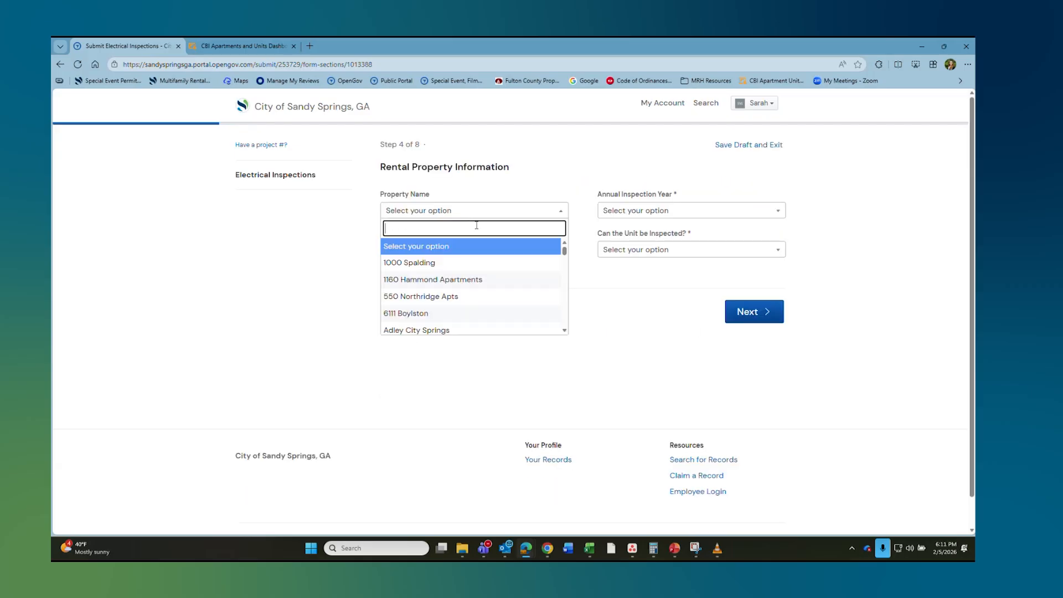
{"action": "scroll", "coordinate": [439, 280], "scroll_direction": "down", "scroll_amount": 3}
{"action": "left_click", "coordinate": [431, 278]}
{"action": "left_click", "coordinate": [660, 211]}
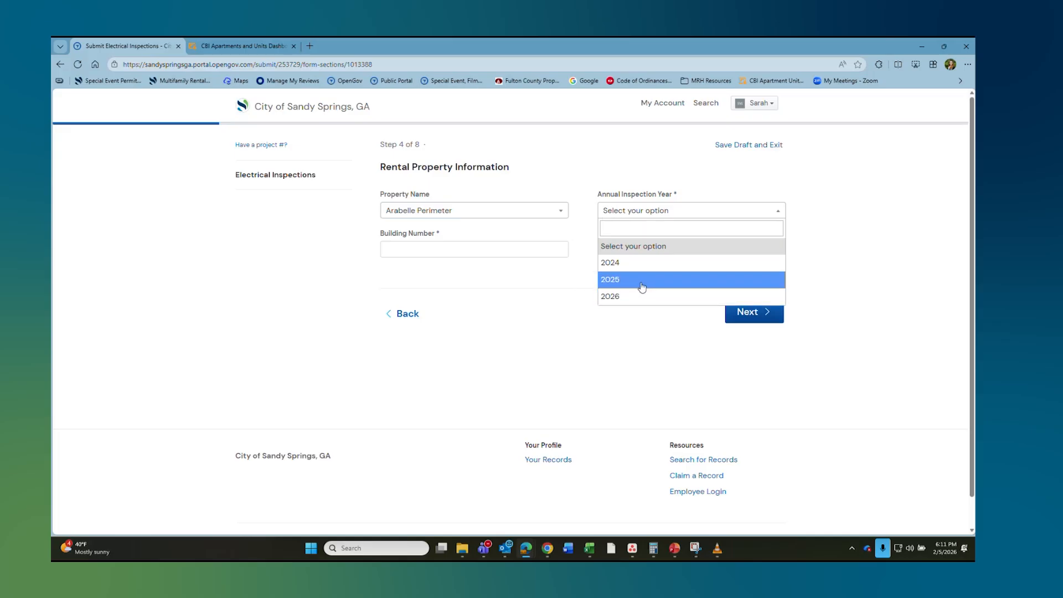
{"action": "left_click", "coordinate": [640, 282]}
{"action": "left_click", "coordinate": [661, 209]}
{"action": "left_click", "coordinate": [627, 296]}
Step: Enter building number 7, answer Yes to whether the unit can be inspected, and continue
{"action": "left_click", "coordinate": [517, 255]}
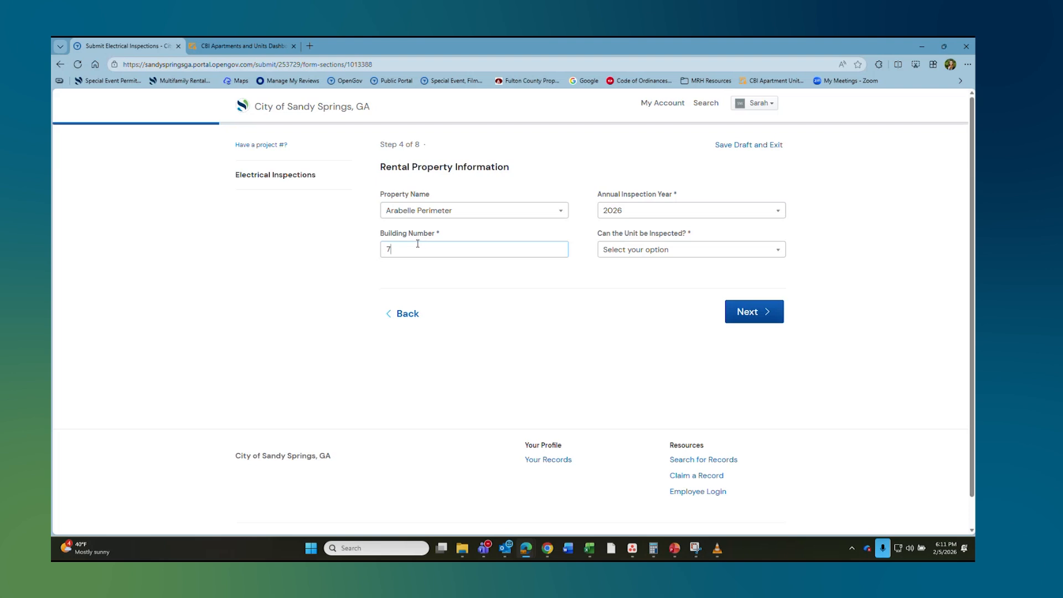
{"action": "left_click", "coordinate": [649, 250]}
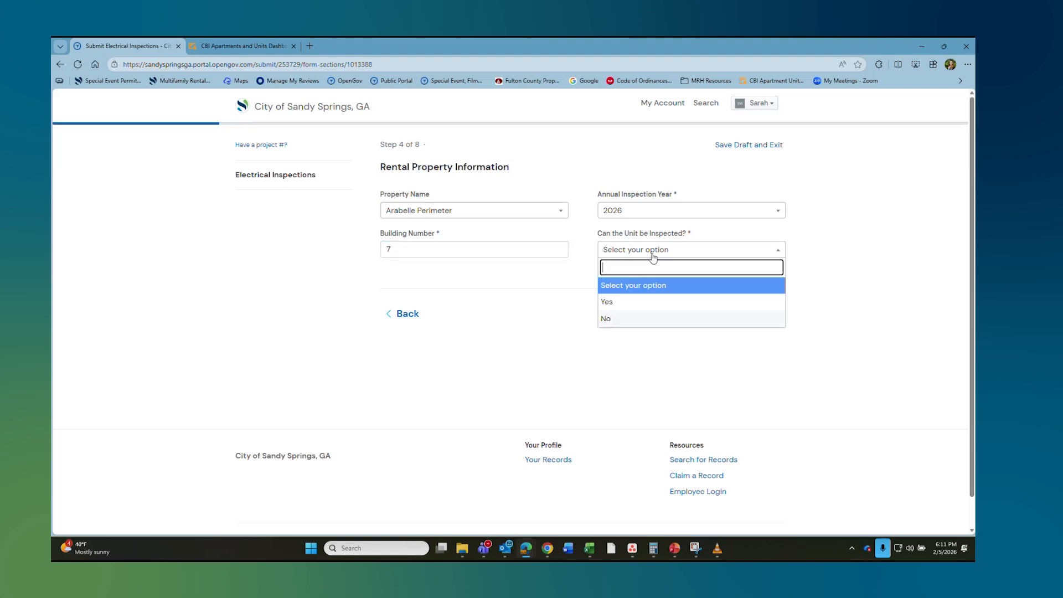
{"action": "left_click", "coordinate": [622, 318]}
{"action": "left_click", "coordinate": [405, 304]}
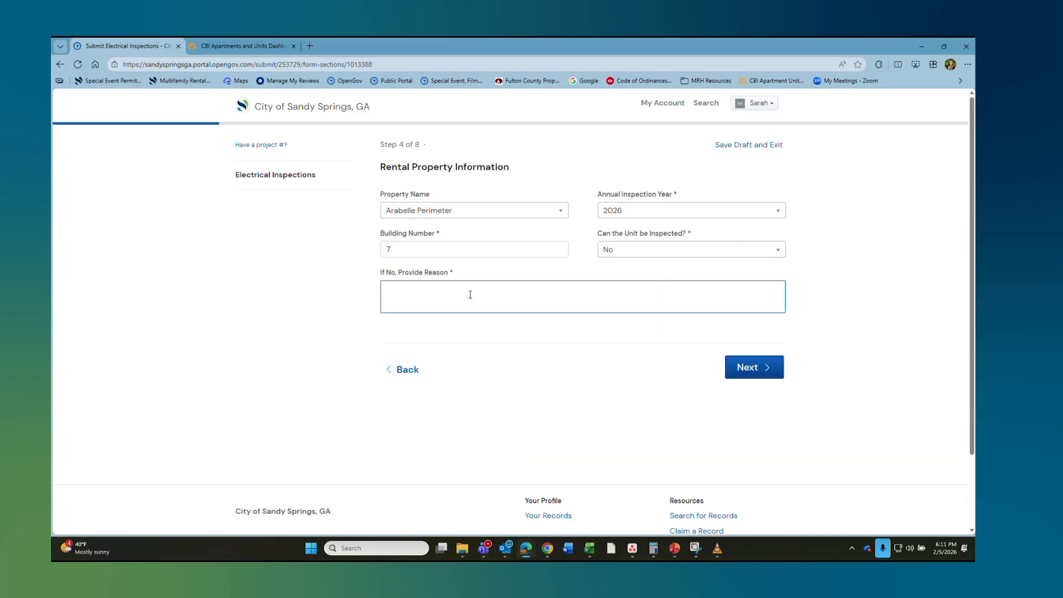
{"action": "left_click", "coordinate": [634, 252]}
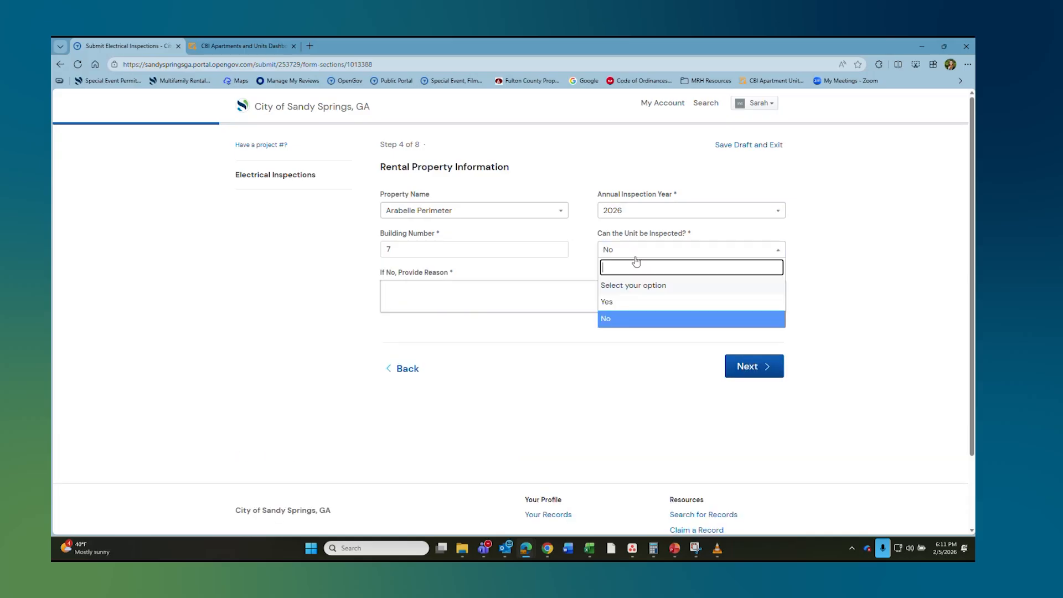
{"action": "left_click", "coordinate": [614, 303]}
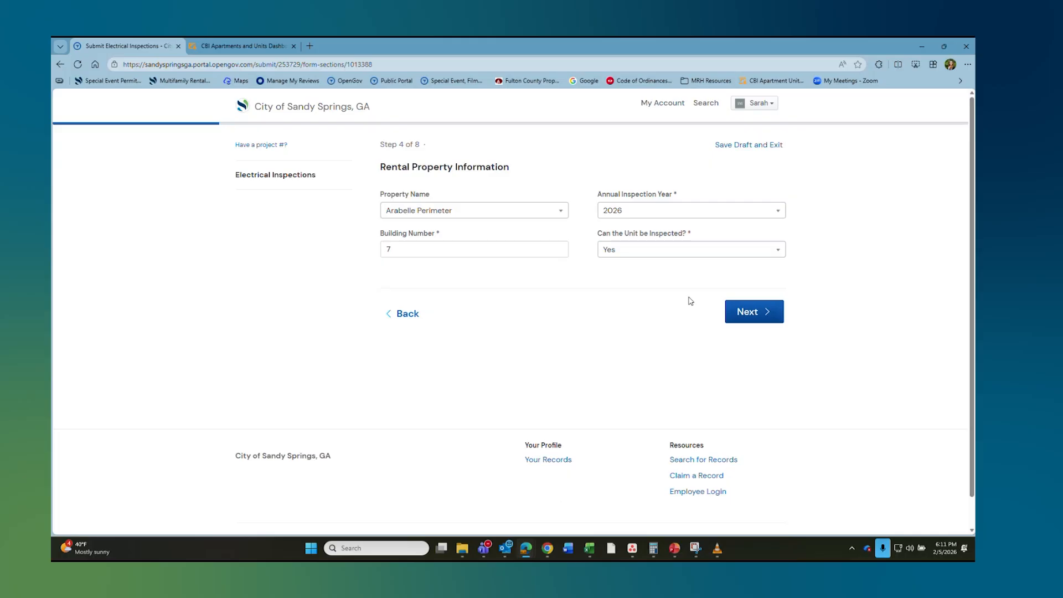
{"action": "left_click", "coordinate": [743, 310]}
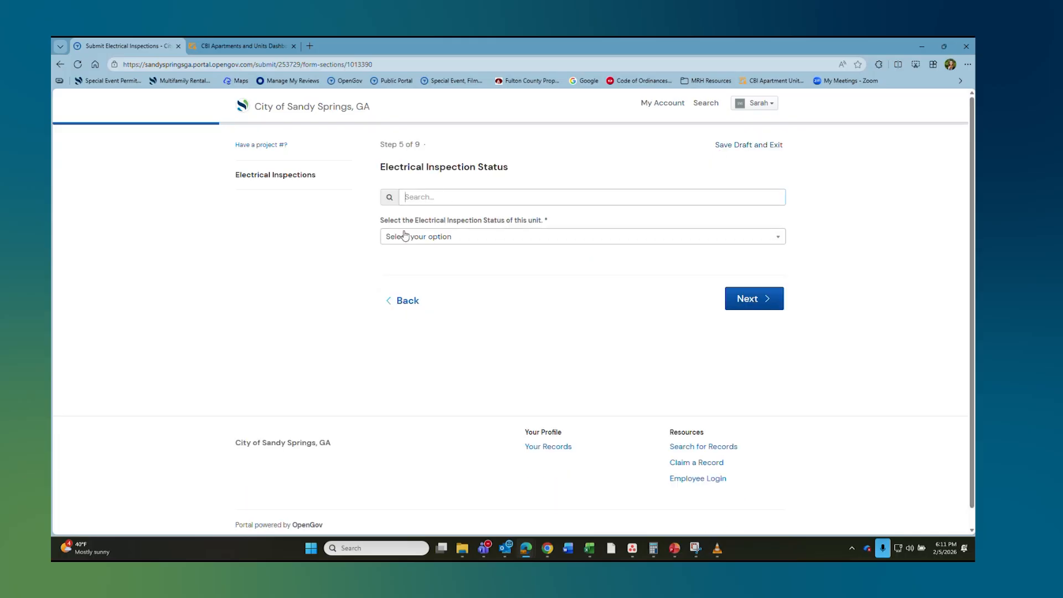
Step: Set the electrical inspection status to Fail with required action 'wire needs replaced', then continue
{"action": "left_click", "coordinate": [419, 237]}
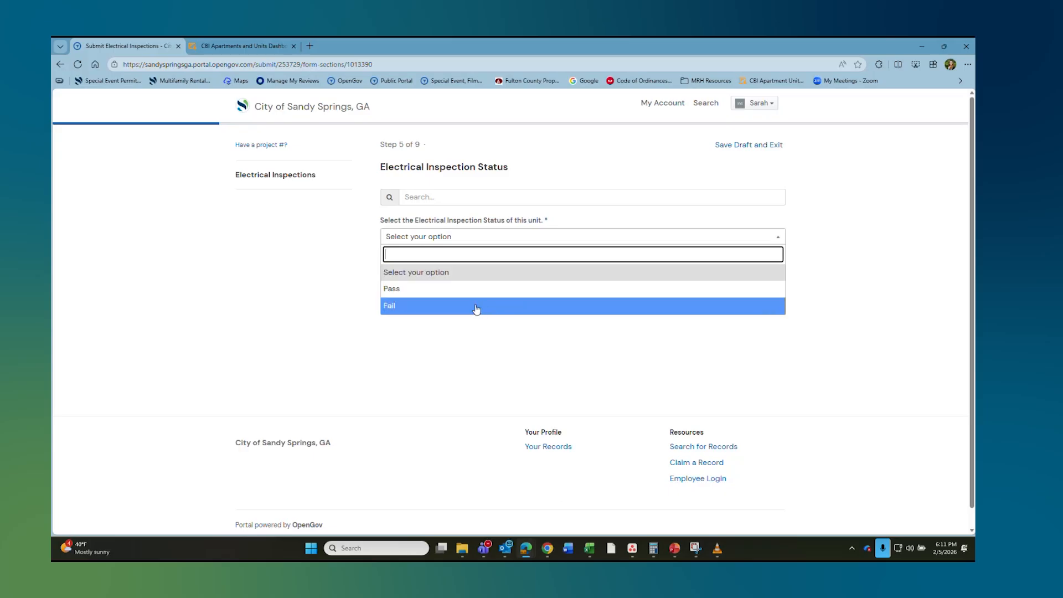
{"action": "left_click", "coordinate": [453, 307]}
{"action": "left_click", "coordinate": [413, 312]}
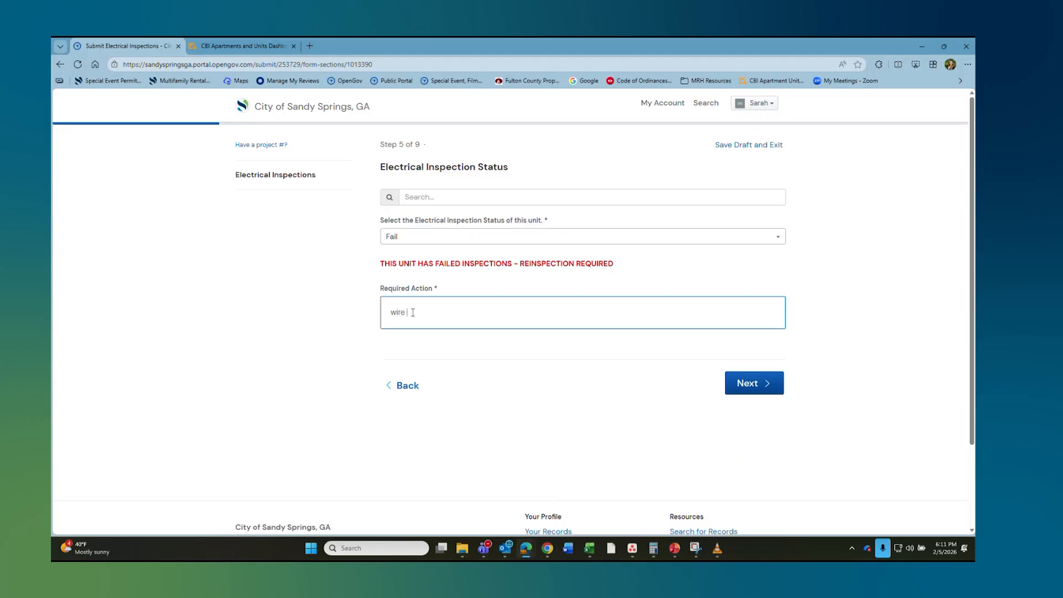
{"action": "type", "text": "wire needs replaced"}
{"action": "left_click", "coordinate": [763, 389]}
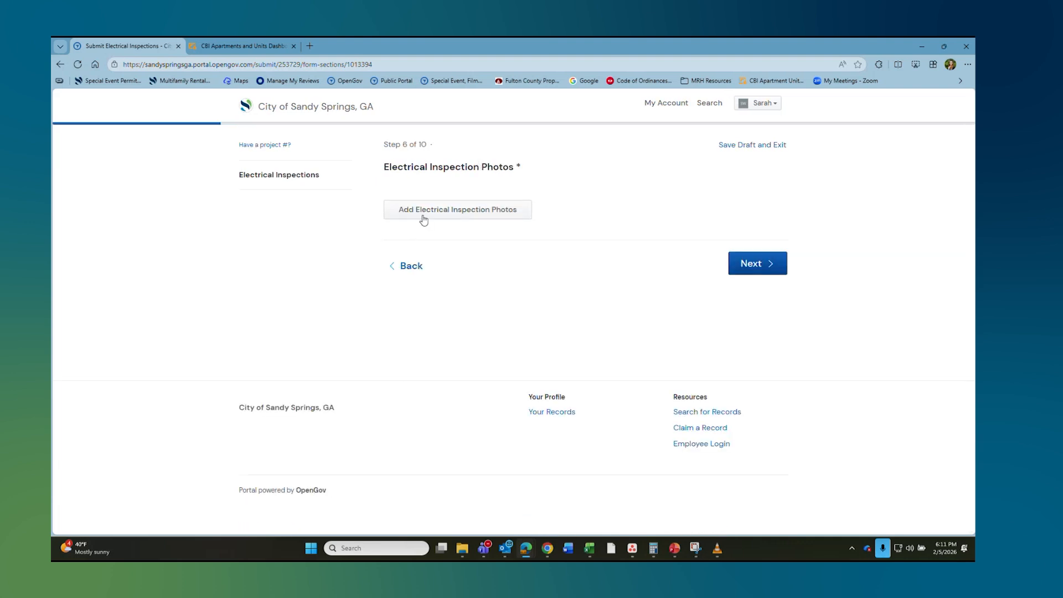
Step: Upload Springmont Sign.jpg as the electrical inspection photo, save it, and proceed to comments
{"action": "left_click", "coordinate": [424, 220]}
{"action": "left_click", "coordinate": [415, 190]}
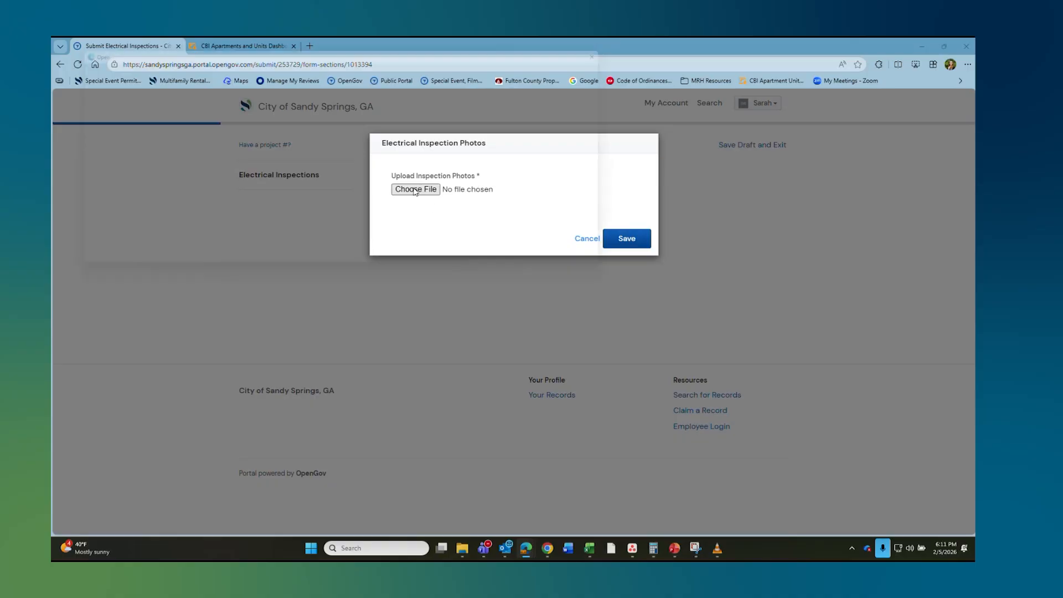
{"action": "scroll", "coordinate": [594, 199], "scroll_direction": "down", "scroll_amount": 5}
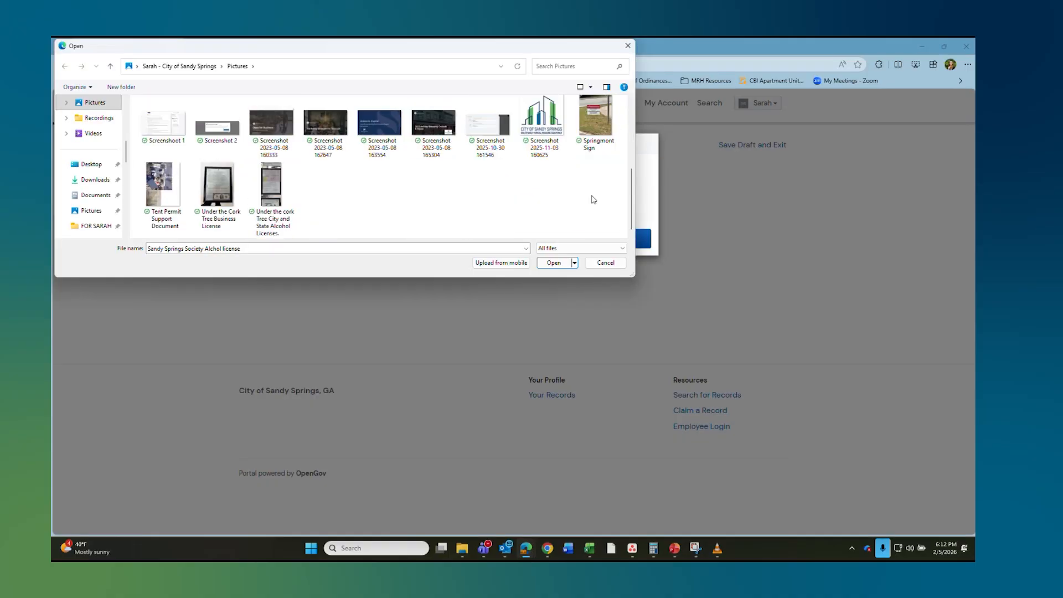
{"action": "left_click", "coordinate": [586, 122]}
{"action": "left_click", "coordinate": [553, 262]}
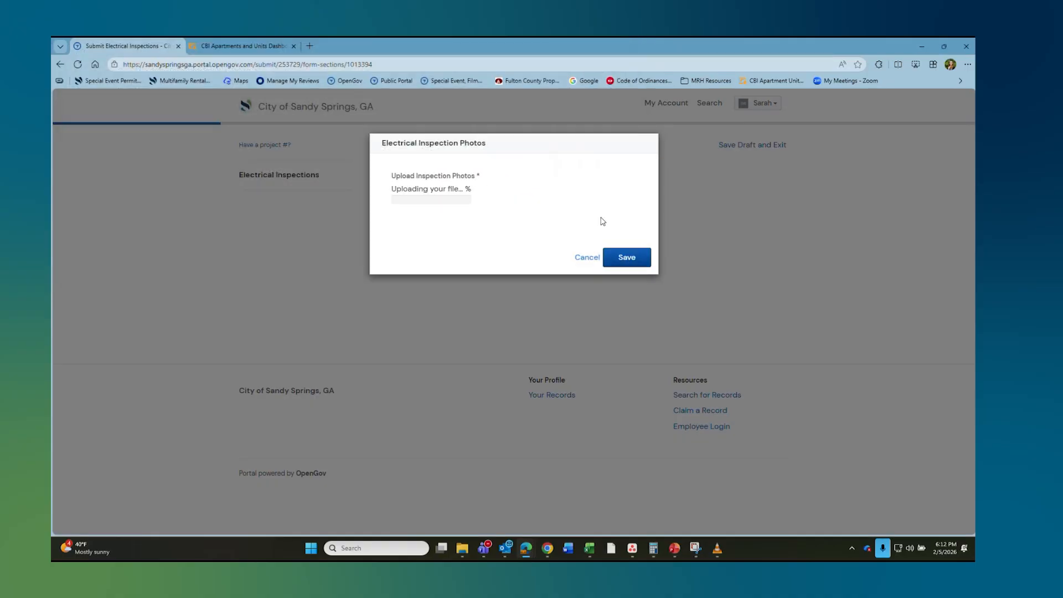
{"action": "left_click", "coordinate": [624, 268]}
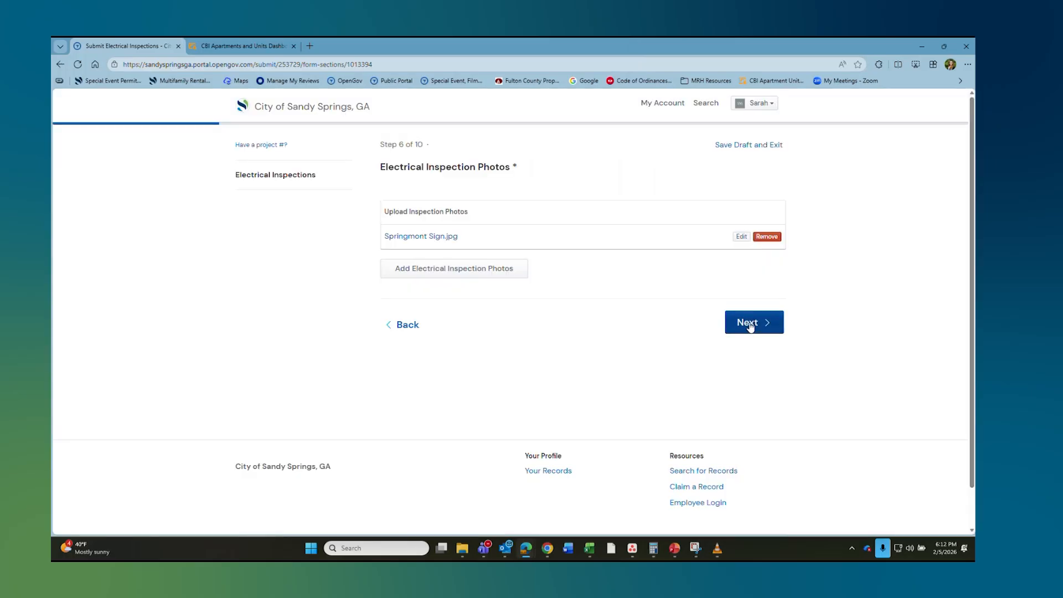
{"action": "left_click", "coordinate": [750, 326]}
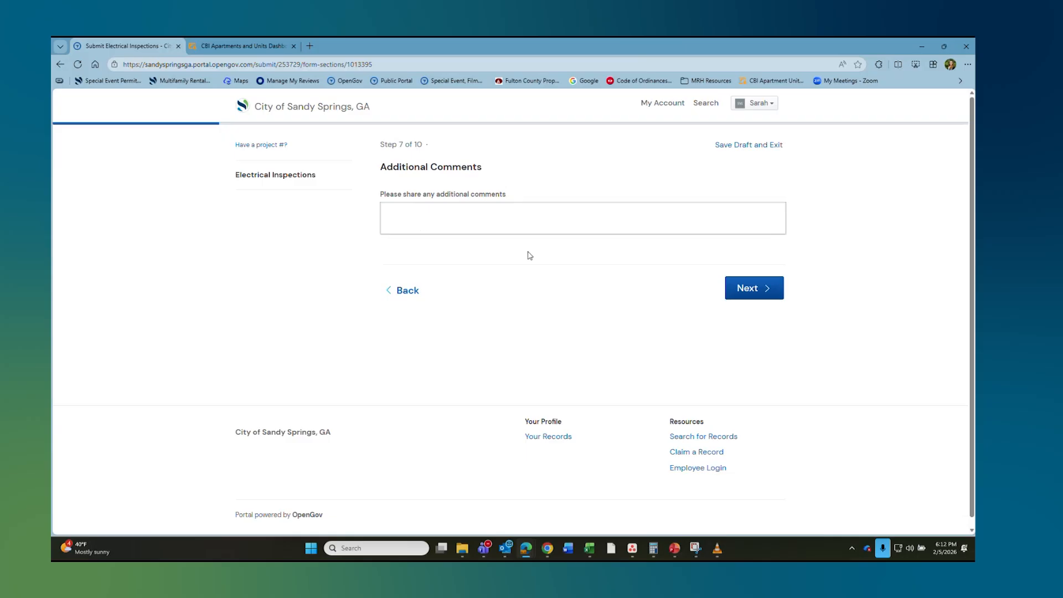
Step: Skip the comments and sign the attestation with the applicant's full legal name, then continue
{"action": "left_click", "coordinate": [759, 297]}
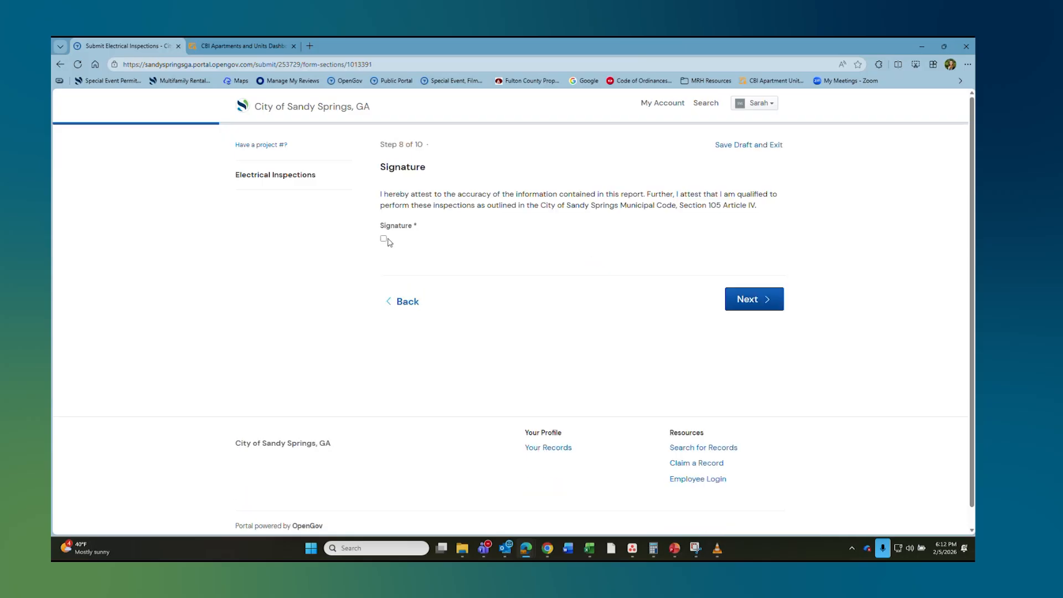
{"action": "left_click", "coordinate": [384, 239]}
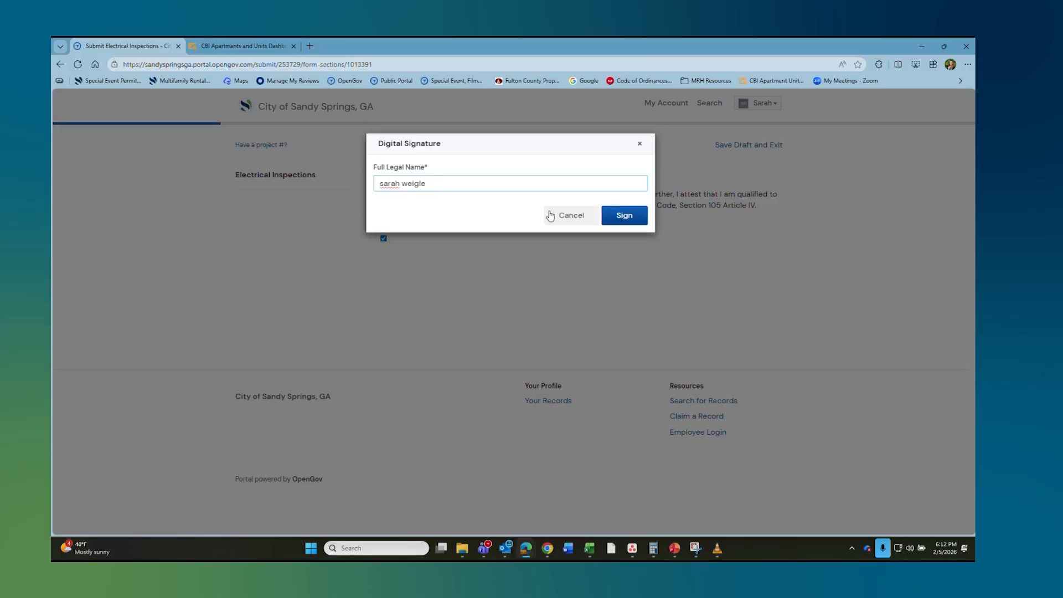
{"action": "left_click", "coordinate": [626, 214]}
{"action": "left_click", "coordinate": [748, 301]}
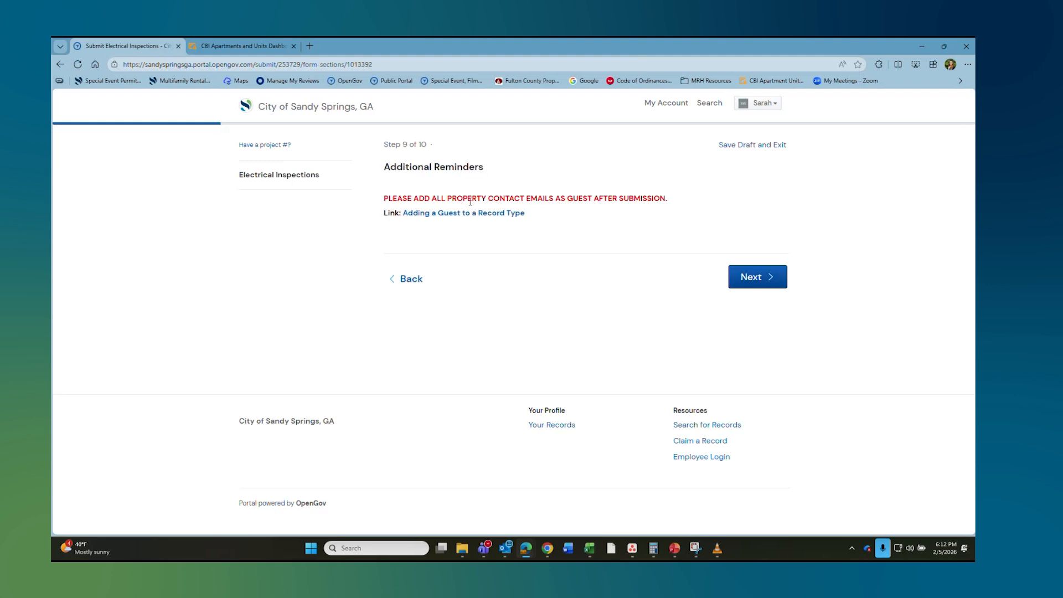
Step: Upload the McDaniel's Q-N-2 Local Alcohol License file as the Electrical Inspection Report and continue
{"action": "left_click", "coordinate": [763, 280]}
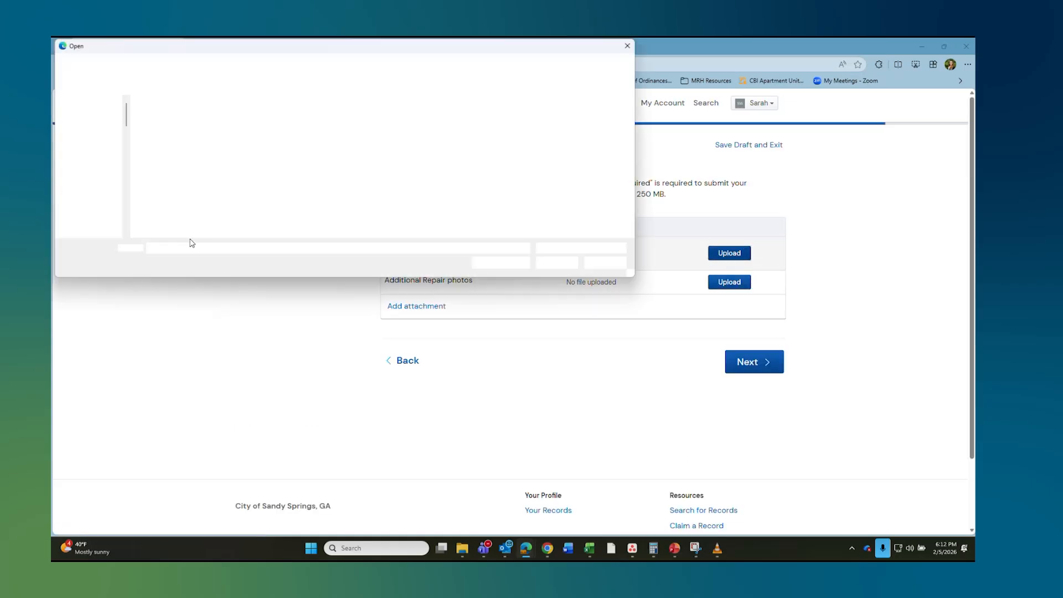
{"action": "left_click", "coordinate": [277, 206]}
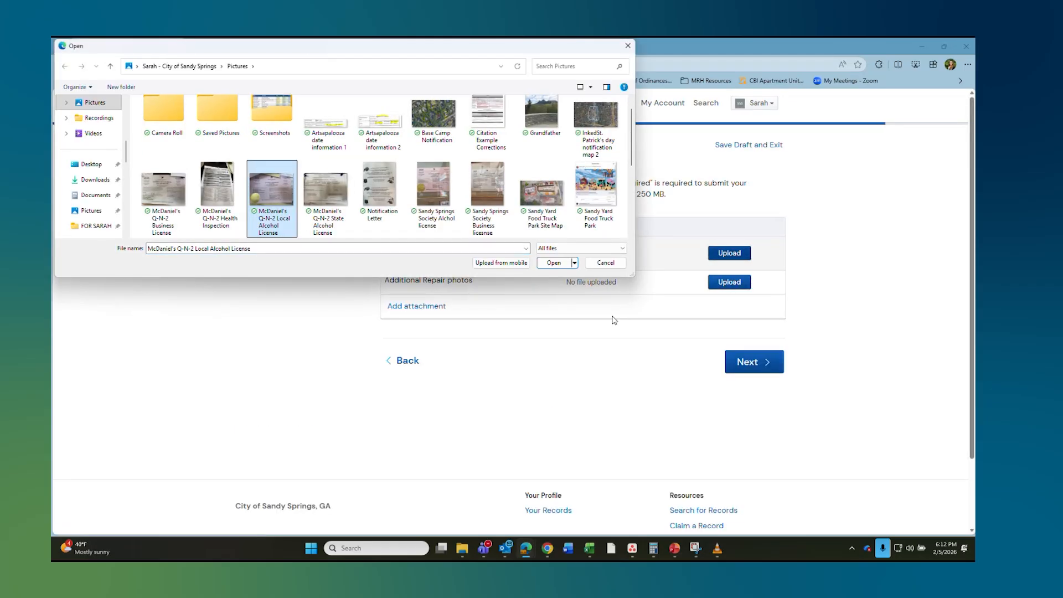
{"action": "left_click", "coordinate": [553, 263]}
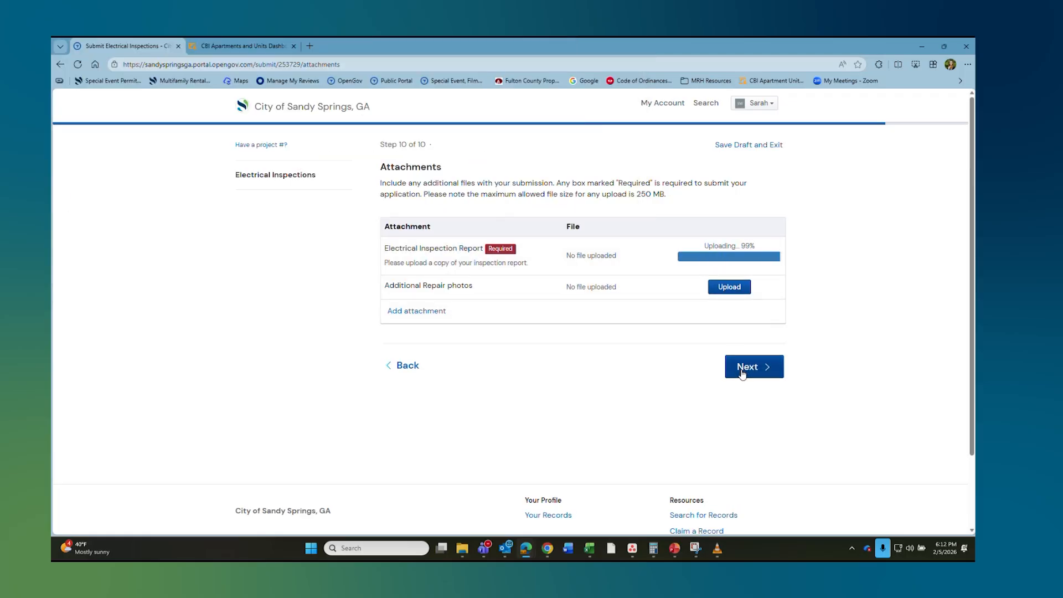
{"action": "left_click", "coordinate": [742, 371]}
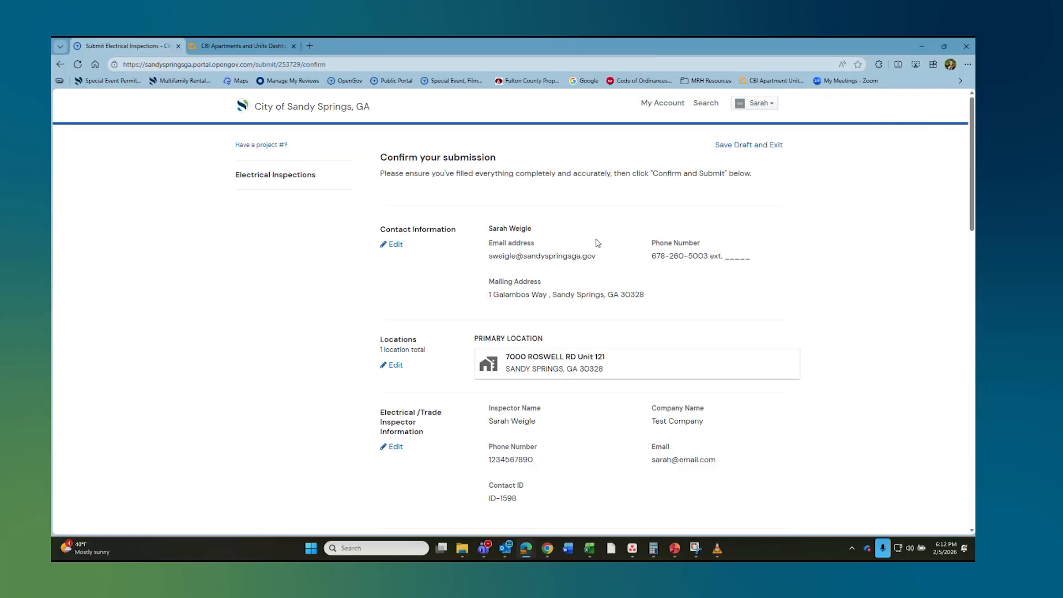
Step: Look over the Confirm your submission page, then go back home via the City of Sandy Springs logo
{"action": "scroll", "coordinate": [605, 244], "scroll_direction": "down", "scroll_amount": 8}
{"action": "scroll", "coordinate": [606, 261], "scroll_direction": "down", "scroll_amount": 10}
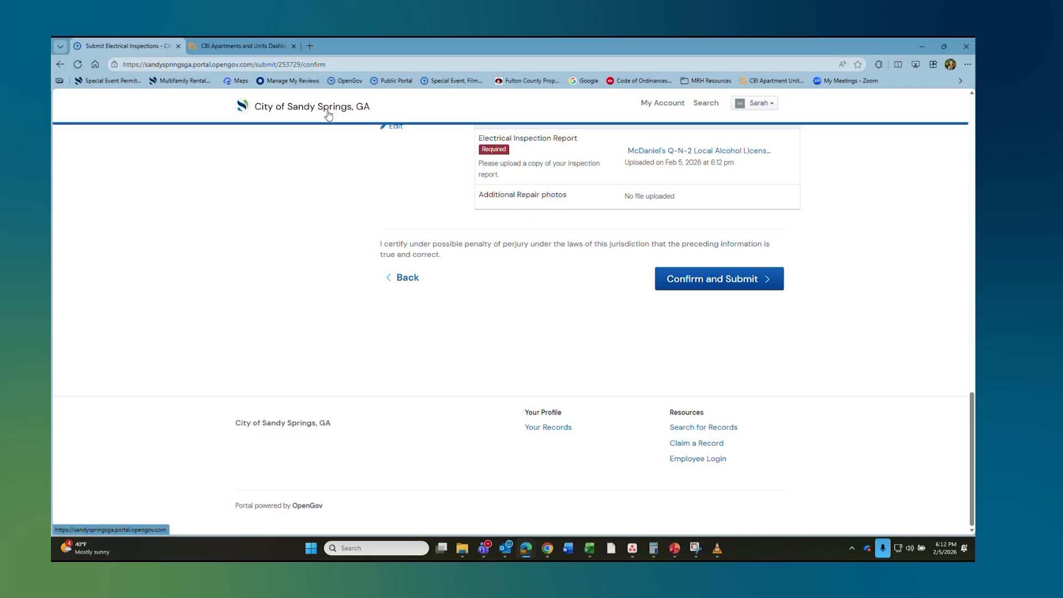
{"action": "left_click", "coordinate": [362, 108]}
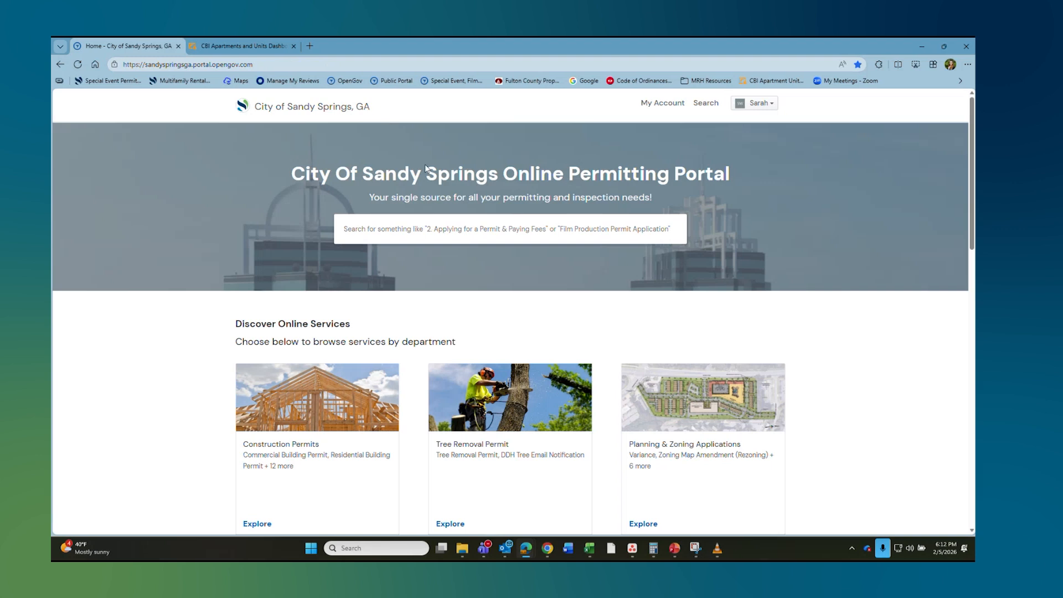
Step: Open Multifamily Rental Housing (MRH) Annual Inspections and select Plumbing Inspections from its services
{"action": "scroll", "coordinate": [527, 229], "scroll_direction": "down", "scroll_amount": 9}
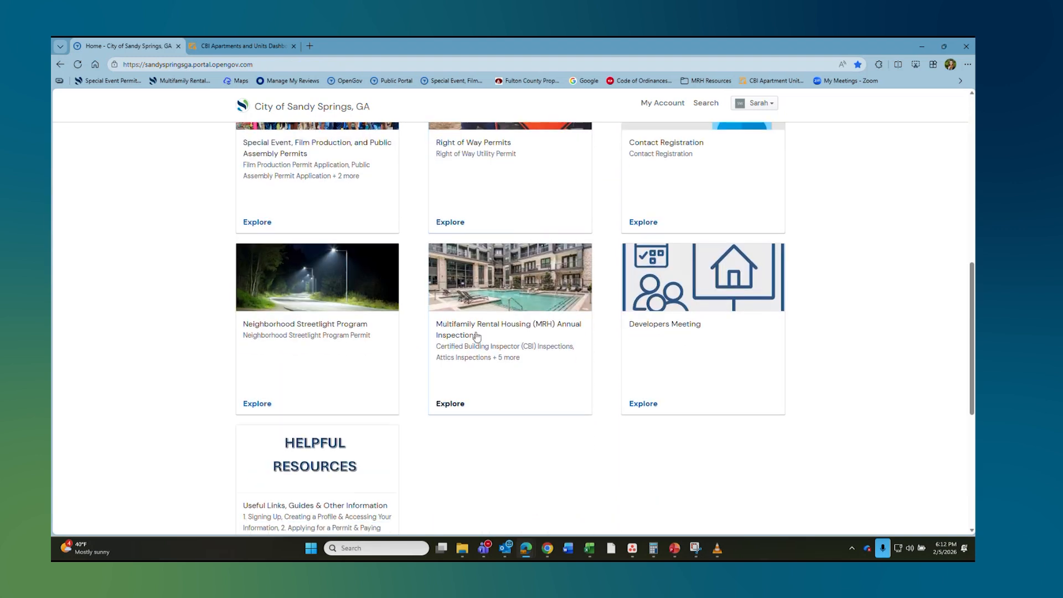
{"action": "left_click", "coordinate": [512, 359]}
{"action": "scroll", "coordinate": [459, 276], "scroll_direction": "down", "scroll_amount": 6}
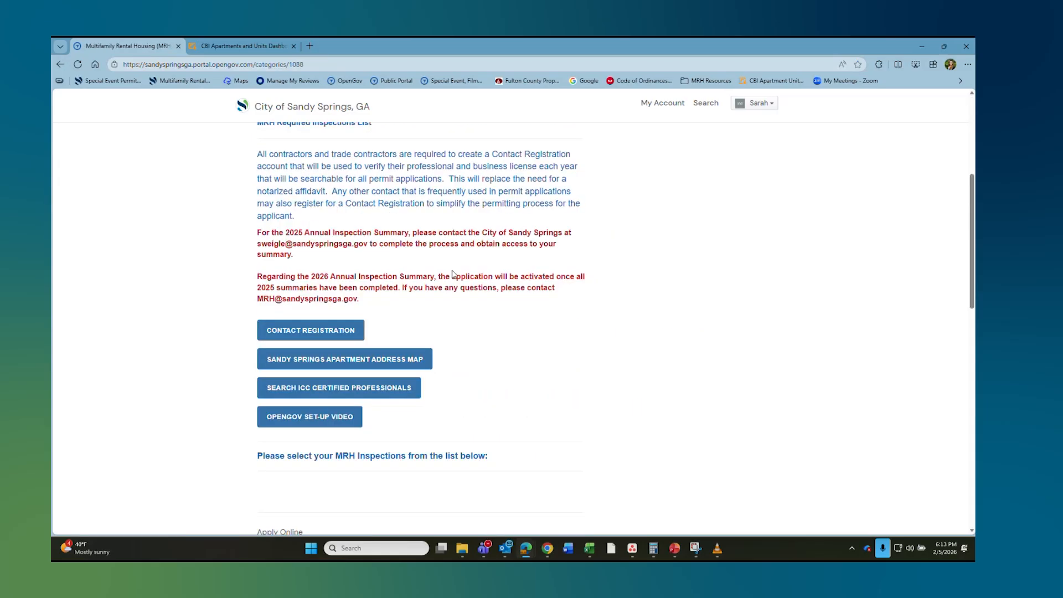
{"action": "scroll", "coordinate": [451, 274], "scroll_direction": "down", "scroll_amount": 6}
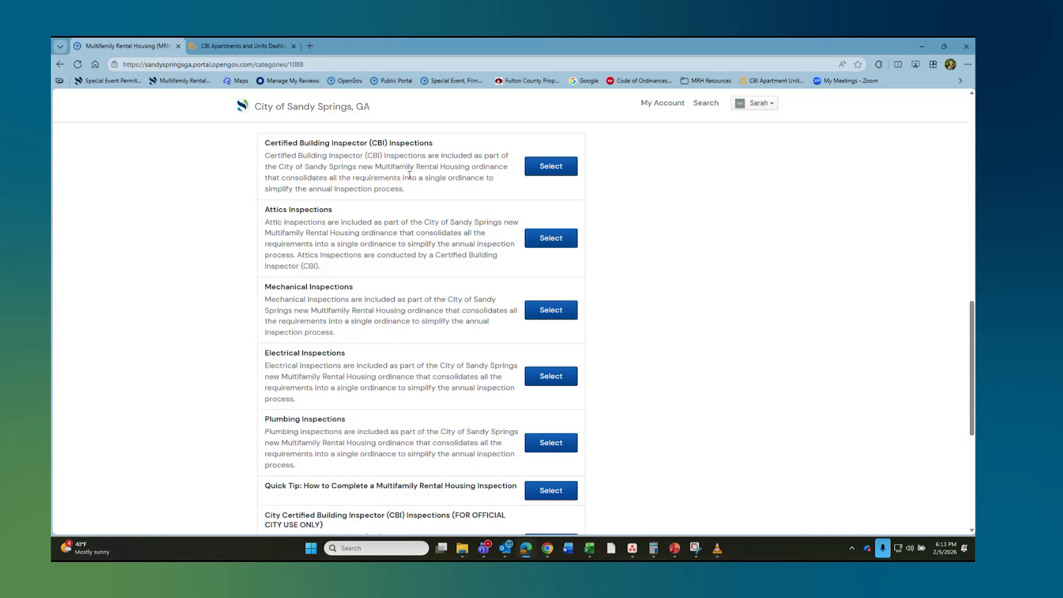
{"action": "scroll", "coordinate": [409, 174], "scroll_direction": "down", "scroll_amount": 3}
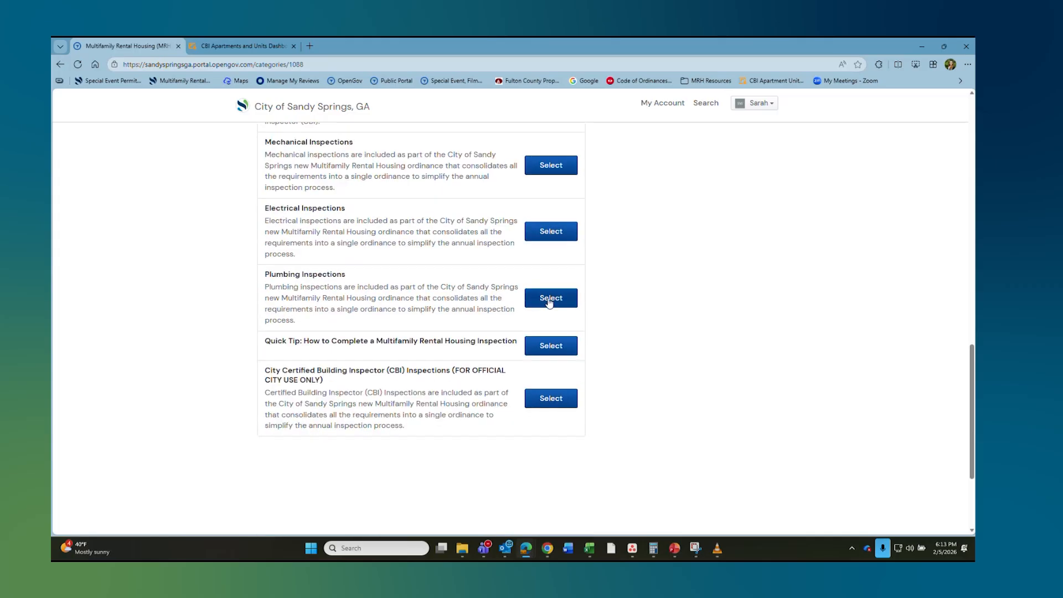
{"action": "left_click", "coordinate": [548, 300]}
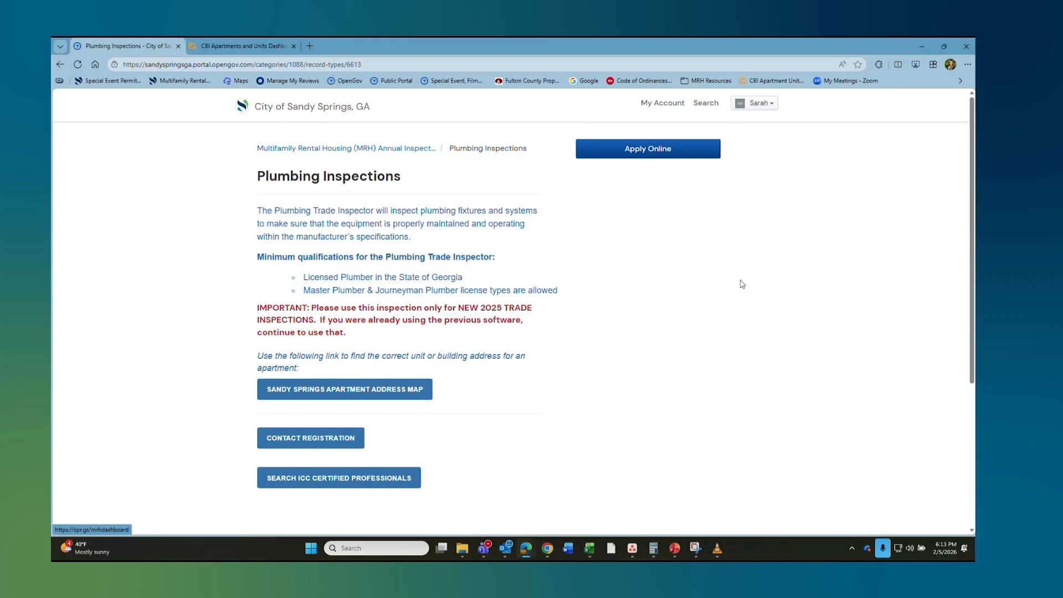
Step: Browse Arabelle Perimeter's 1110 Hammond units on the Sandy Springs Apartment Address Map, then return to Plumbing Inspections
{"action": "left_click", "coordinate": [367, 391]}
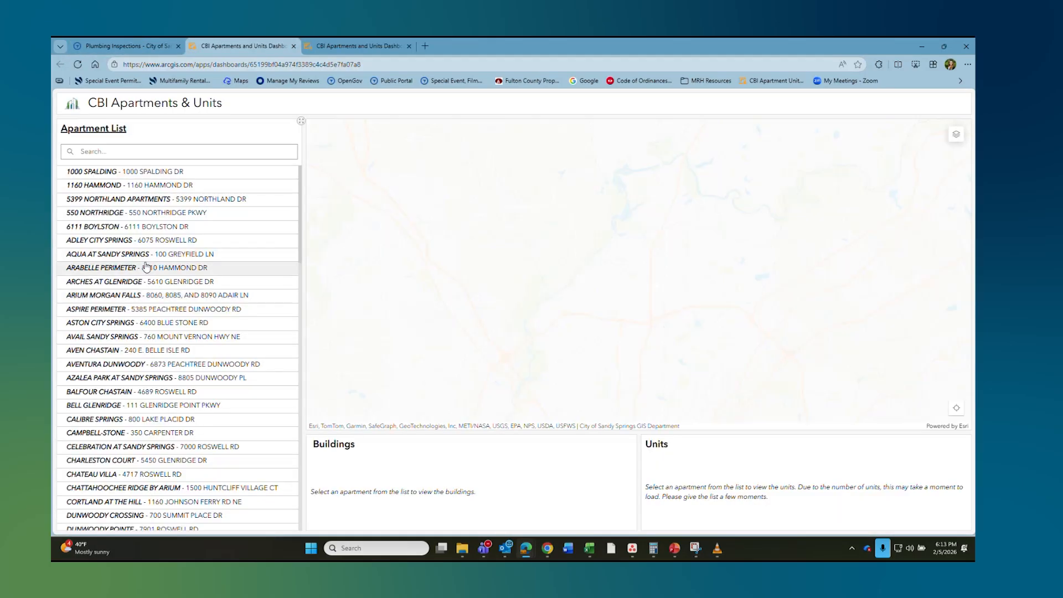
{"action": "scroll", "coordinate": [714, 476], "scroll_direction": "down", "scroll_amount": 5}
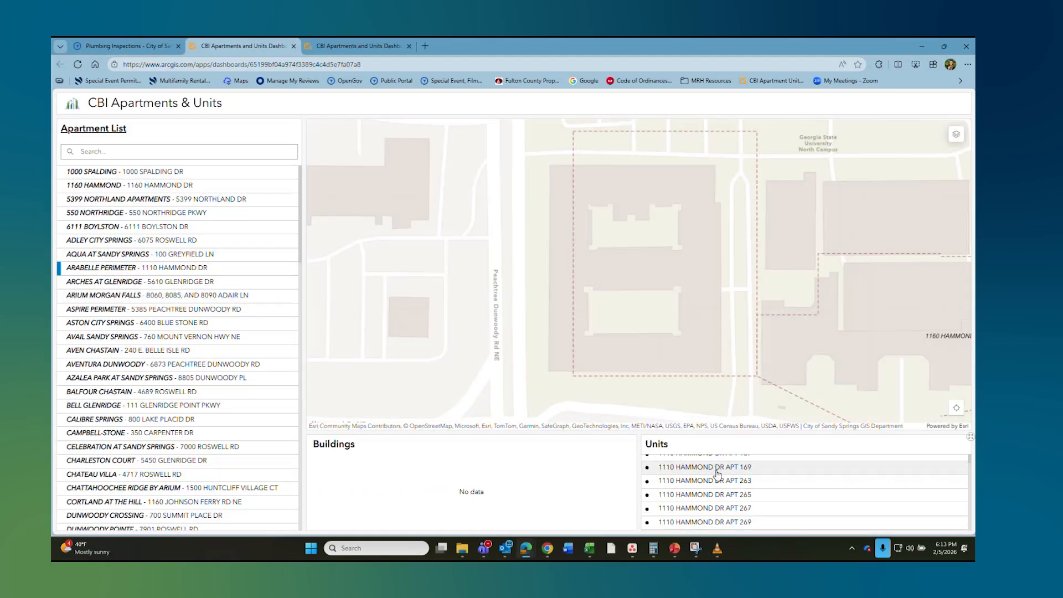
{"action": "scroll", "coordinate": [717, 478], "scroll_direction": "down", "scroll_amount": 8}
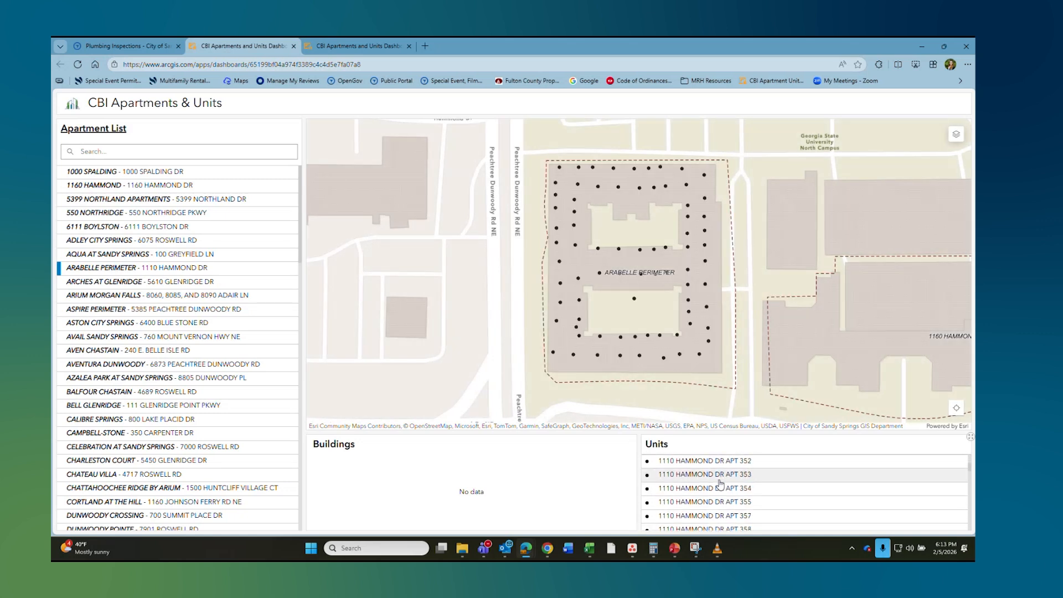
{"action": "scroll", "coordinate": [720, 480], "scroll_direction": "down", "scroll_amount": 5}
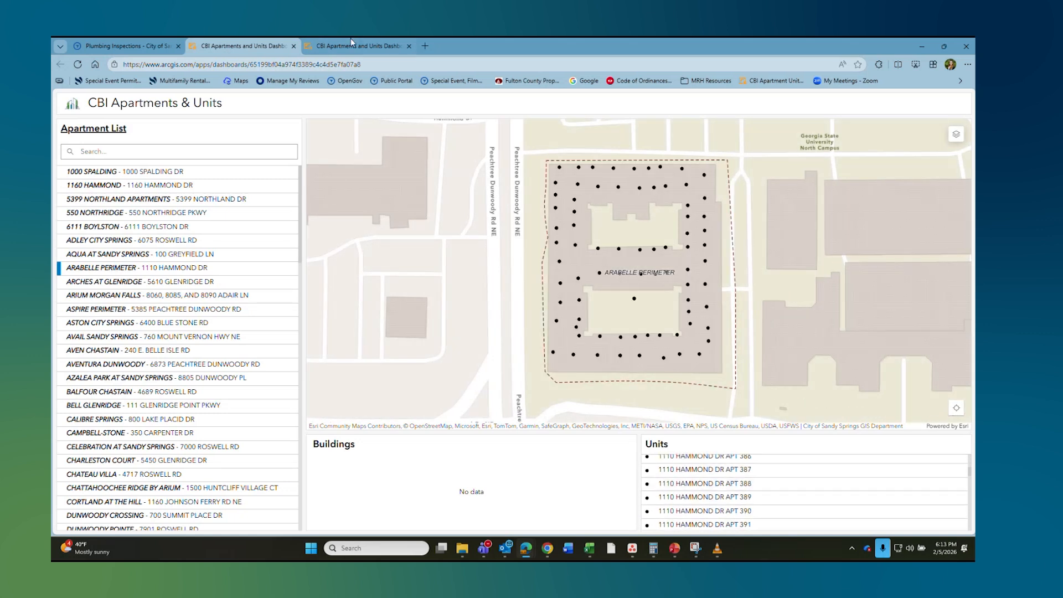
{"action": "left_click", "coordinate": [101, 50]}
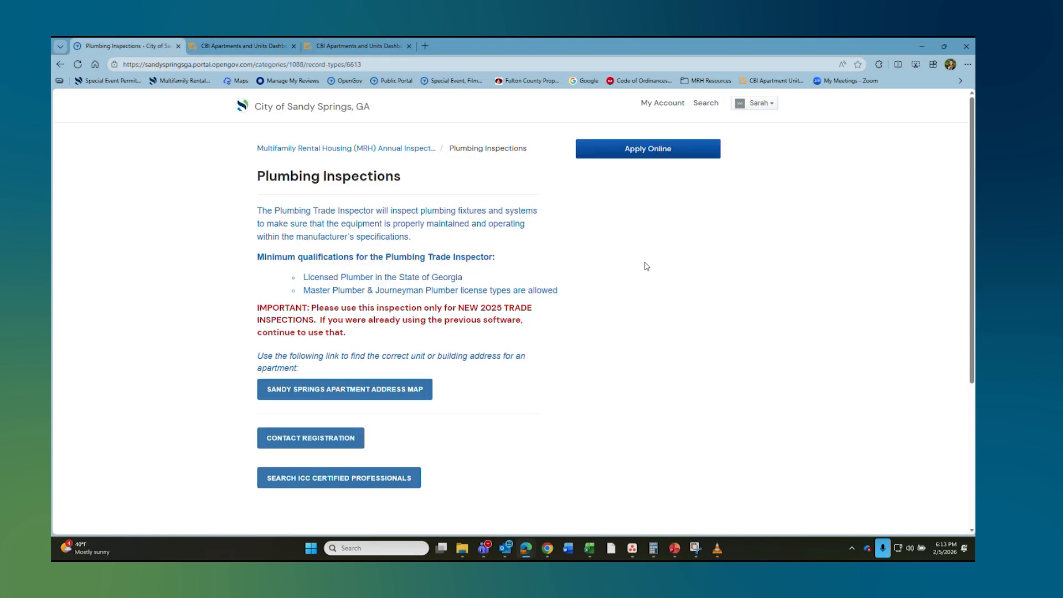
Step: Start an online Plumbing Inspections application and select the 5555 Roswell Rd address from a '5555 roswell' search
{"action": "left_click", "coordinate": [650, 149]}
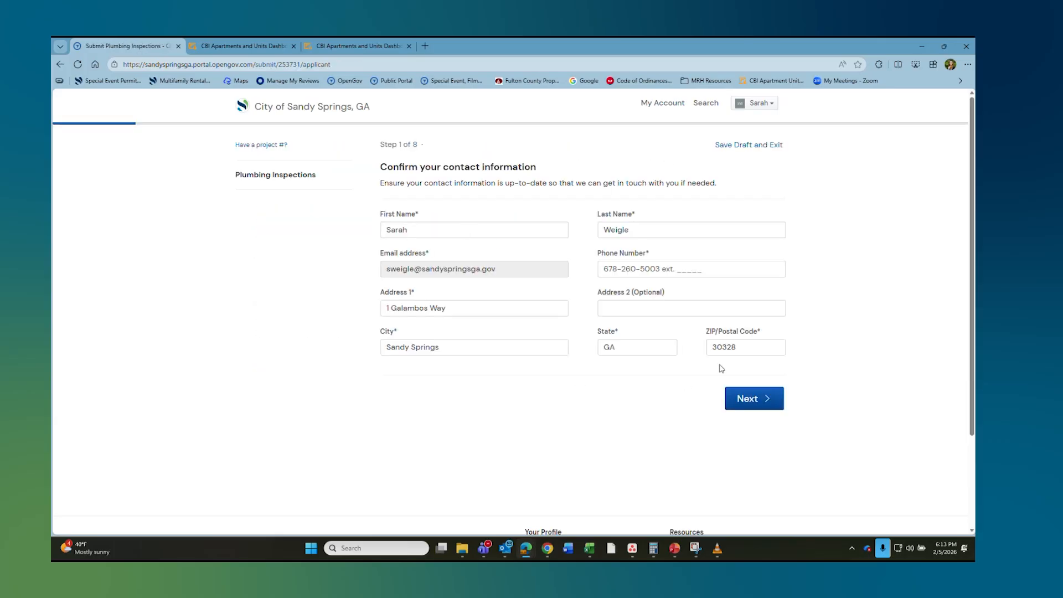
{"action": "left_click", "coordinate": [769, 404]}
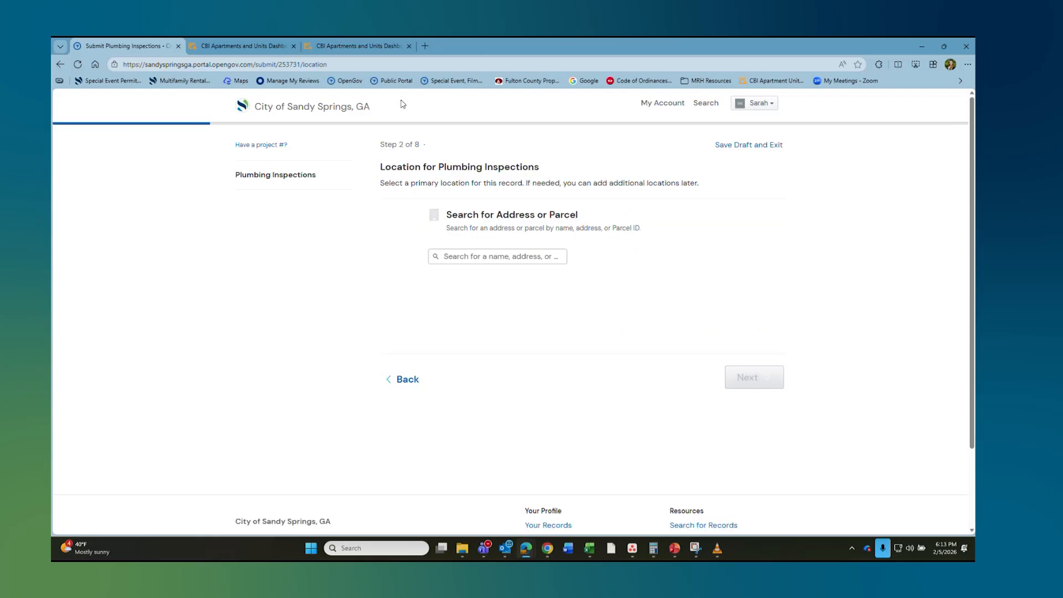
{"action": "left_click", "coordinate": [488, 255]}
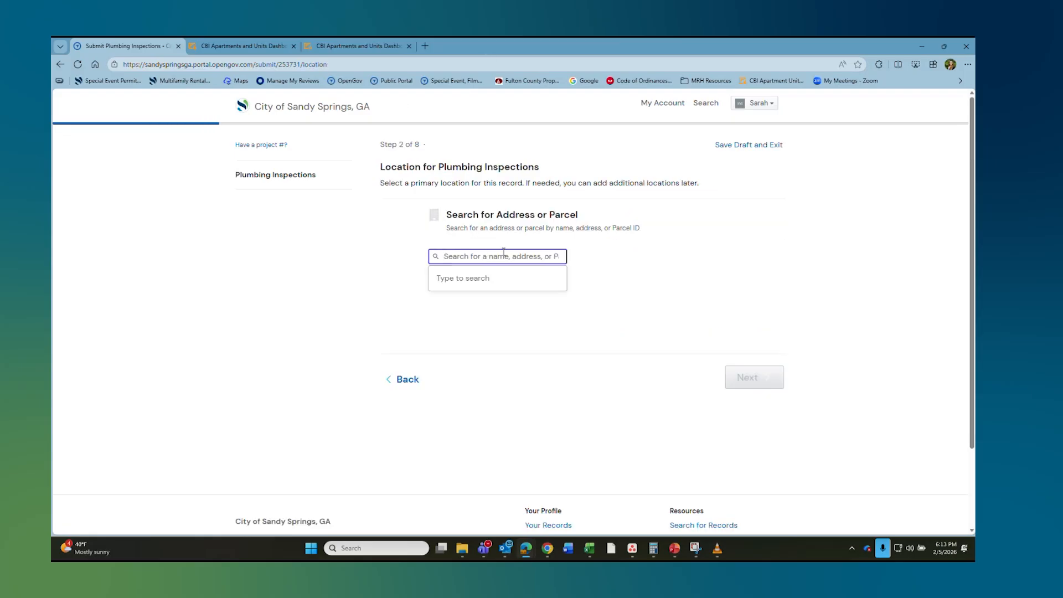
{"action": "type", "text": "5555"}
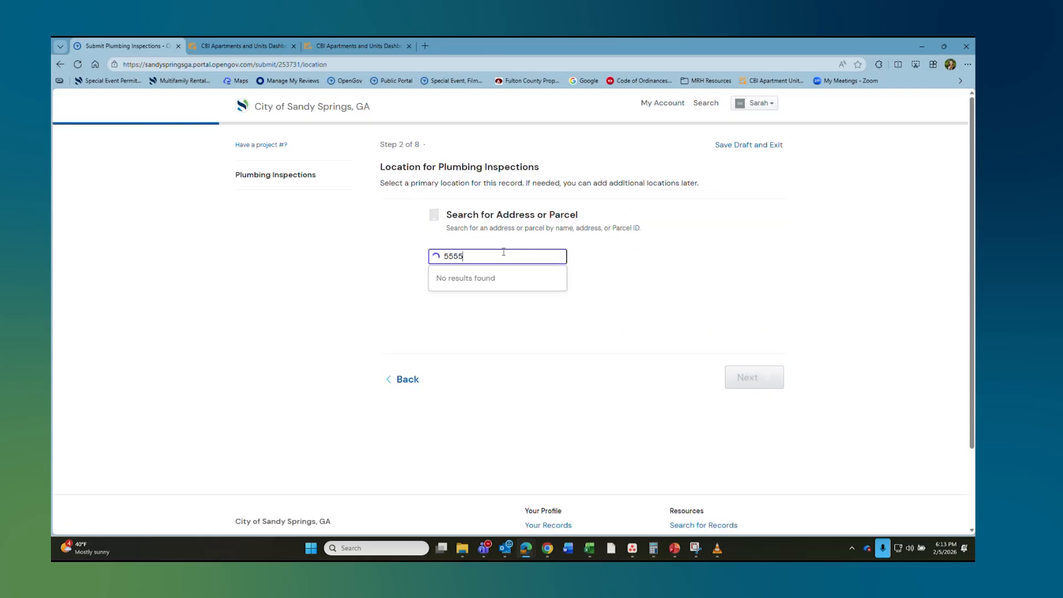
{"action": "type", "text": " roswell"}
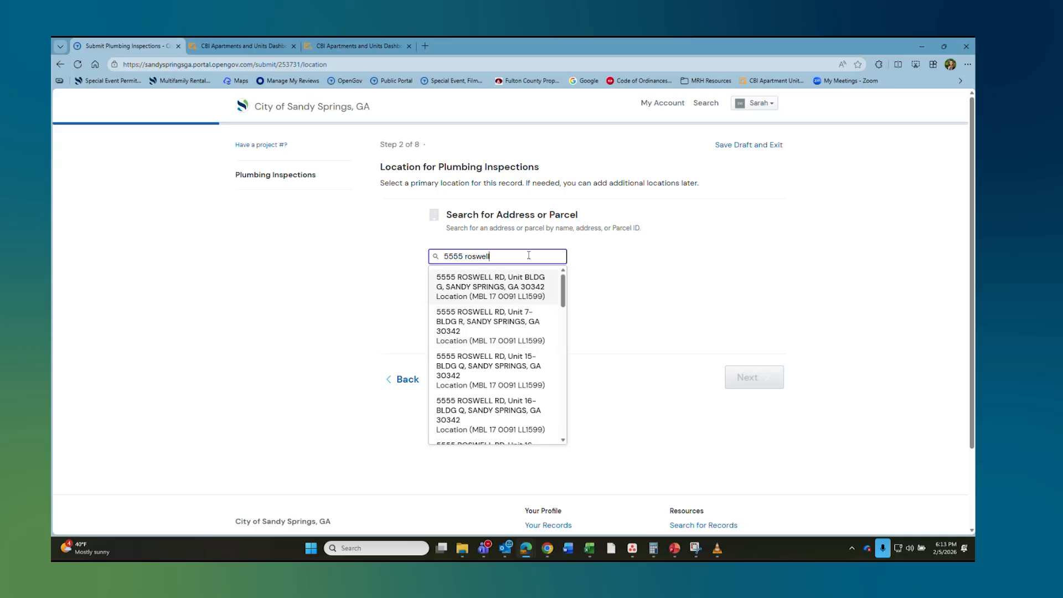
{"action": "left_click", "coordinate": [493, 280]}
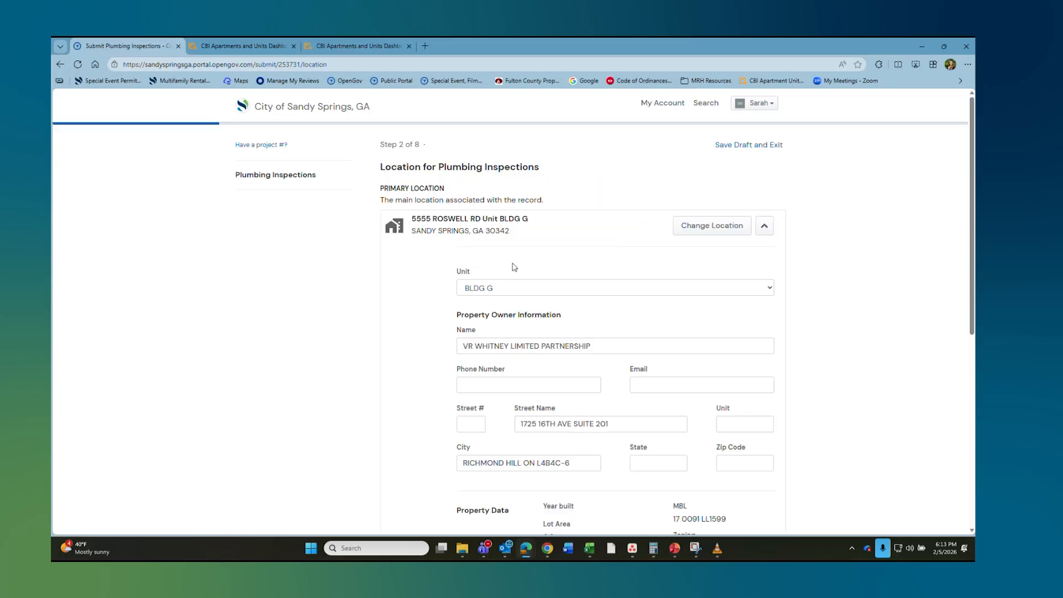
{"action": "left_click", "coordinate": [475, 288]}
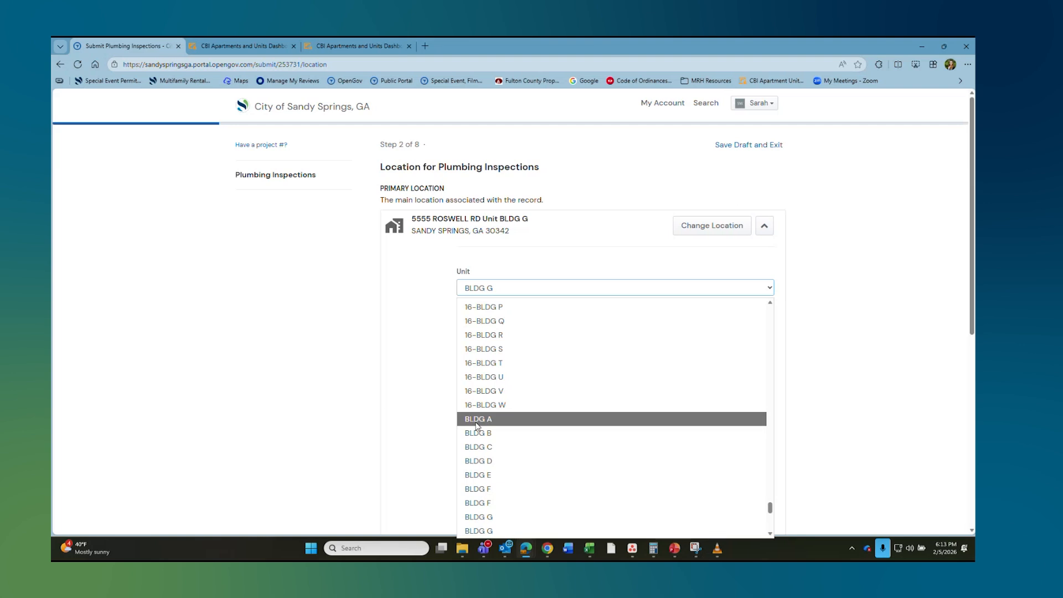
{"action": "scroll", "coordinate": [498, 368], "scroll_direction": "up", "scroll_amount": 5}
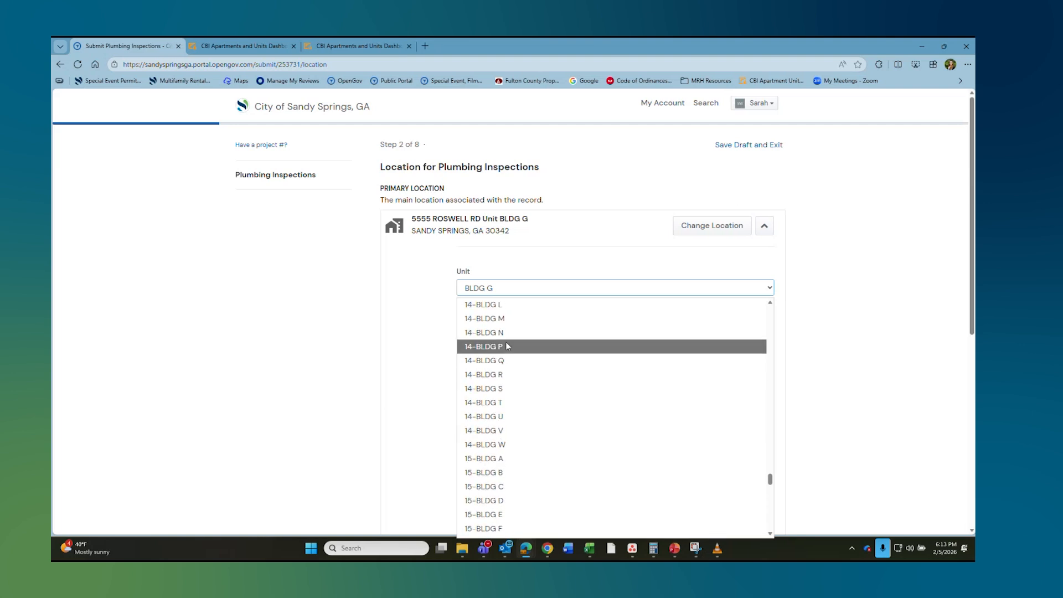
{"action": "left_click", "coordinate": [515, 348]}
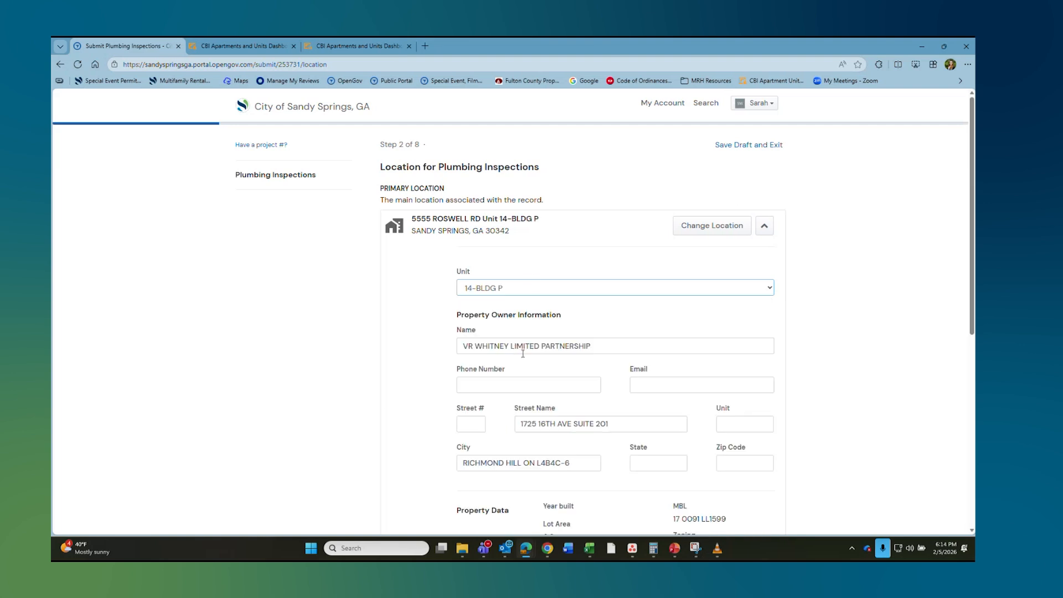
{"action": "scroll", "coordinate": [554, 302], "scroll_direction": "down", "scroll_amount": 4}
{"action": "scroll", "coordinate": [632, 274], "scroll_direction": "up", "scroll_amount": 2}
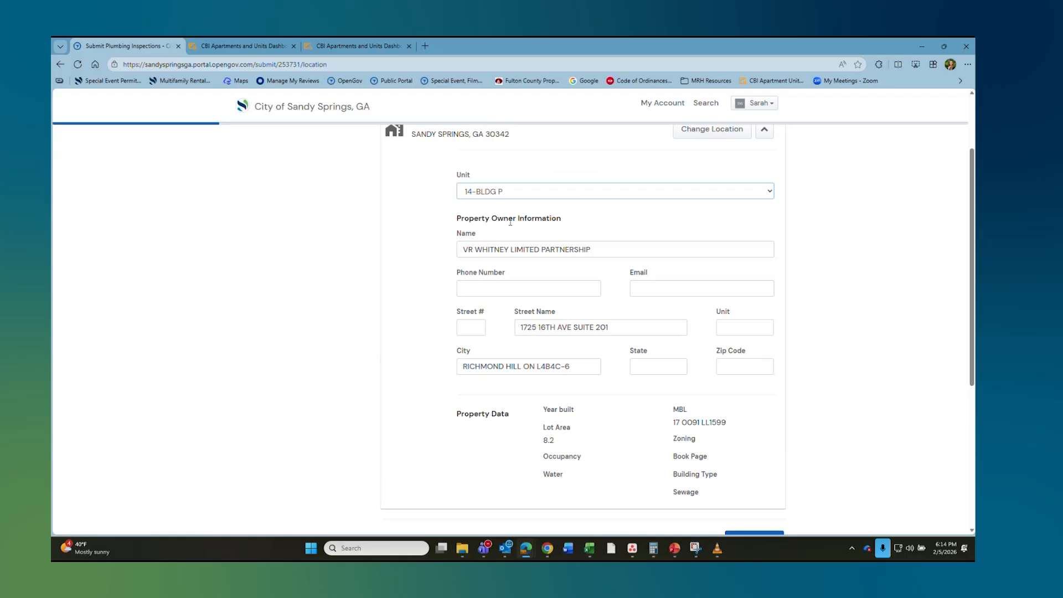
{"action": "scroll", "coordinate": [781, 388], "scroll_direction": "down", "scroll_amount": 4}
{"action": "left_click", "coordinate": [763, 353]}
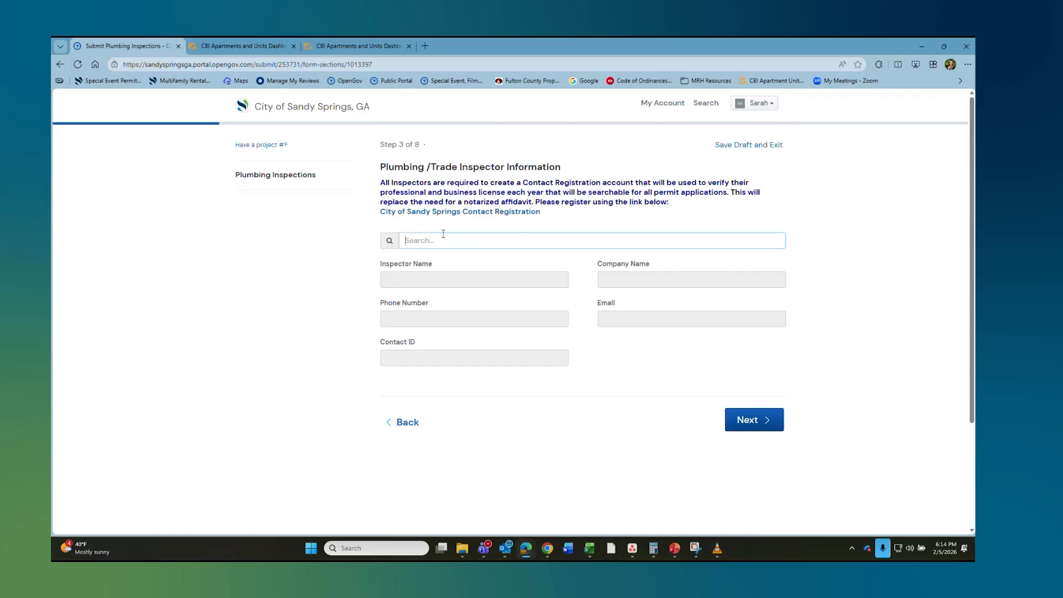
Step: Search for the inspector by name and fill step 3 from the matching registered contact
{"action": "type", "text": "sarah"}
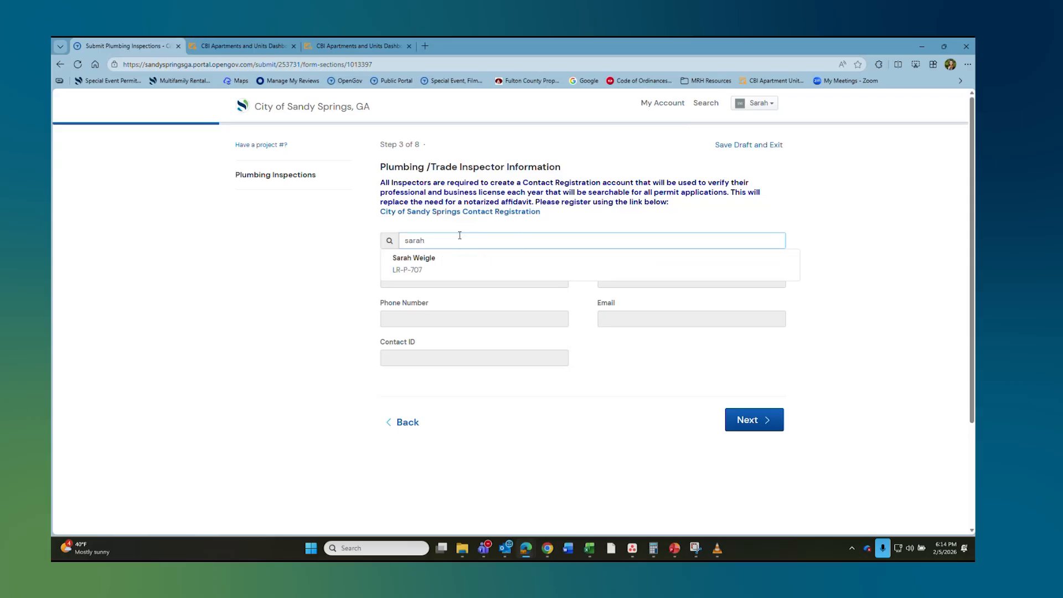
{"action": "left_click", "coordinate": [437, 258]}
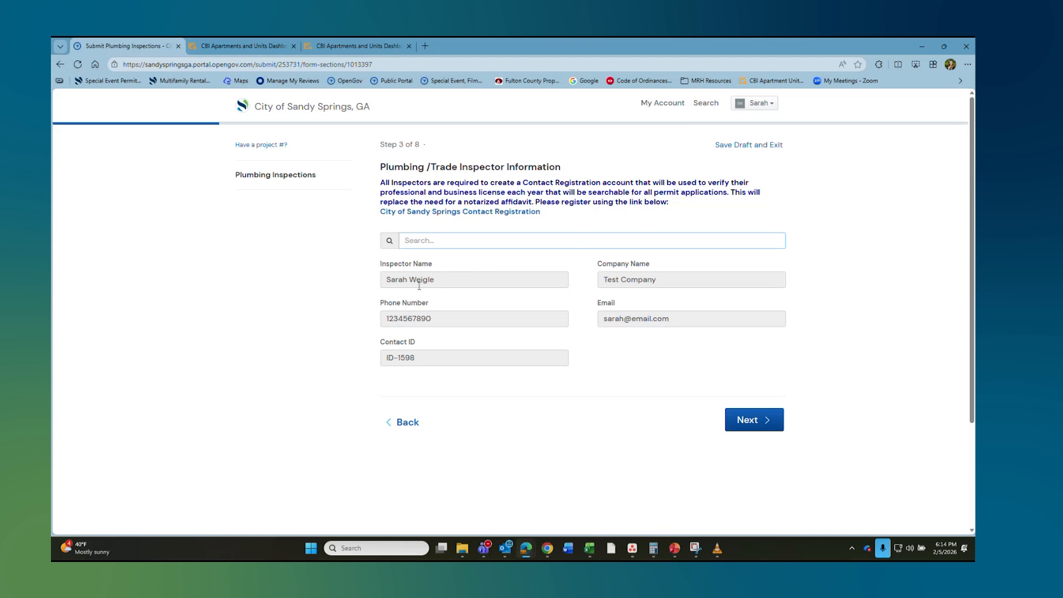
Step: On the rental property step, set Property Name to Chateau Villa and Annual Inspection Year to 2026
{"action": "left_click", "coordinate": [746, 422]}
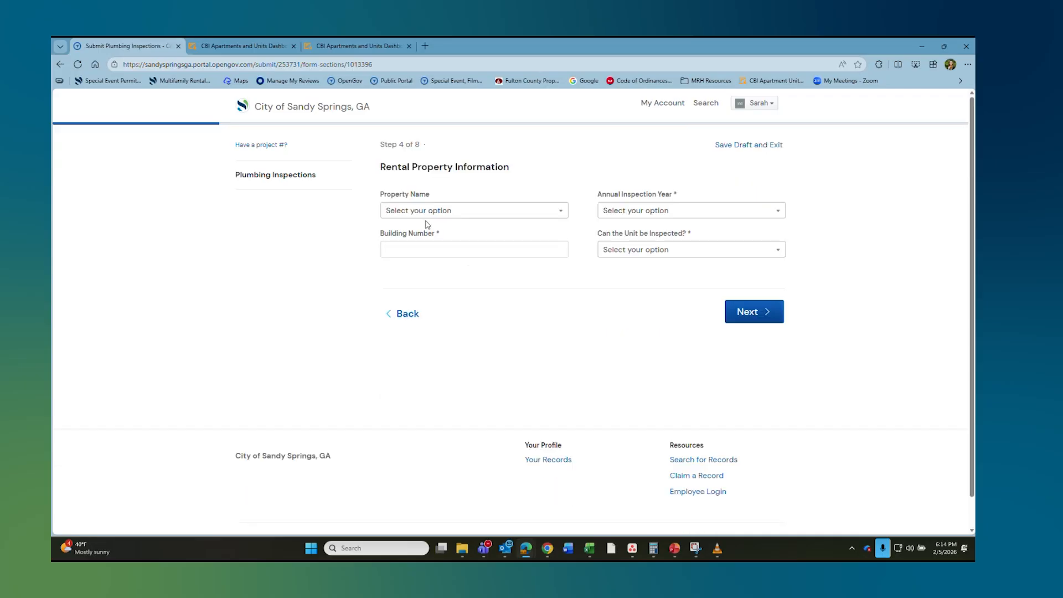
{"action": "left_click", "coordinate": [427, 211]}
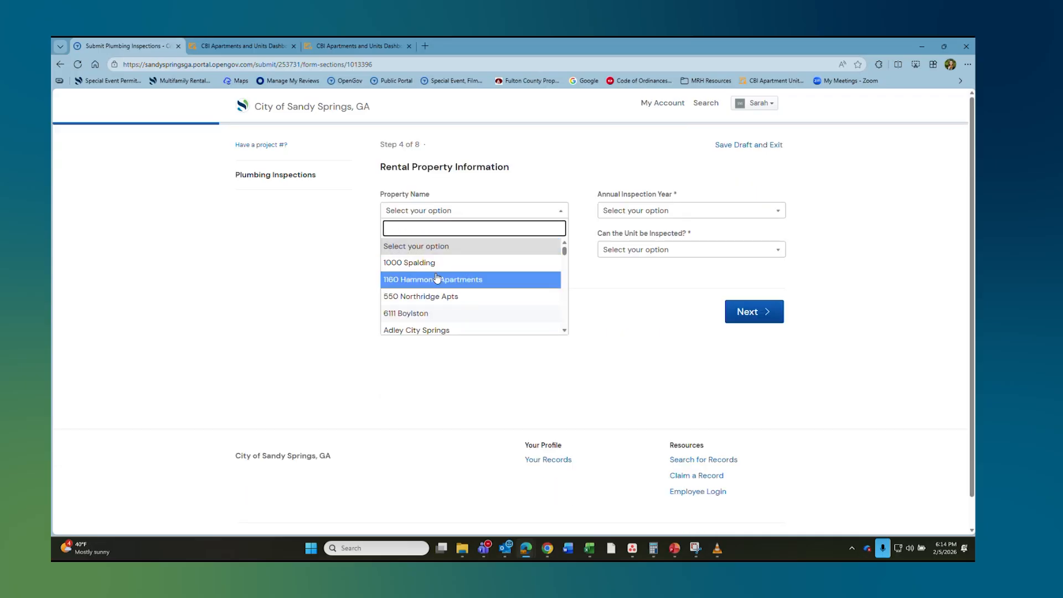
{"action": "scroll", "coordinate": [432, 276], "scroll_direction": "down", "scroll_amount": 6}
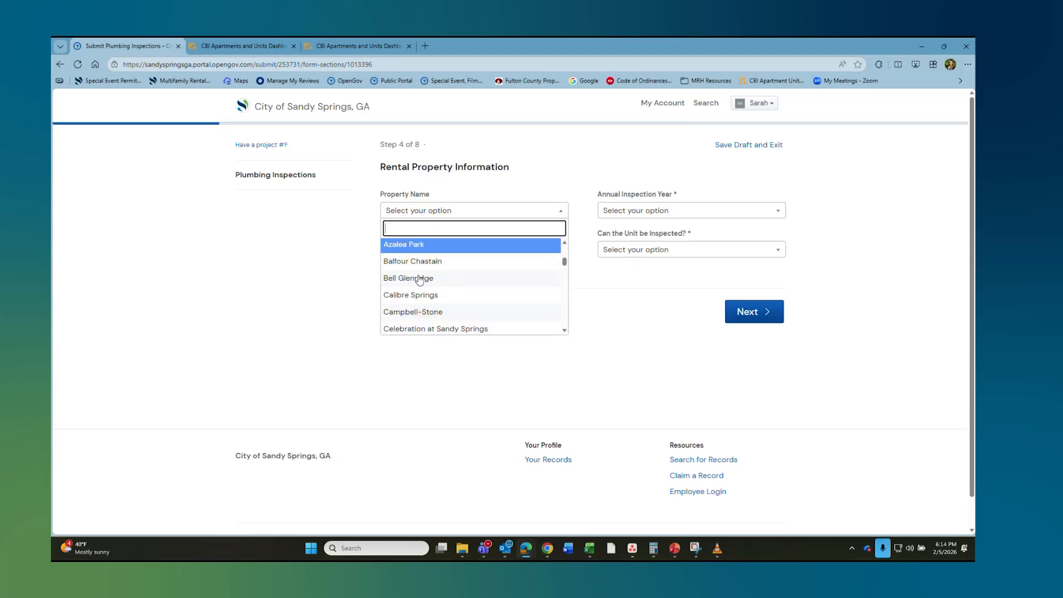
{"action": "left_click", "coordinate": [423, 263]}
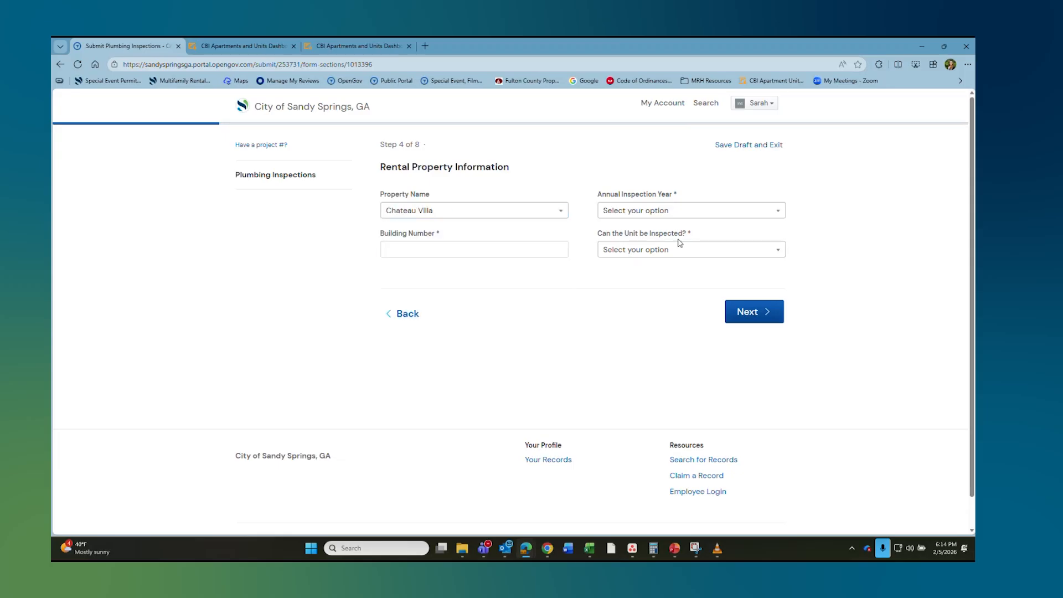
{"action": "left_click", "coordinate": [685, 219]}
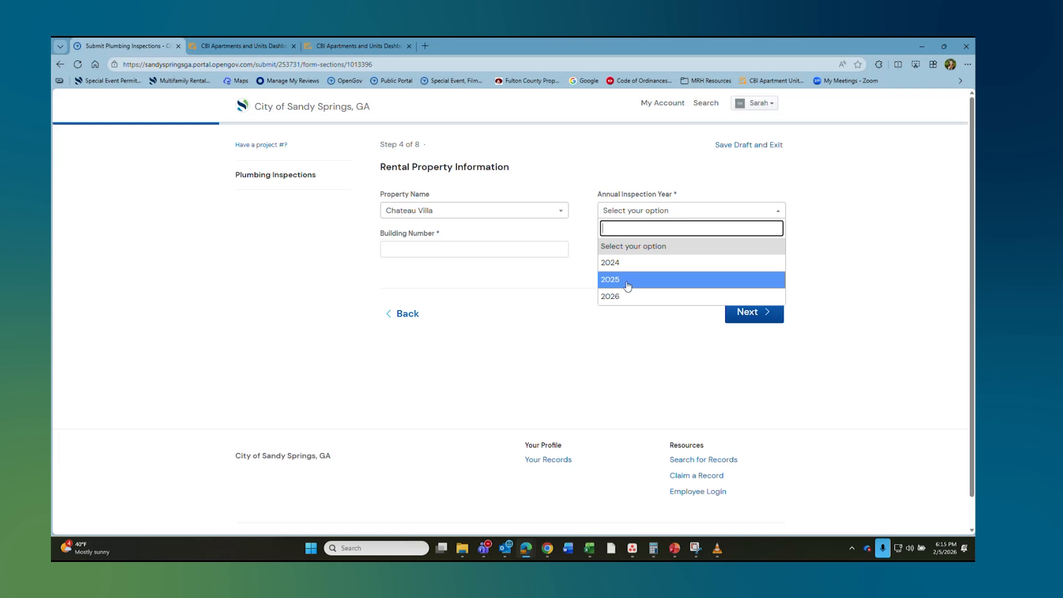
{"action": "left_click", "coordinate": [621, 299]}
Step: Enter building 7, answer Yes to whether the unit can be inspected, and continue
{"action": "left_click", "coordinate": [450, 249]}
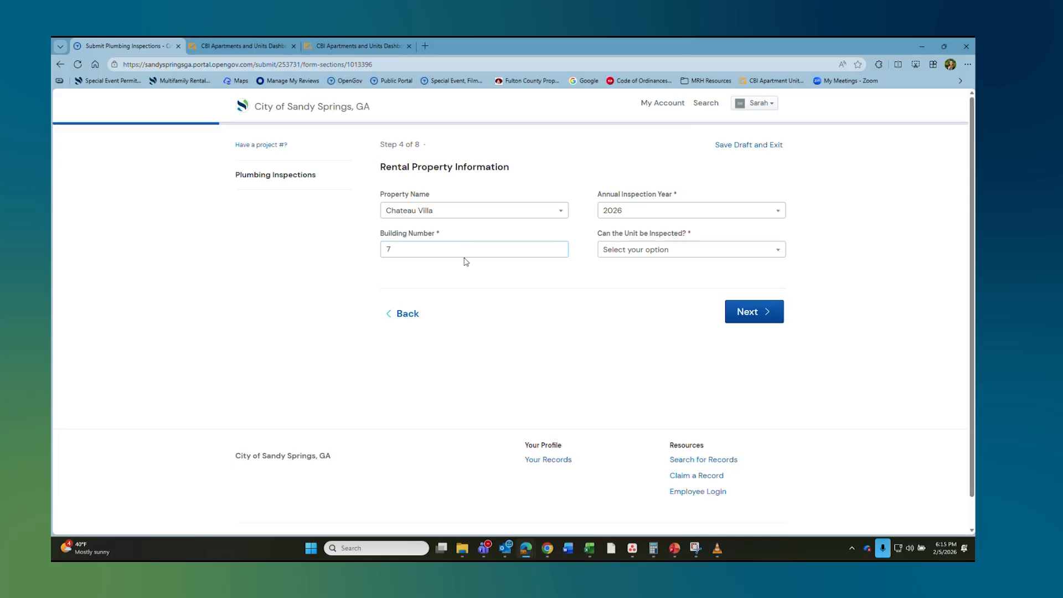
{"action": "left_click", "coordinate": [657, 252]}
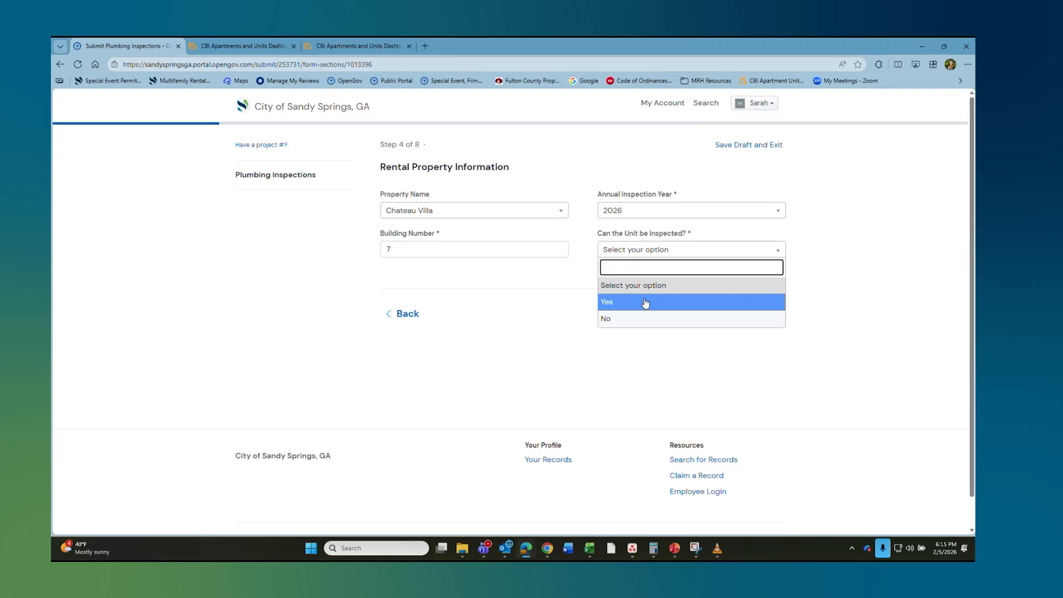
{"action": "left_click", "coordinate": [611, 319]}
{"action": "left_click", "coordinate": [643, 247]}
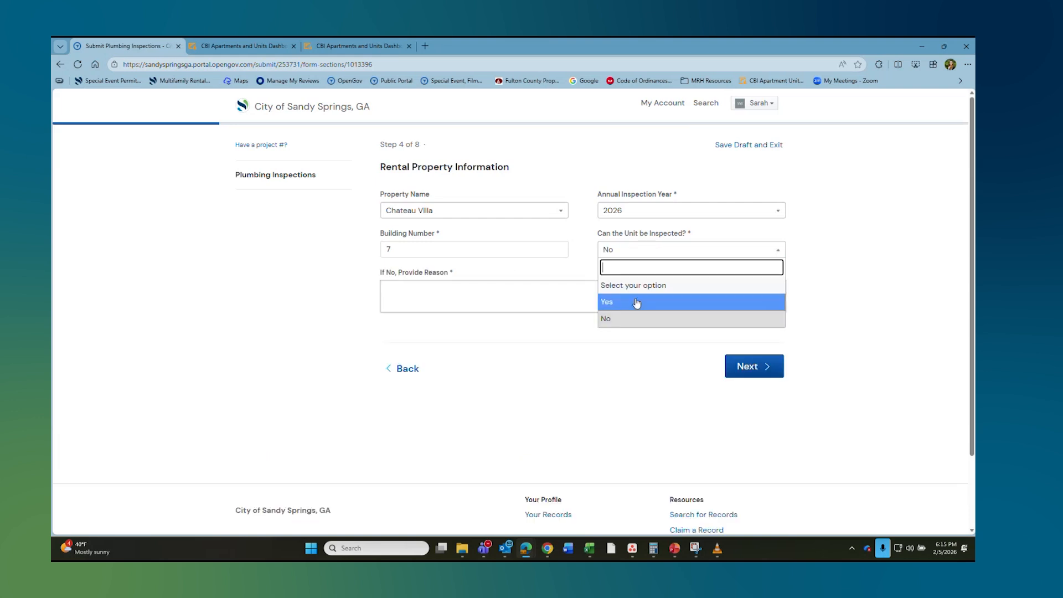
{"action": "left_click", "coordinate": [640, 298]}
{"action": "left_click", "coordinate": [755, 314]}
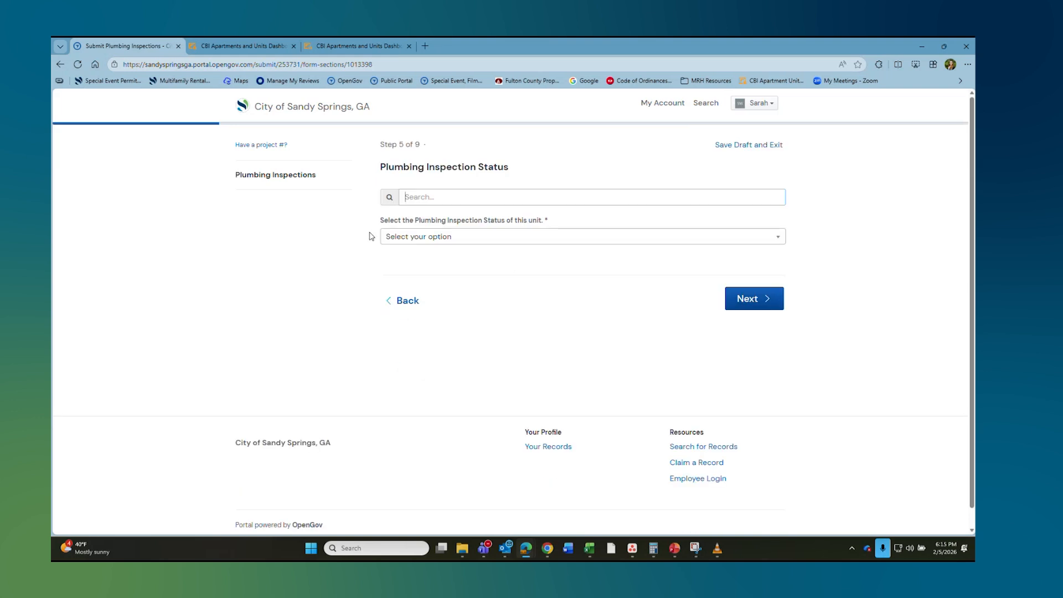
Step: Set the plumbing inspection status to Pass and move to Additional Comments
{"action": "left_click", "coordinate": [425, 239]}
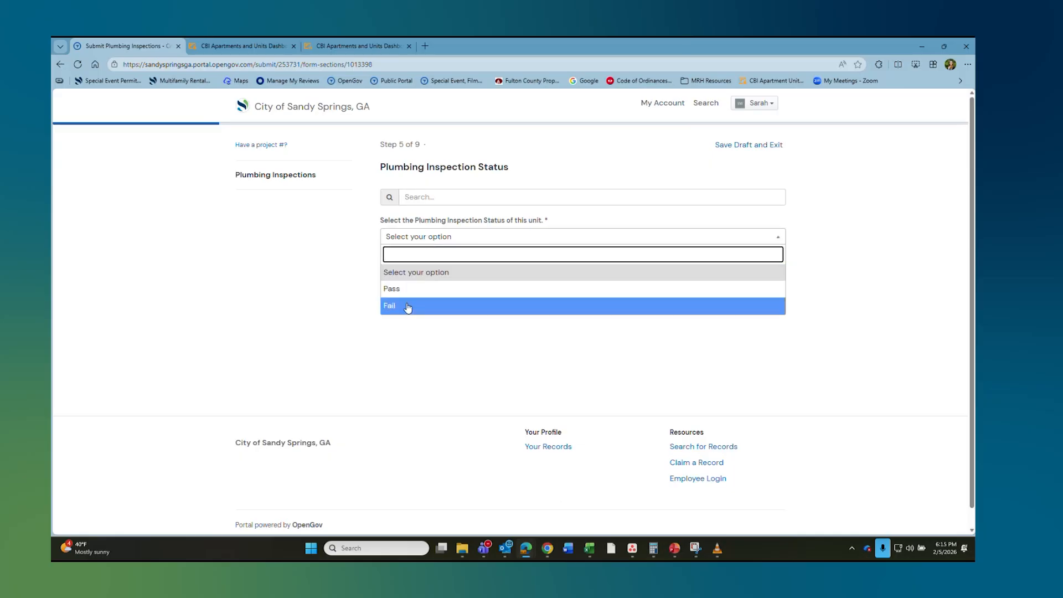
{"action": "left_click", "coordinate": [408, 307]}
{"action": "left_click", "coordinate": [426, 238]}
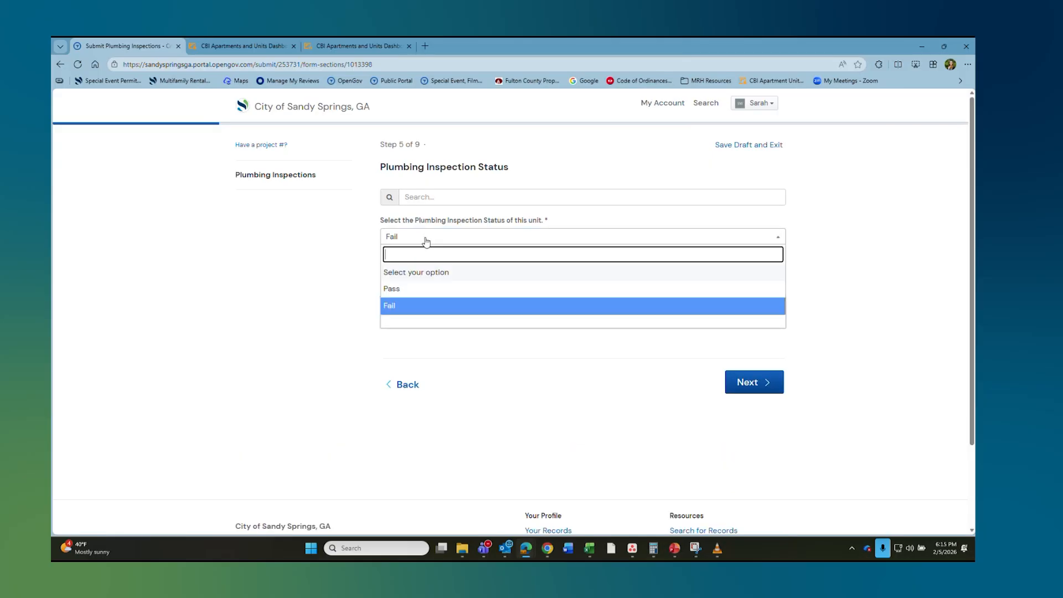
{"action": "left_click", "coordinate": [435, 289]}
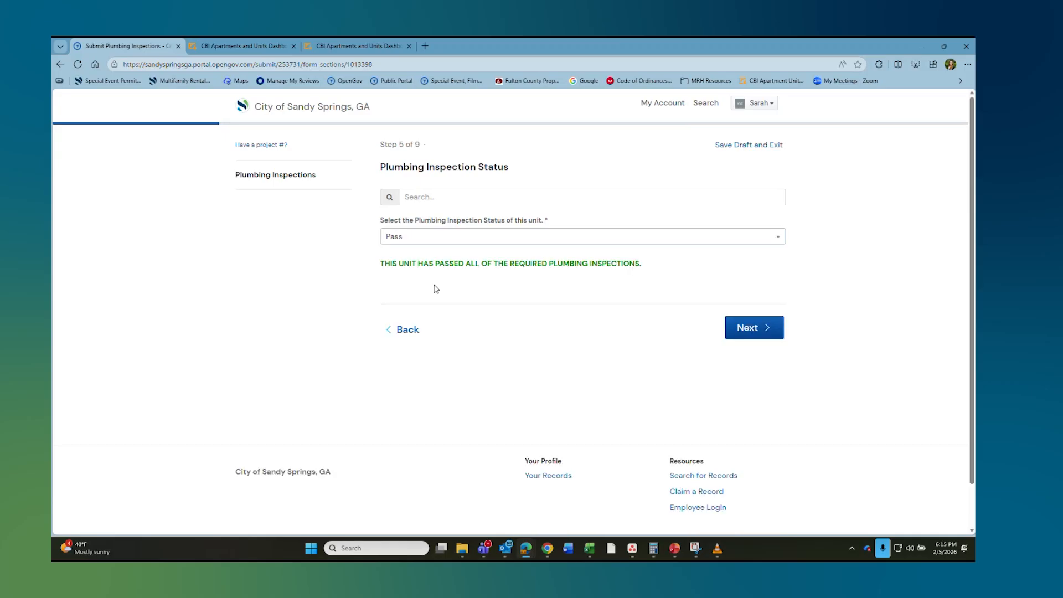
{"action": "left_click", "coordinate": [748, 329]}
Step: Digitally sign the form with the full legal name and advance to the Attachments step
{"action": "left_click", "coordinate": [427, 221]}
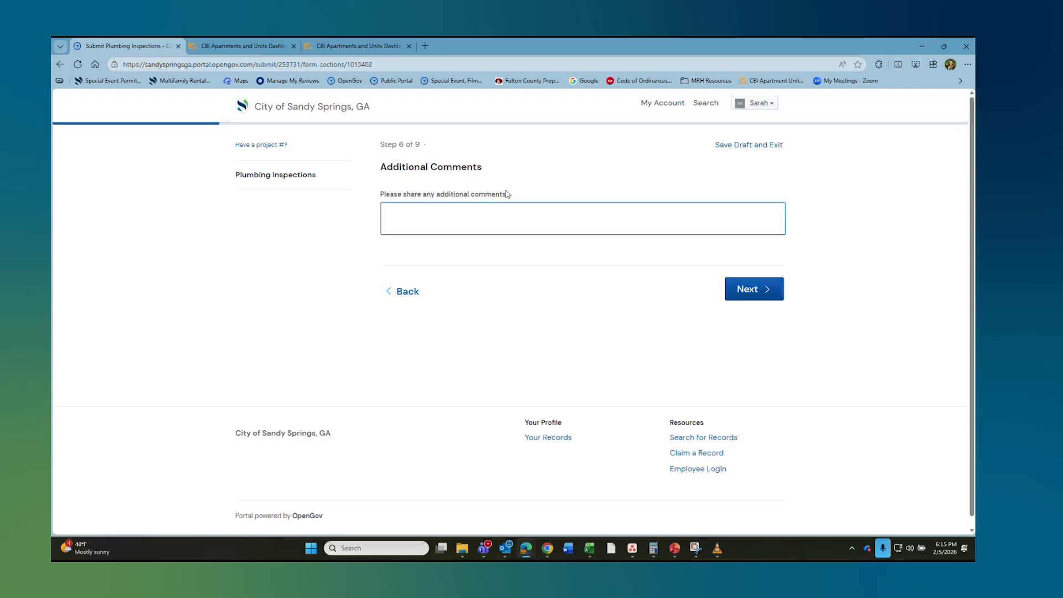
{"action": "left_click", "coordinate": [763, 290]}
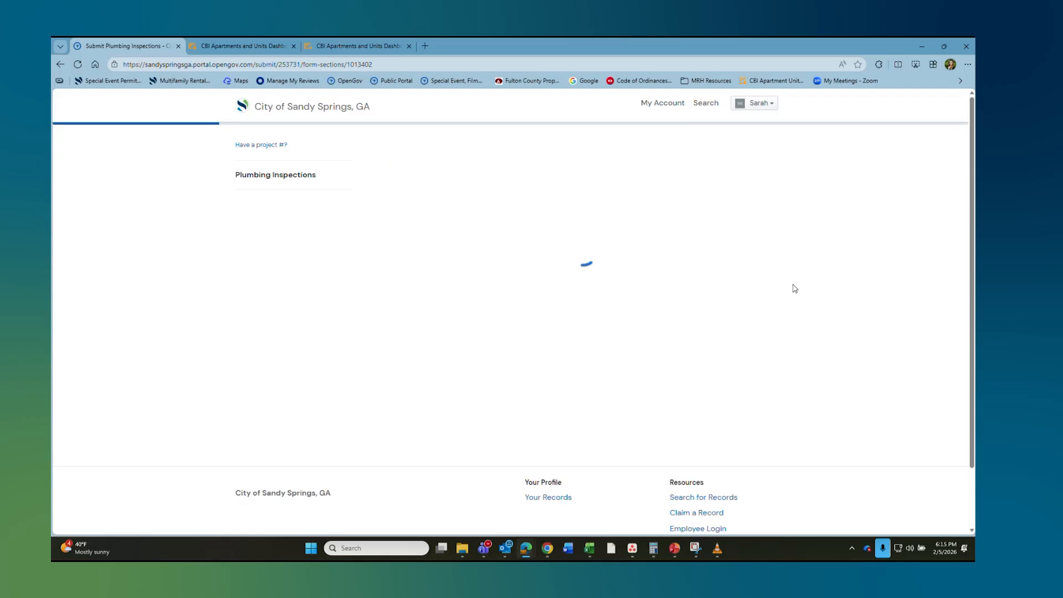
{"action": "left_click", "coordinate": [383, 239]}
{"action": "left_click", "coordinate": [418, 182]}
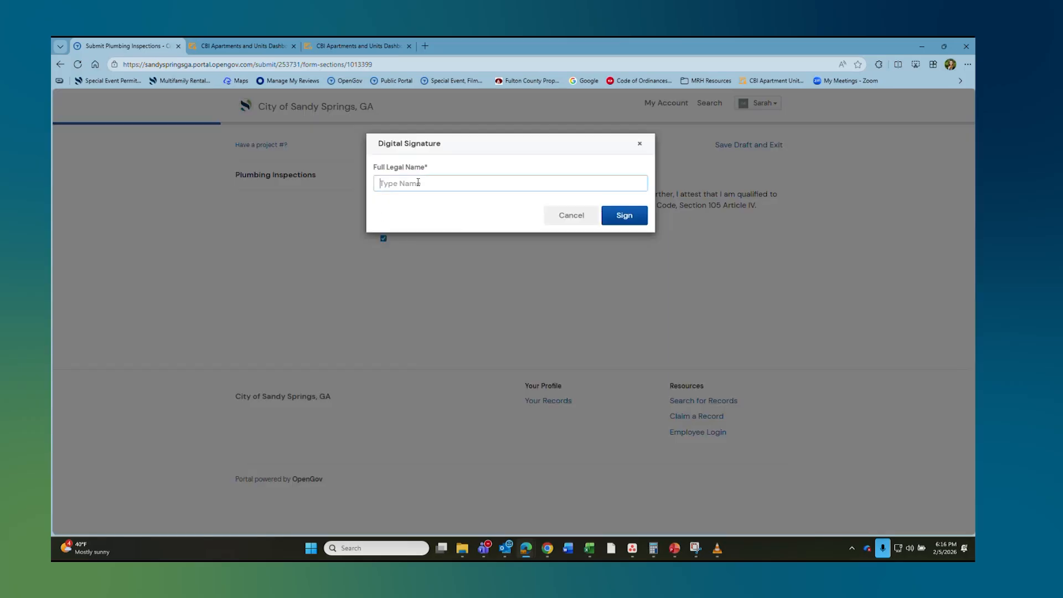
{"action": "left_click", "coordinate": [637, 217]}
{"action": "left_click", "coordinate": [747, 303]}
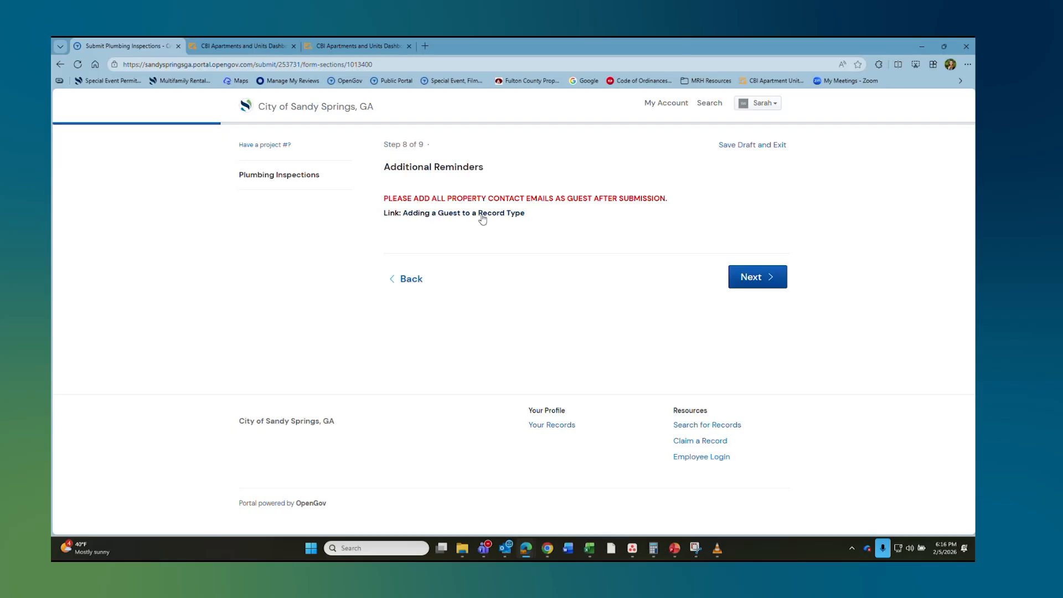
{"action": "left_click", "coordinate": [769, 282]}
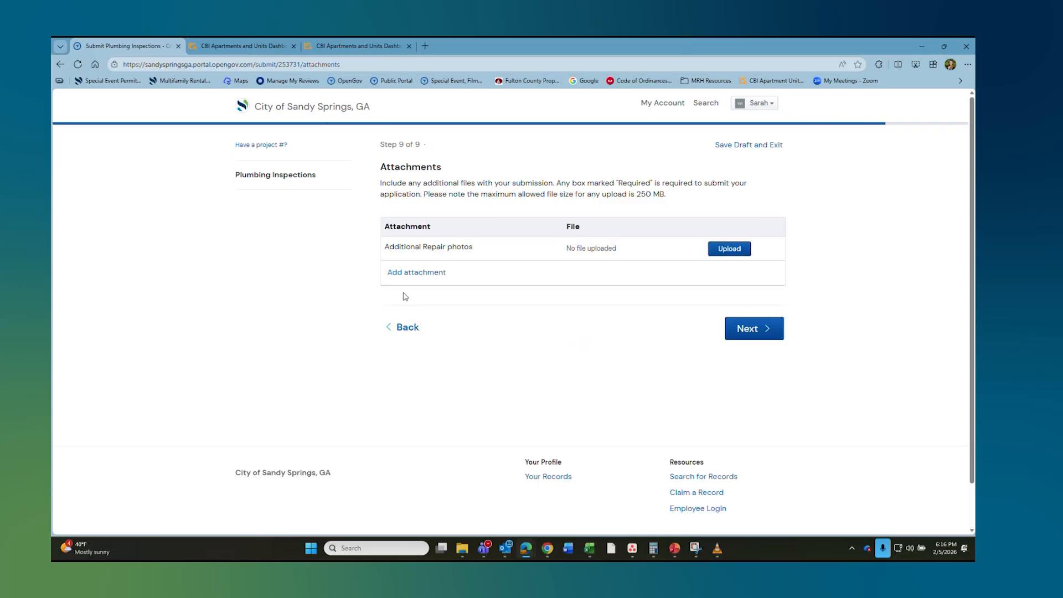
Step: Scroll through the plumbing submission's Confirm page, then return to the City of Sandy Springs home page
{"action": "left_click", "coordinate": [754, 329]}
{"action": "scroll", "coordinate": [609, 241], "scroll_direction": "down", "scroll_amount": 10}
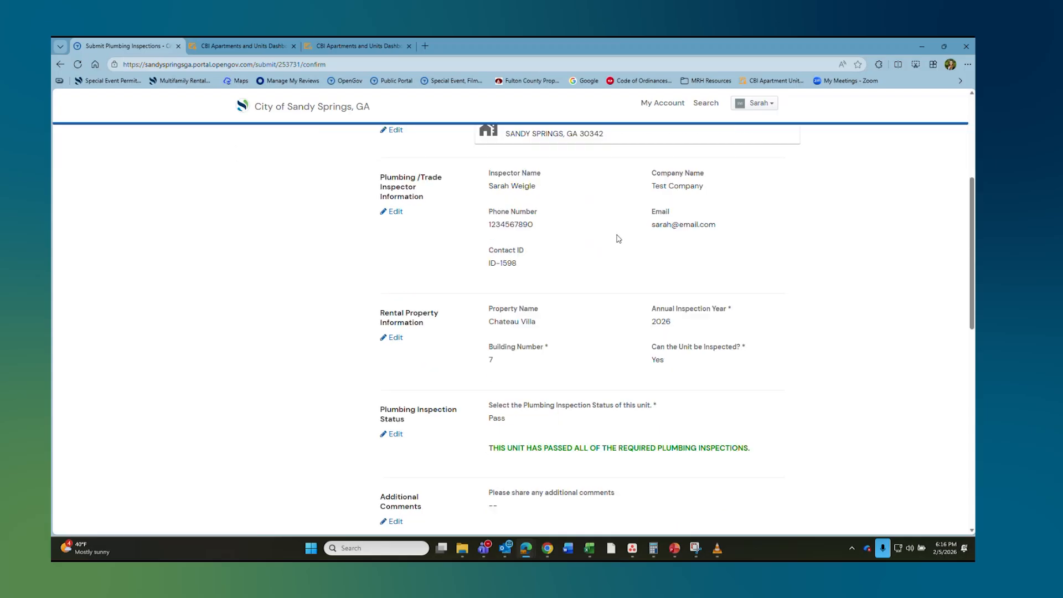
{"action": "scroll", "coordinate": [615, 237], "scroll_direction": "down", "scroll_amount": 2}
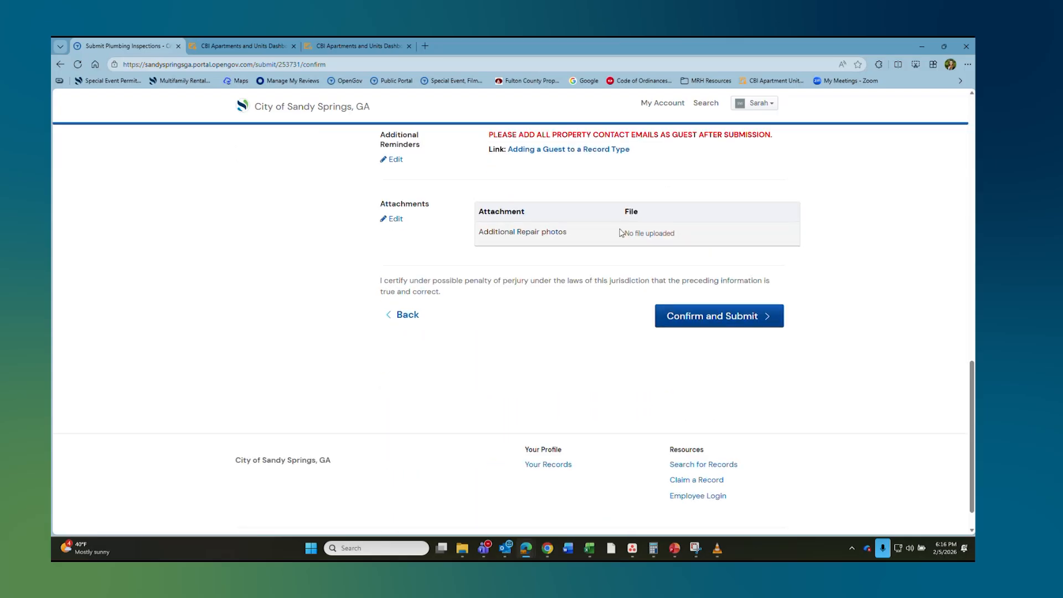
{"action": "left_click", "coordinate": [330, 110]}
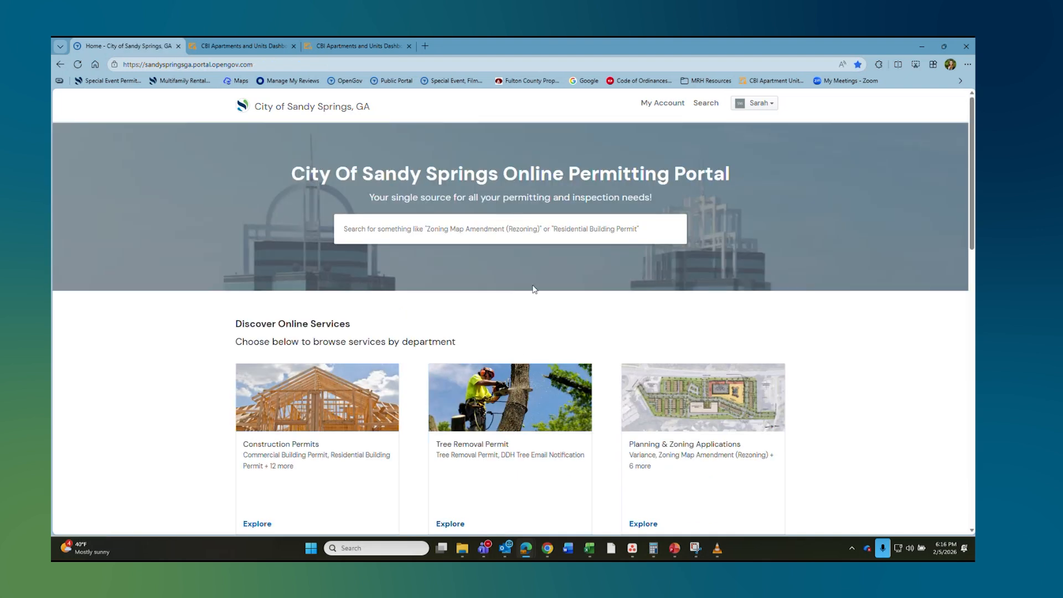
Step: Go to MRH Annual Inspections > Mechanical Inspections and launch the Sandy Springs Apartment Address Map
{"action": "scroll", "coordinate": [534, 289], "scroll_direction": "down", "scroll_amount": 7}
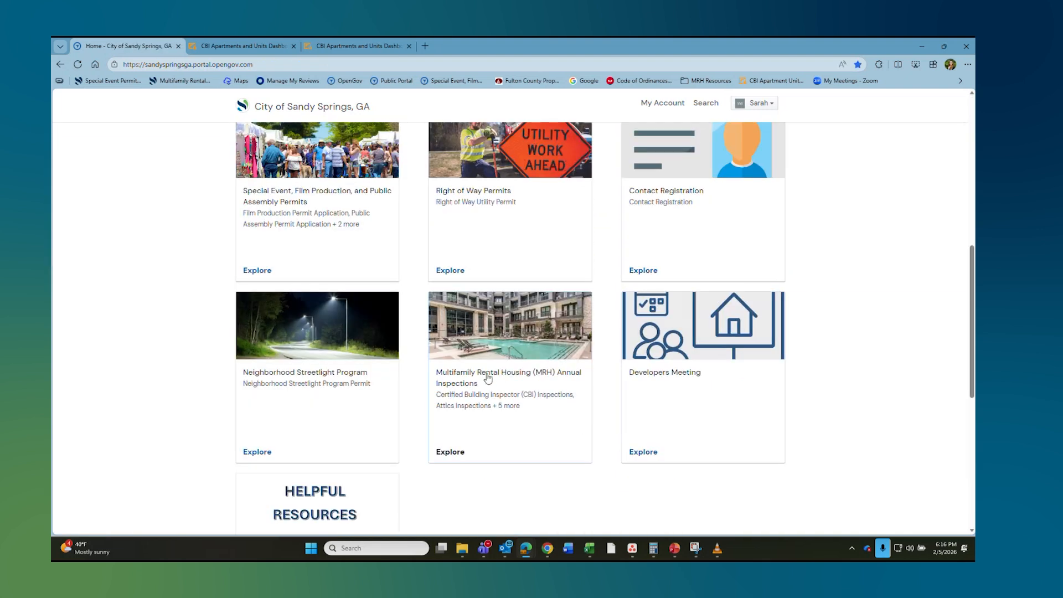
{"action": "left_click", "coordinate": [460, 377]}
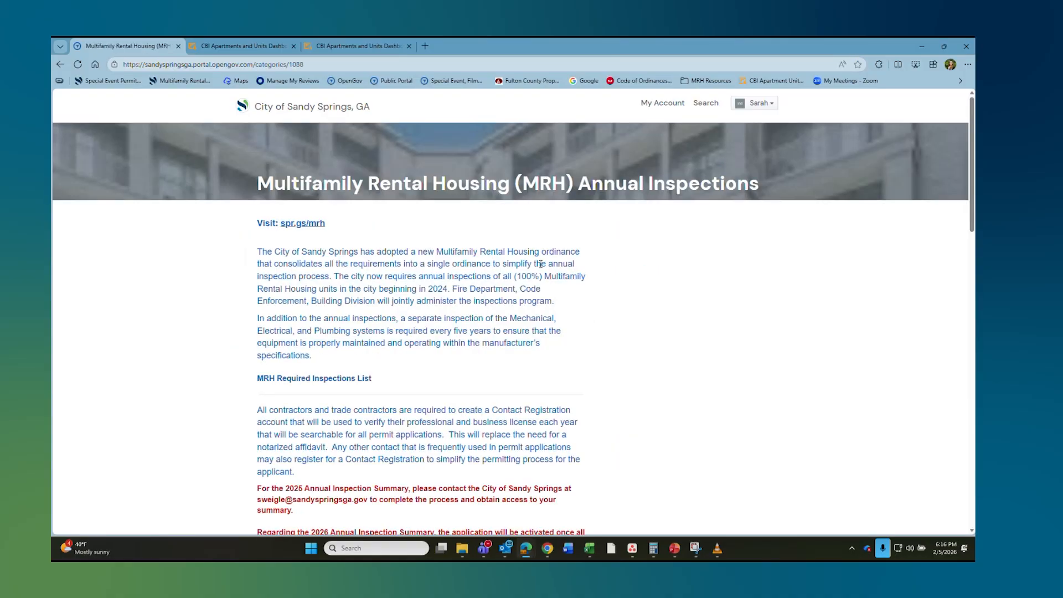
{"action": "scroll", "coordinate": [540, 264], "scroll_direction": "down", "scroll_amount": 10}
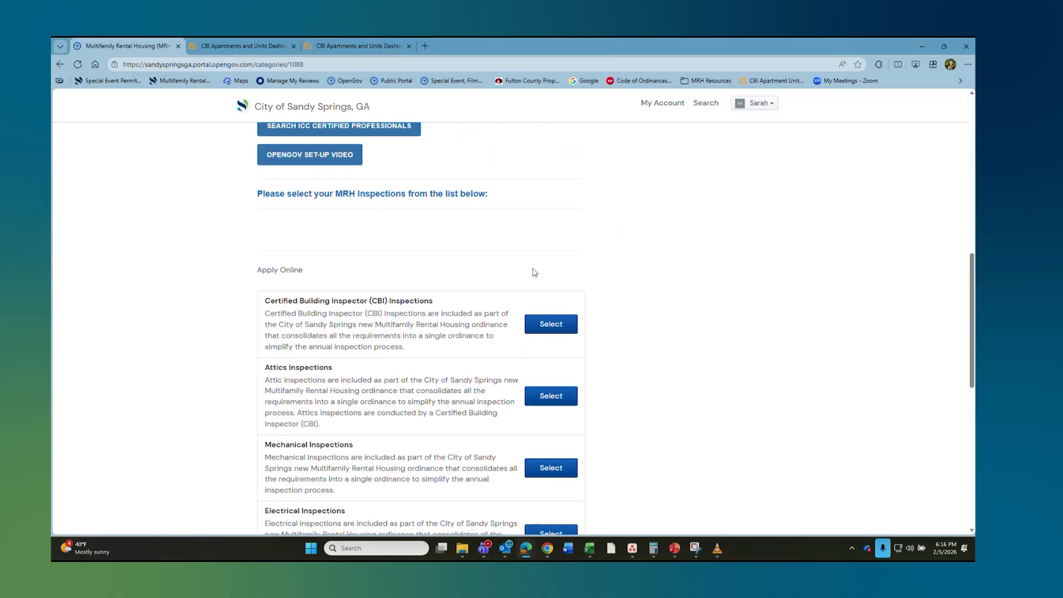
{"action": "scroll", "coordinate": [534, 272], "scroll_direction": "down", "scroll_amount": 5}
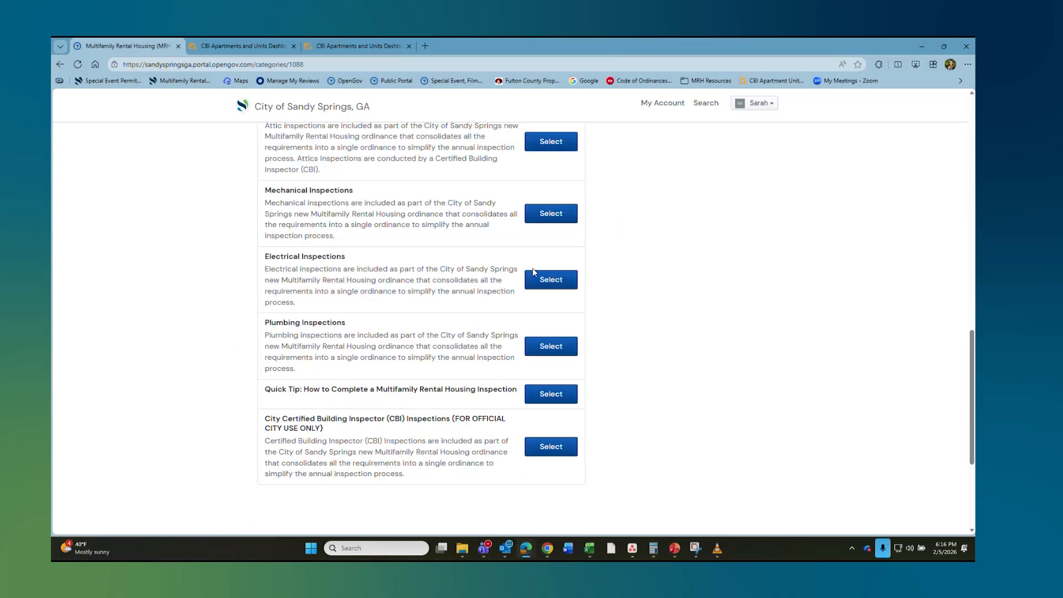
{"action": "left_click", "coordinate": [550, 214]}
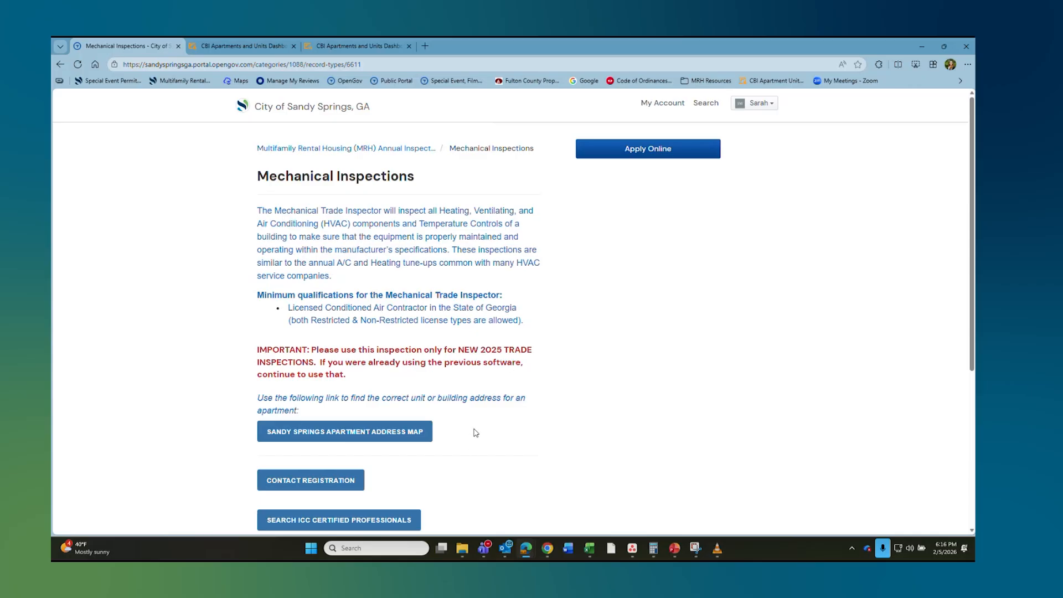
{"action": "left_click", "coordinate": [340, 433]}
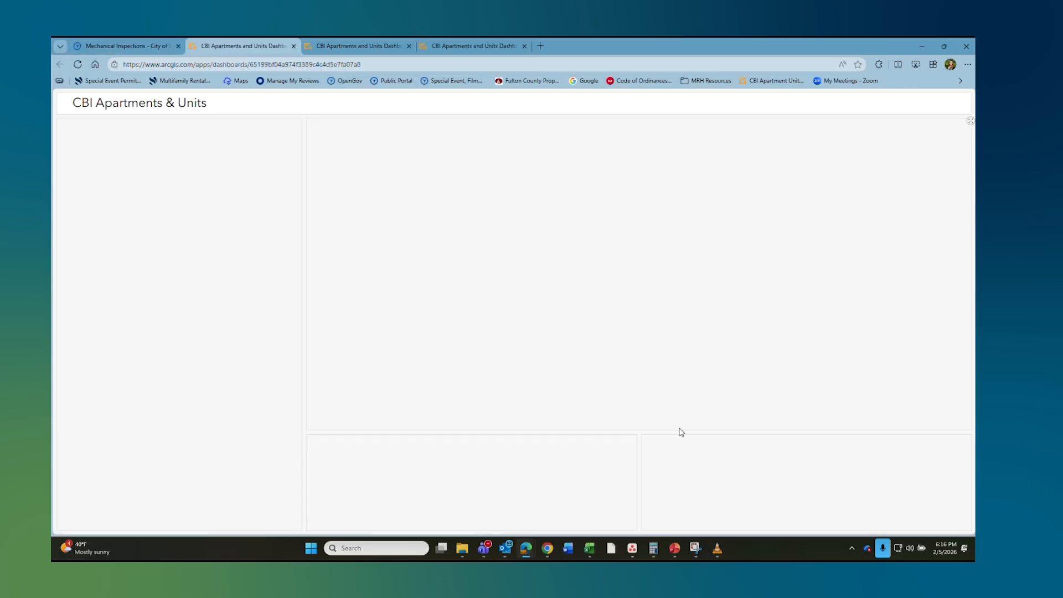
Step: List AVENTURA DUNWOODY's 6873 Peachtree Dunwoody Rd buildings and units, then return to Mechanical Inspections
{"action": "left_click", "coordinate": [101, 365]}
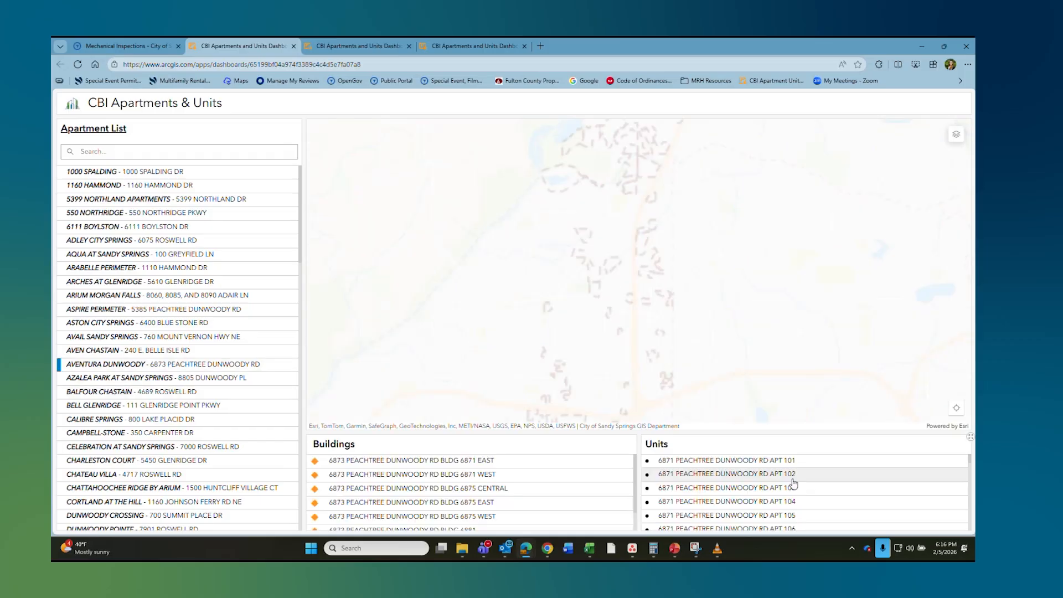
{"action": "scroll", "coordinate": [793, 483], "scroll_direction": "down", "scroll_amount": 7}
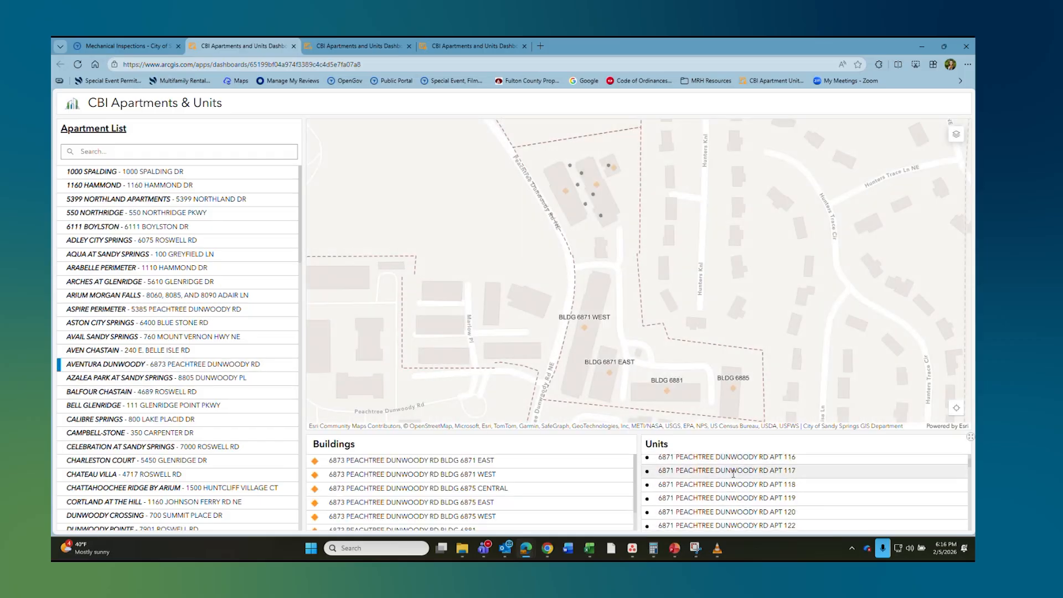
{"action": "scroll", "coordinate": [734, 477], "scroll_direction": "down", "scroll_amount": 4}
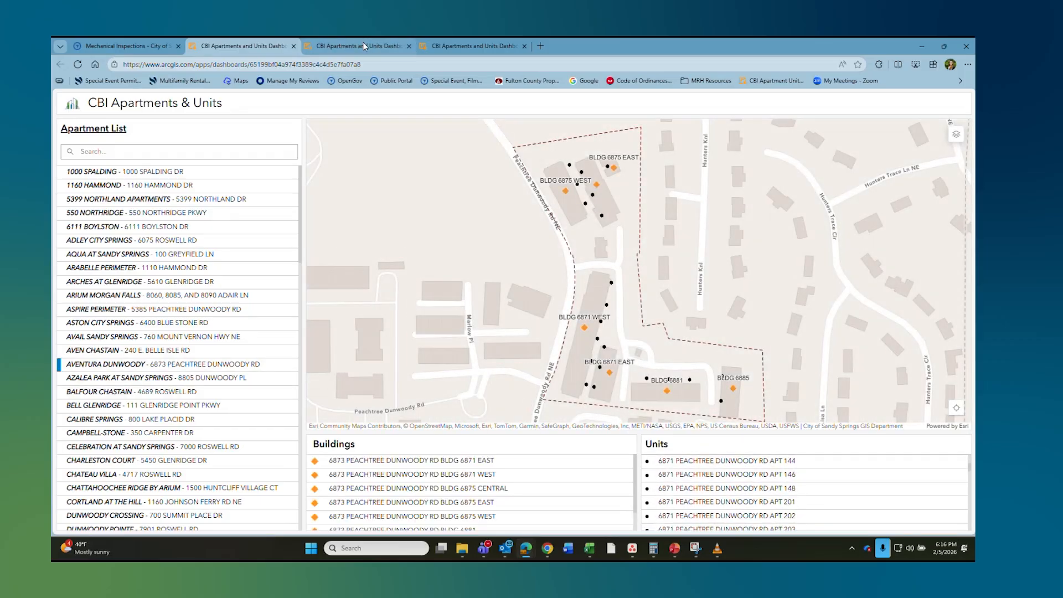
{"action": "left_click", "coordinate": [131, 49]}
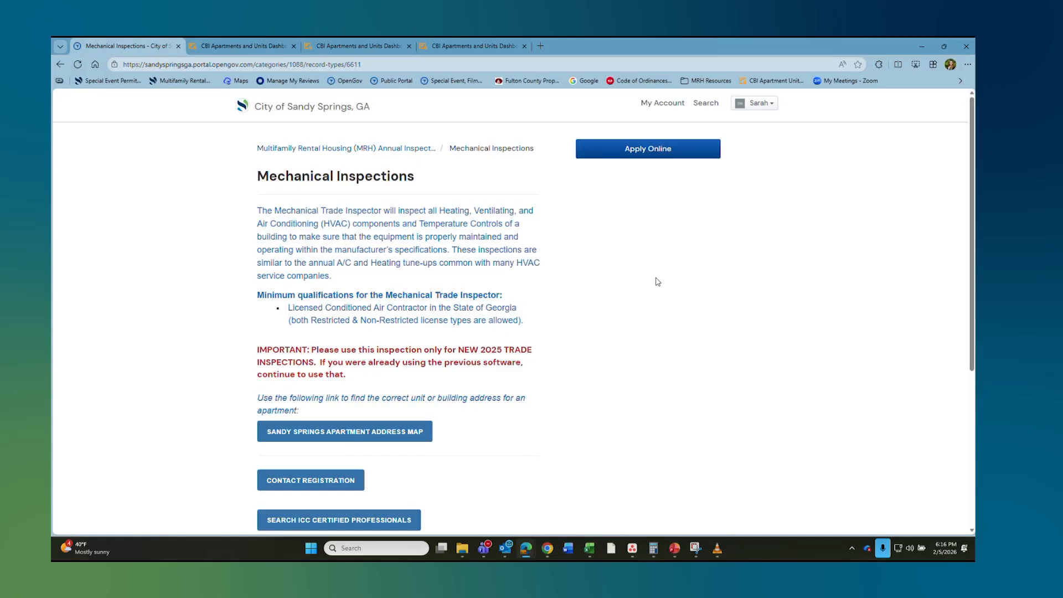
{"action": "left_click", "coordinate": [669, 153]}
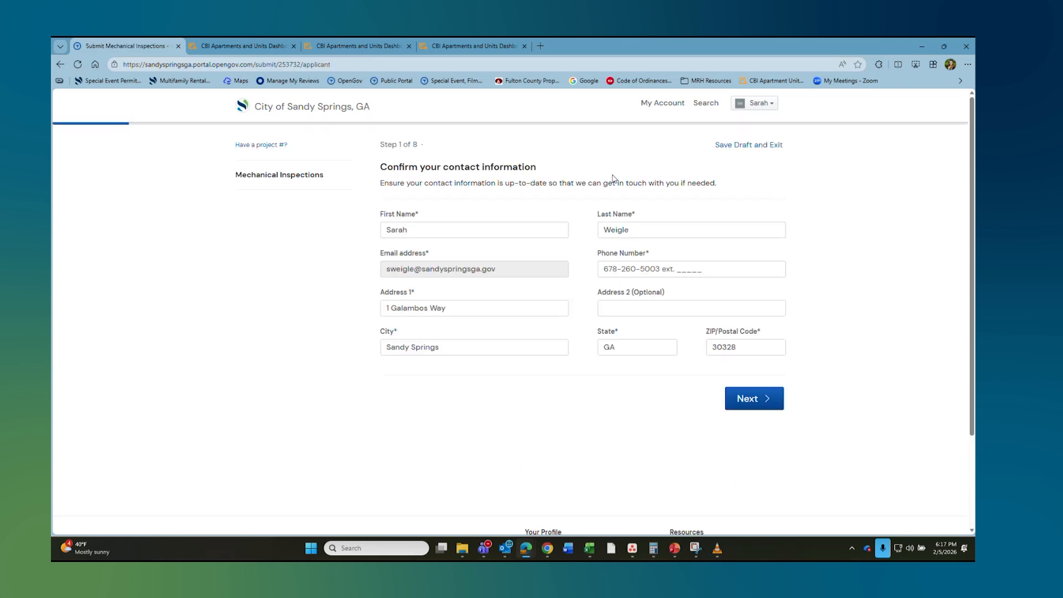
{"action": "left_click", "coordinate": [756, 400]}
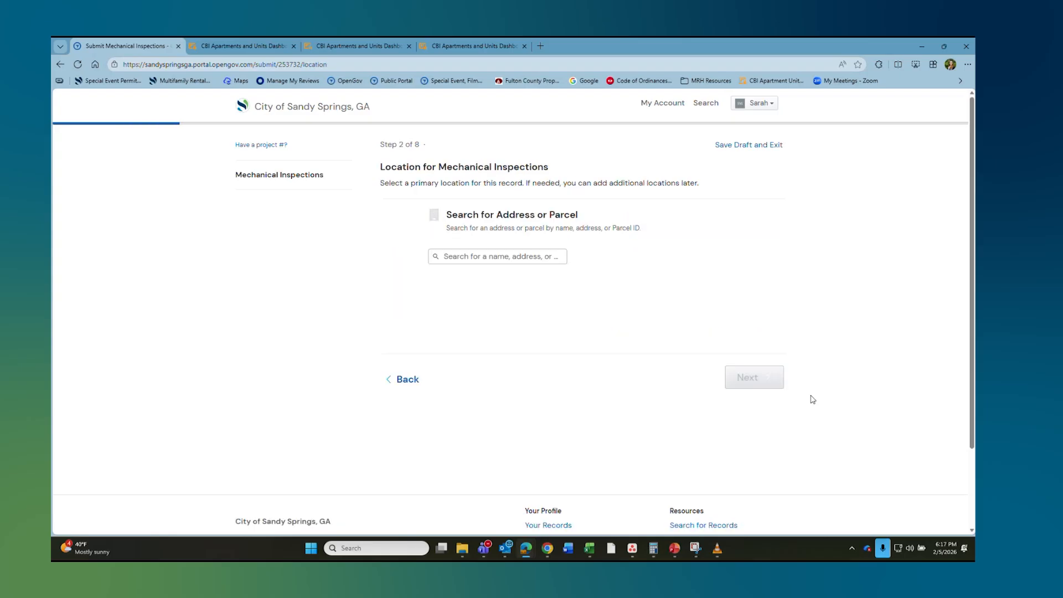
{"action": "left_click", "coordinate": [459, 257]}
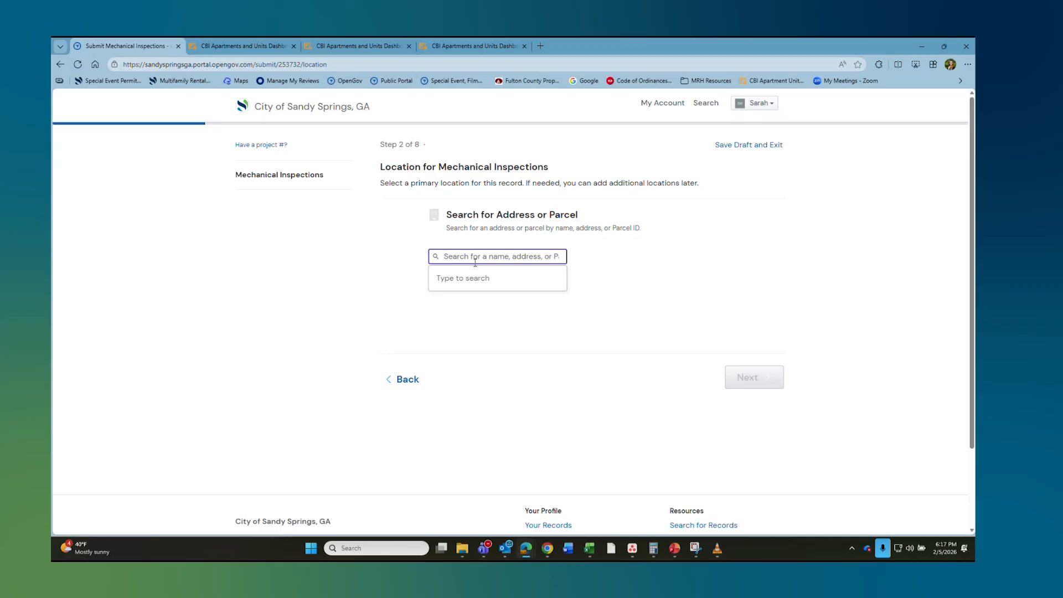
{"action": "type", "text": "100 gre"}
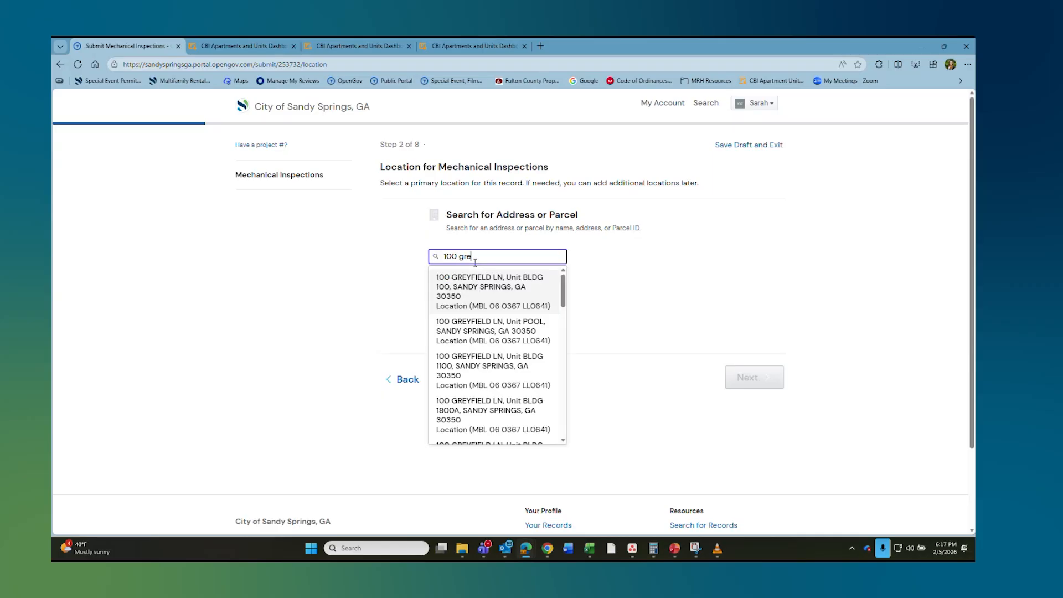
{"action": "left_click", "coordinate": [519, 292]}
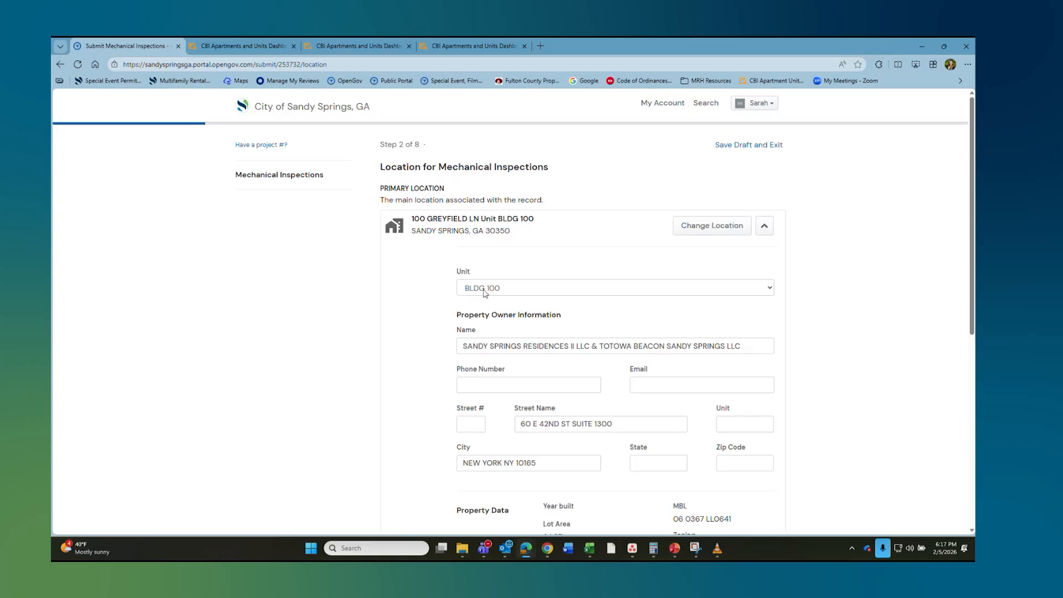
Step: Change the location's unit to BLDG 1700, then switch to the CBI Apartments & Units dashboard
{"action": "left_click", "coordinate": [483, 290]}
{"action": "scroll", "coordinate": [507, 387], "scroll_direction": "down", "scroll_amount": 3}
{"action": "left_click", "coordinate": [522, 466]}
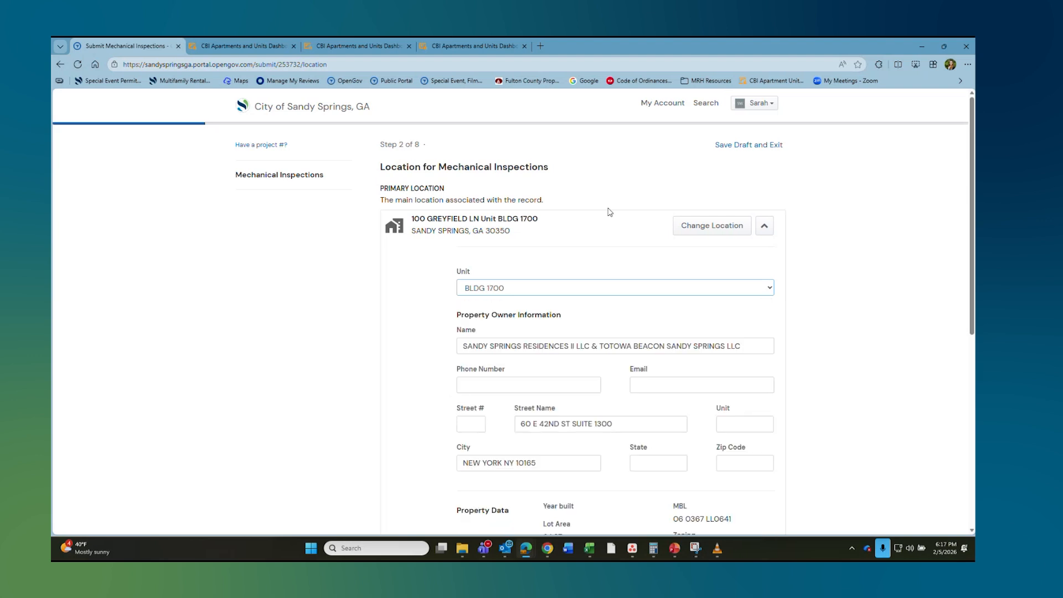
{"action": "scroll", "coordinate": [681, 339], "scroll_direction": "down", "scroll_amount": 7}
{"action": "scroll", "coordinate": [636, 299], "scroll_direction": "up", "scroll_amount": 8}
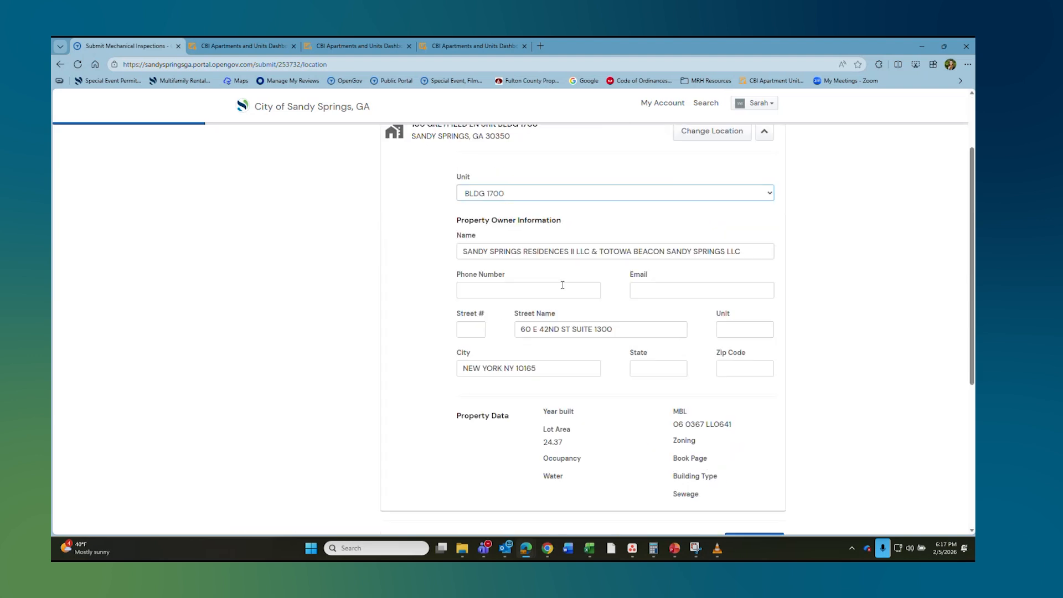
{"action": "left_click", "coordinate": [494, 286]}
{"action": "scroll", "coordinate": [494, 368], "scroll_direction": "up", "scroll_amount": 1}
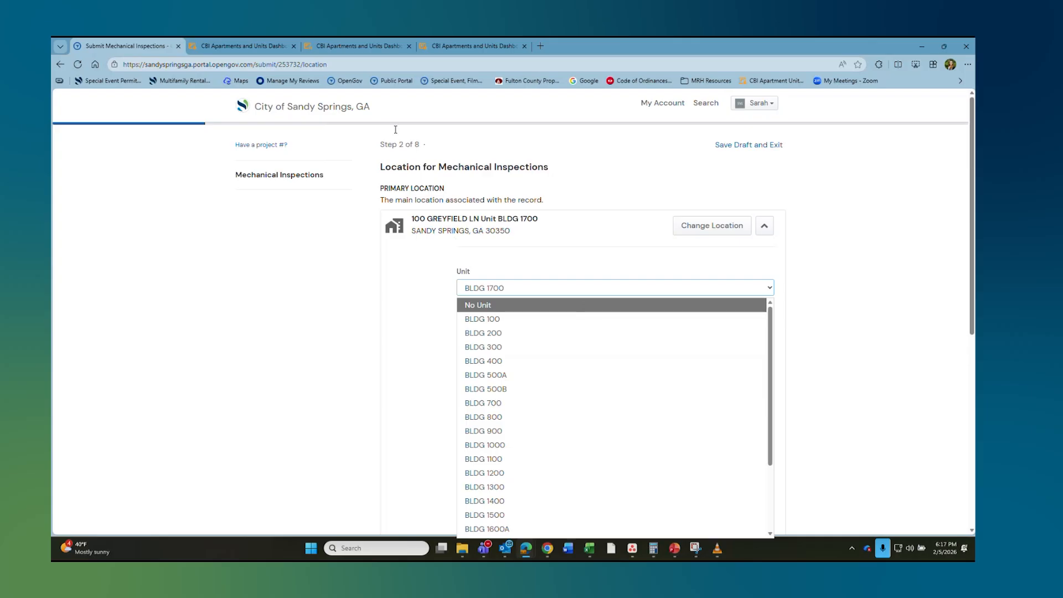
{"action": "left_click", "coordinate": [237, 46]}
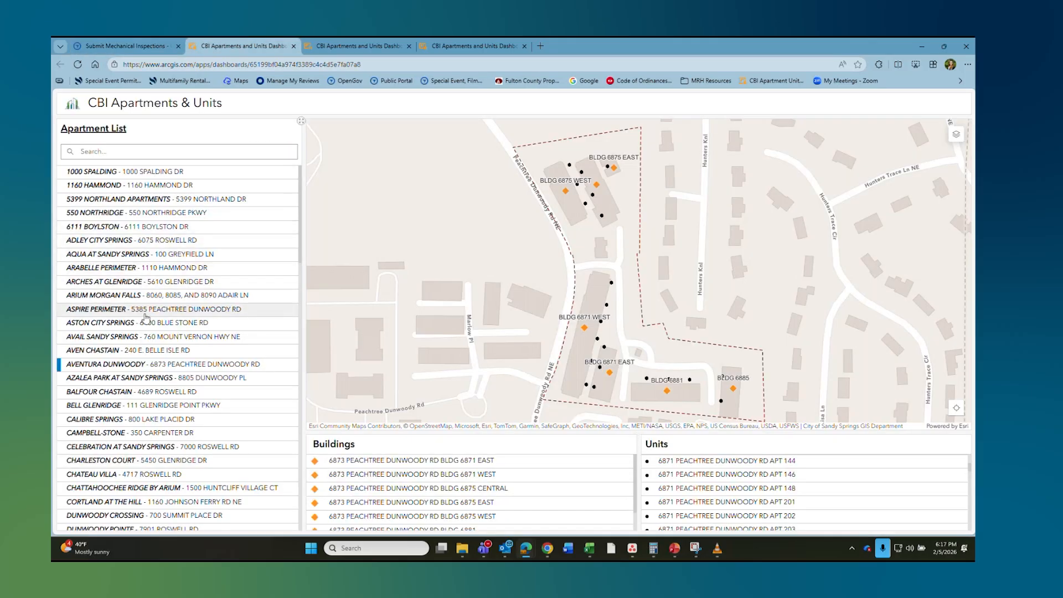
Step: Review AQUA AT SANDY SPRINGS' 100 Greyfield Ln buildings, glance at Arabelle and Glen Perimeter, then return
{"action": "left_click", "coordinate": [143, 252]}
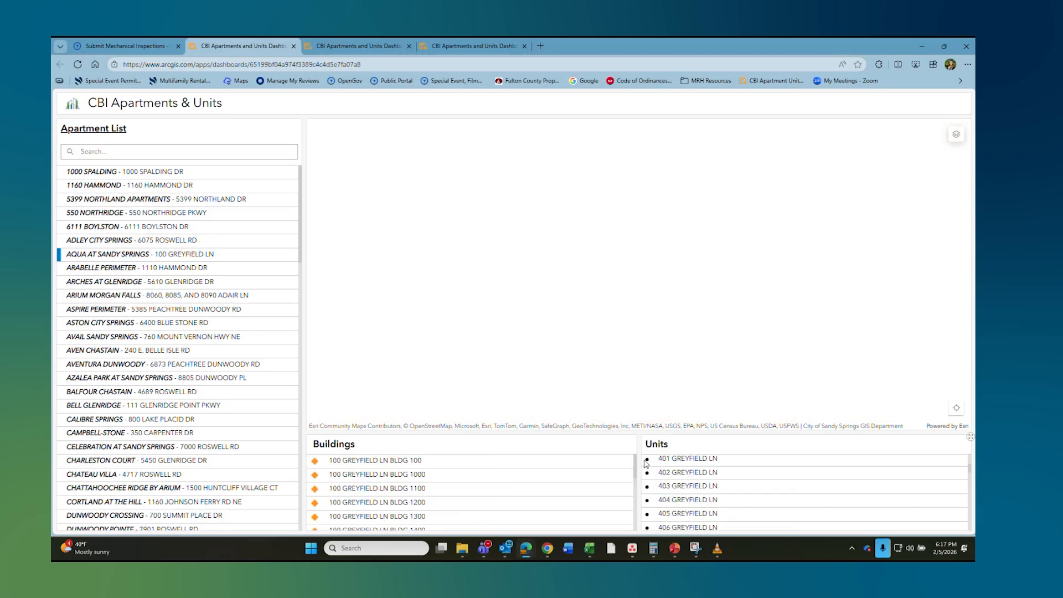
{"action": "scroll", "coordinate": [578, 482], "scroll_direction": "down", "scroll_amount": 3}
{"action": "scroll", "coordinate": [764, 498], "scroll_direction": "down", "scroll_amount": 15}
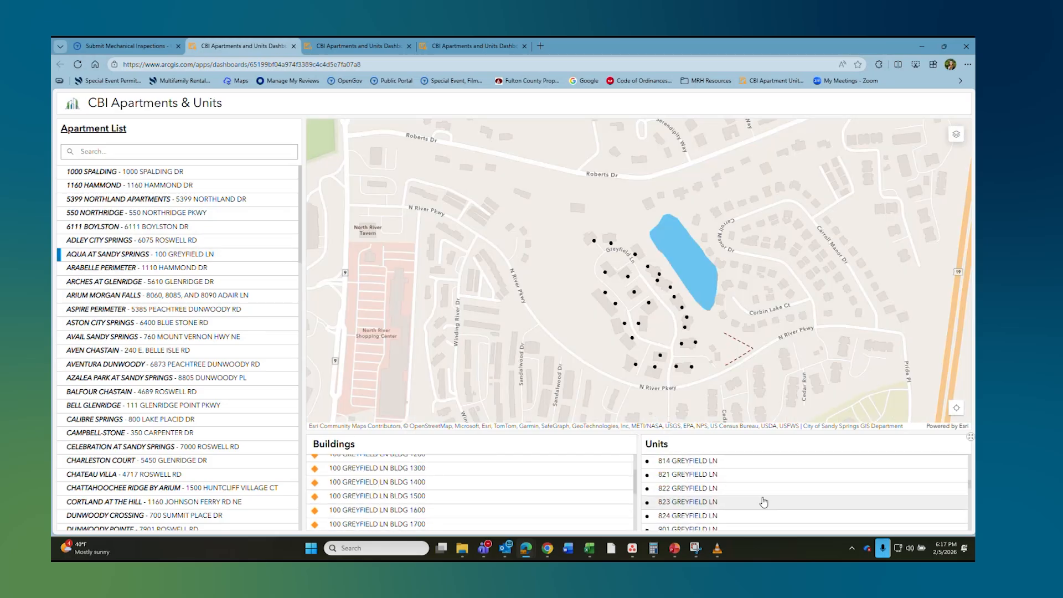
{"action": "left_click", "coordinate": [357, 46]}
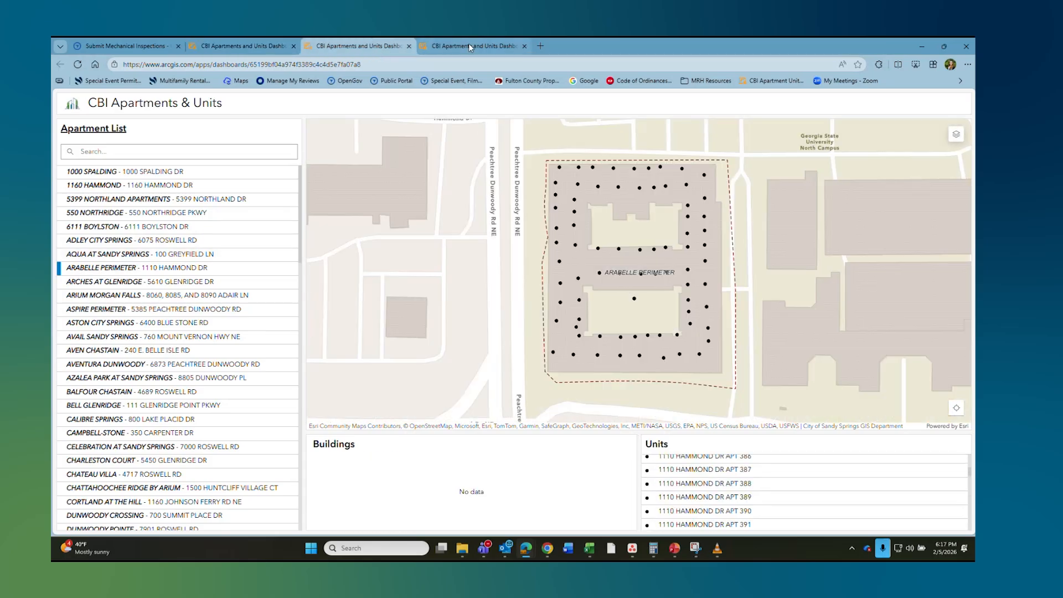
{"action": "left_click", "coordinate": [469, 44]}
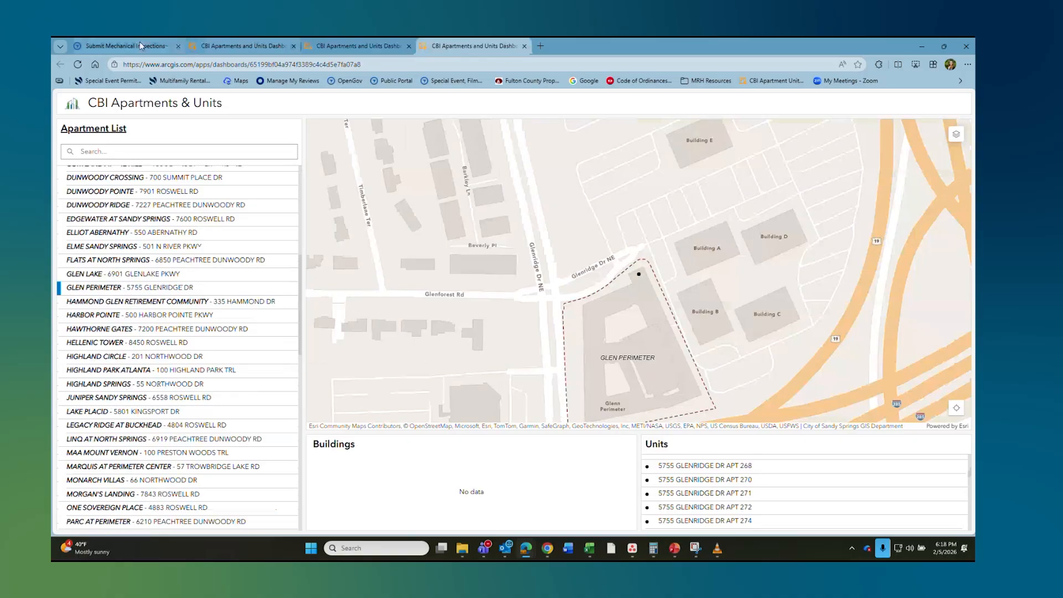
{"action": "left_click", "coordinate": [122, 46]}
{"action": "scroll", "coordinate": [656, 339], "scroll_direction": "down", "scroll_amount": 5}
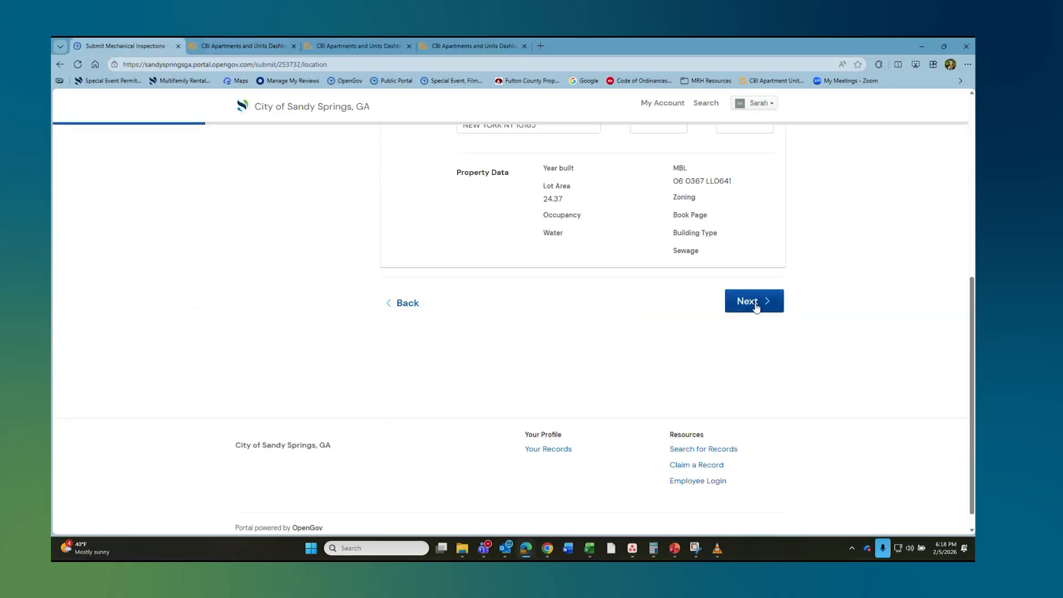
Step: Fill the inspector information from the registered contact found by name search
{"action": "left_click", "coordinate": [754, 302]}
{"action": "left_click", "coordinate": [410, 245]}
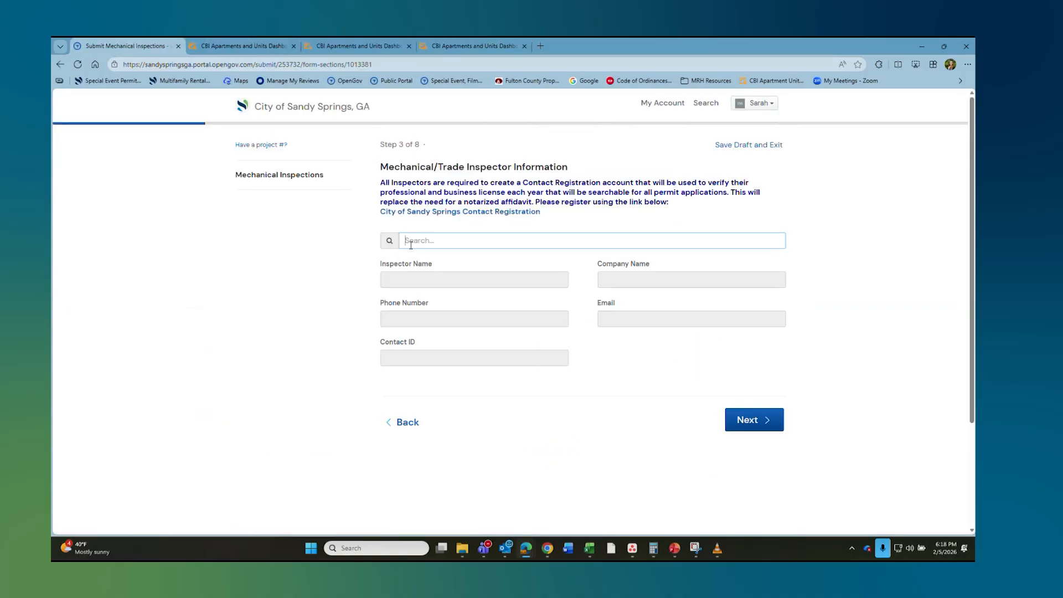
{"action": "type", "text": "sar"}
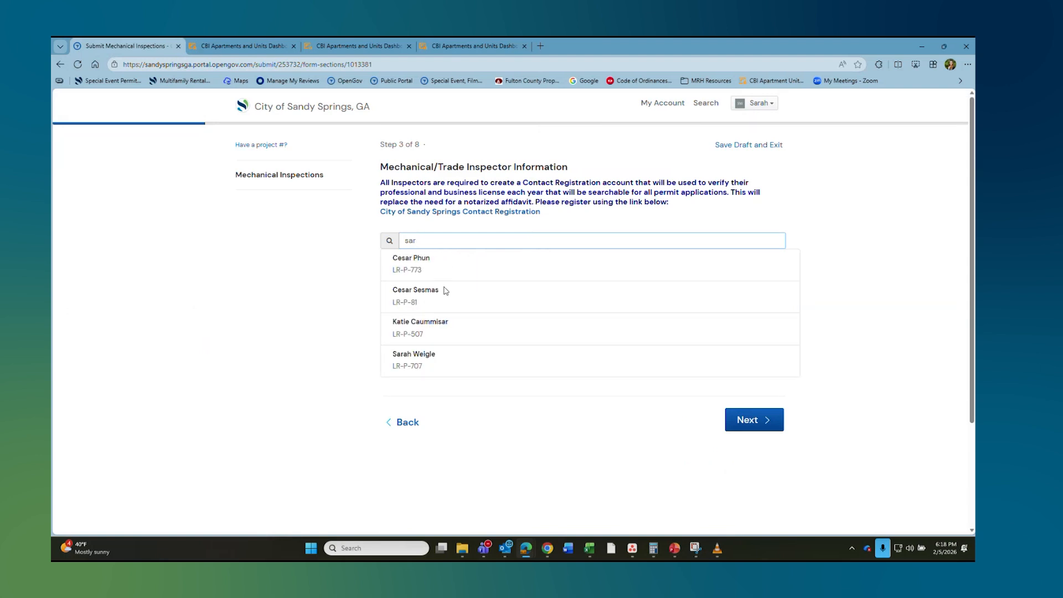
{"action": "left_click", "coordinate": [449, 361]}
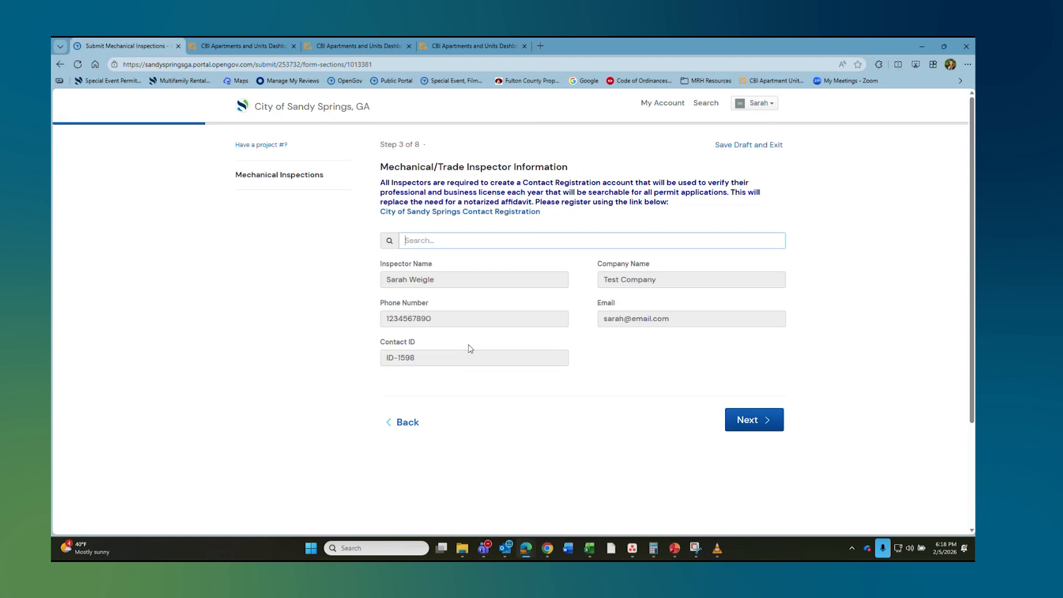
{"action": "scroll", "coordinate": [470, 348], "scroll_direction": "down", "scroll_amount": 1}
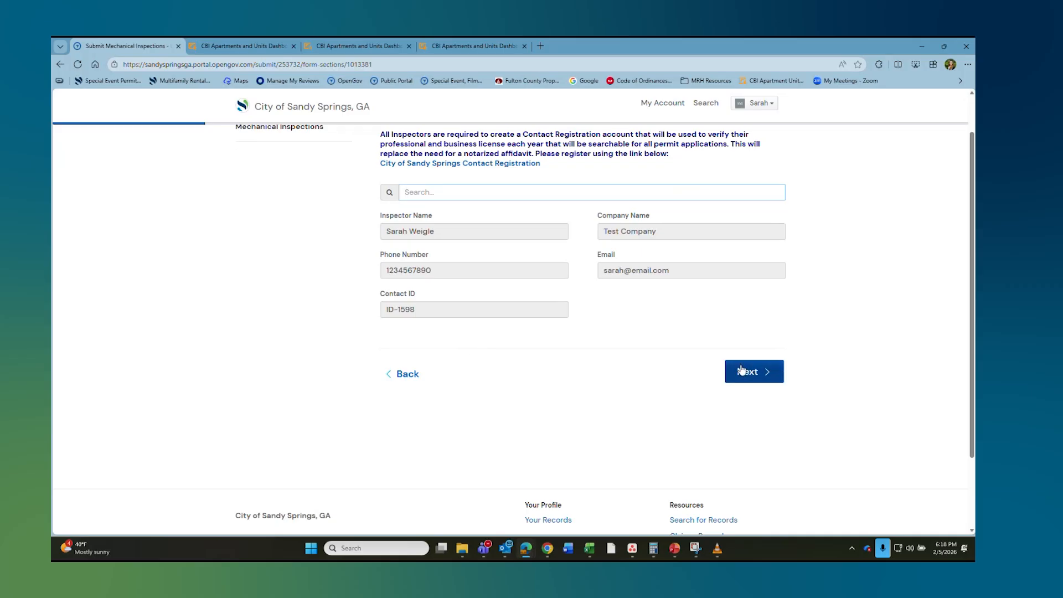
{"action": "left_click", "coordinate": [754, 374]}
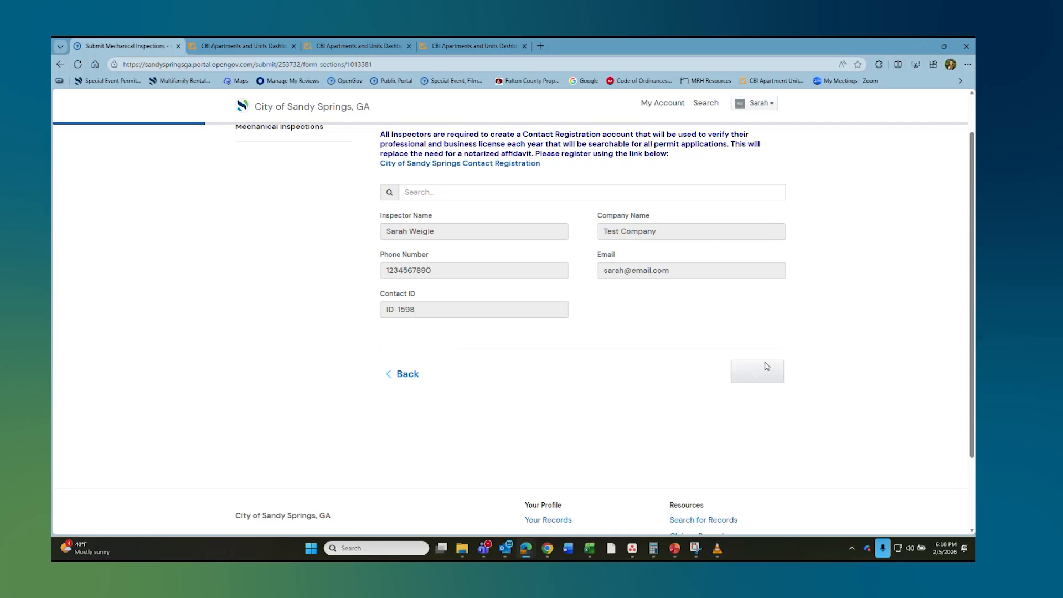
{"action": "left_click", "coordinate": [444, 215]}
{"action": "left_click", "coordinate": [438, 311]}
Step: Set inspection year 2026, building 7 and unit inspectable Yes, then continue to HVAC Unit Information
{"action": "left_click", "coordinate": [691, 211]}
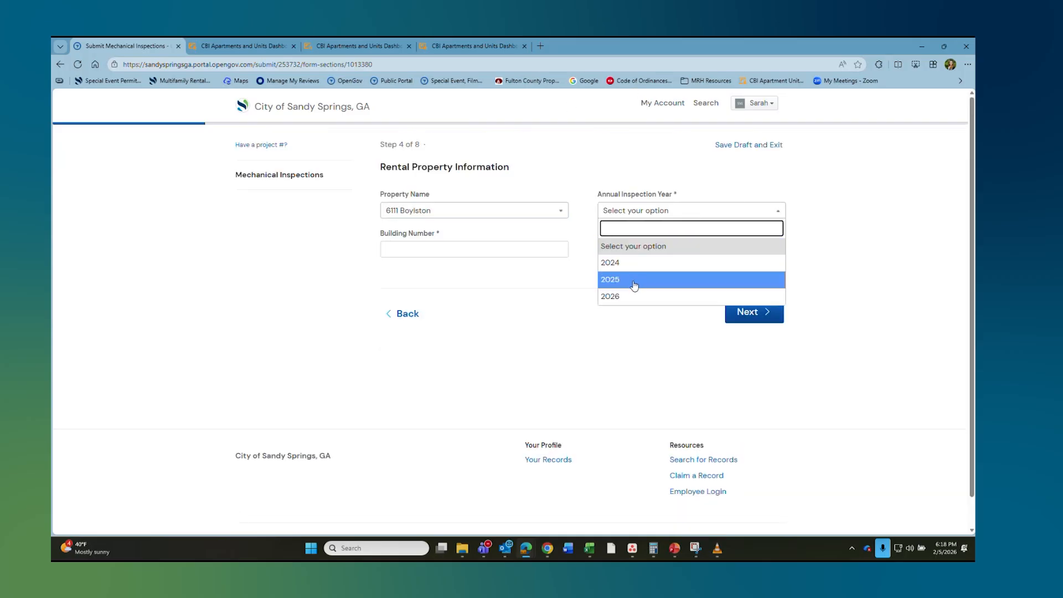
{"action": "left_click", "coordinate": [633, 296]}
{"action": "left_click", "coordinate": [488, 251]}
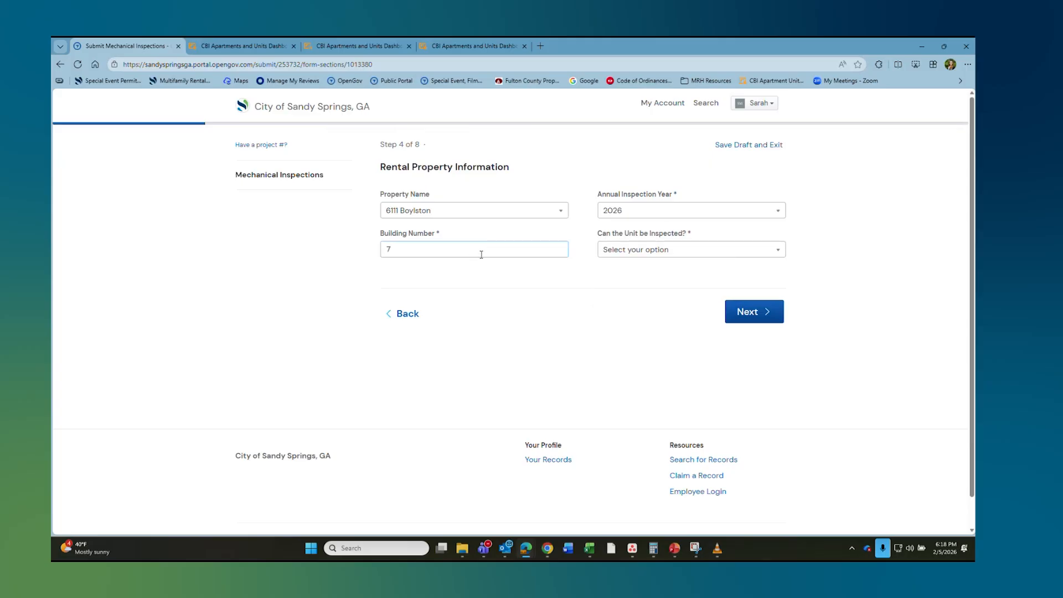
{"action": "left_click", "coordinate": [672, 252]}
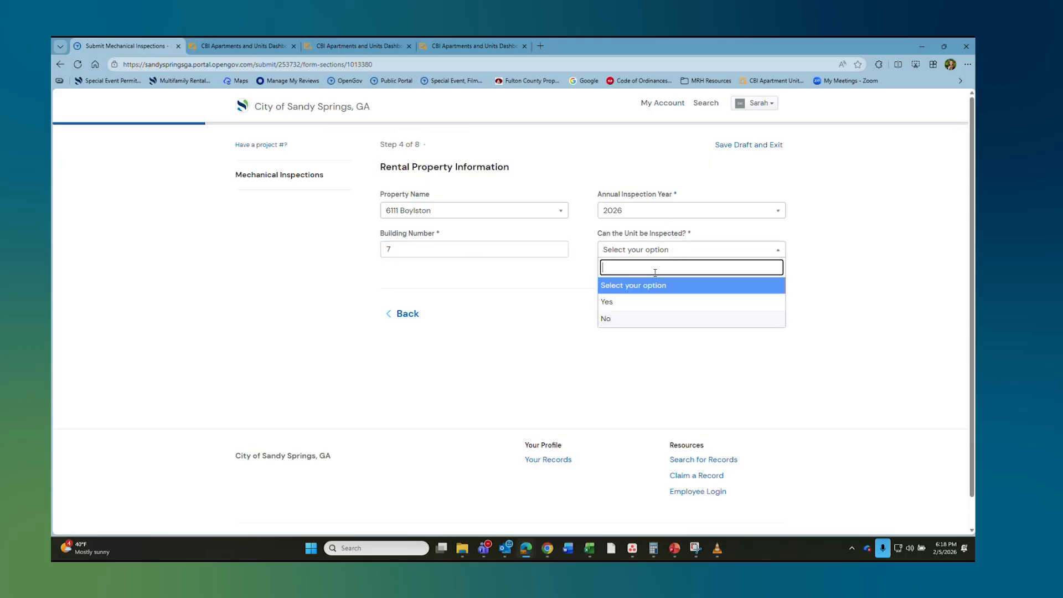
{"action": "left_click", "coordinate": [623, 319]}
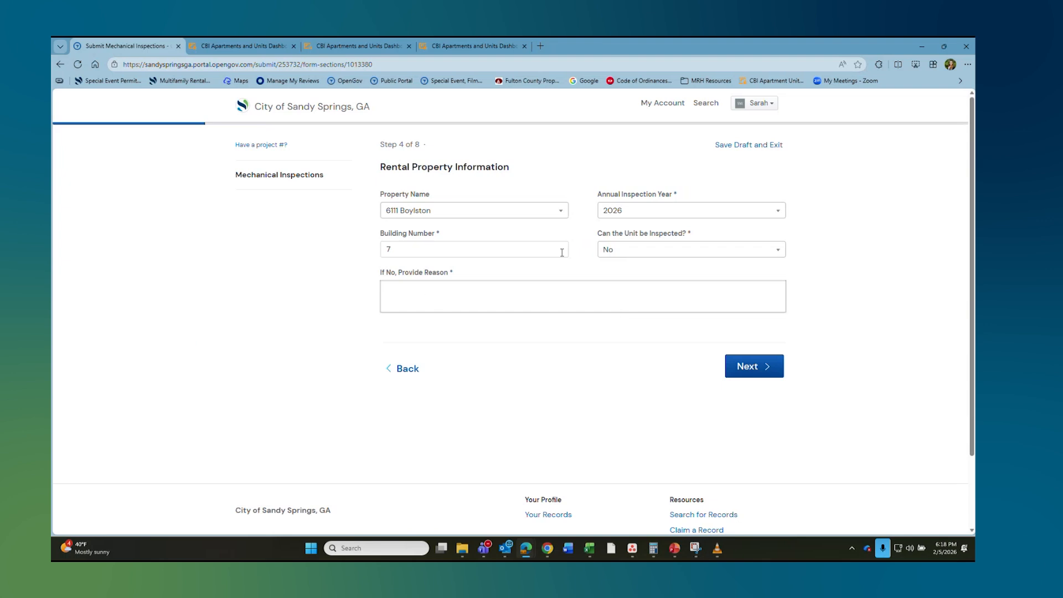
{"action": "left_click", "coordinate": [676, 250]}
{"action": "left_click", "coordinate": [622, 303]}
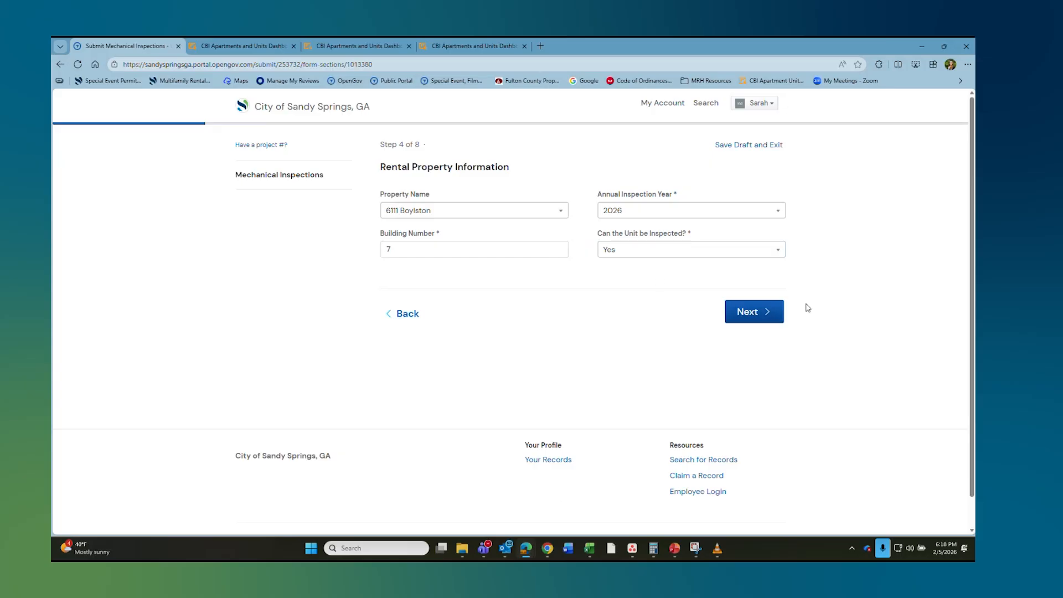
{"action": "left_click", "coordinate": [760, 310]}
{"action": "left_click", "coordinate": [428, 216]}
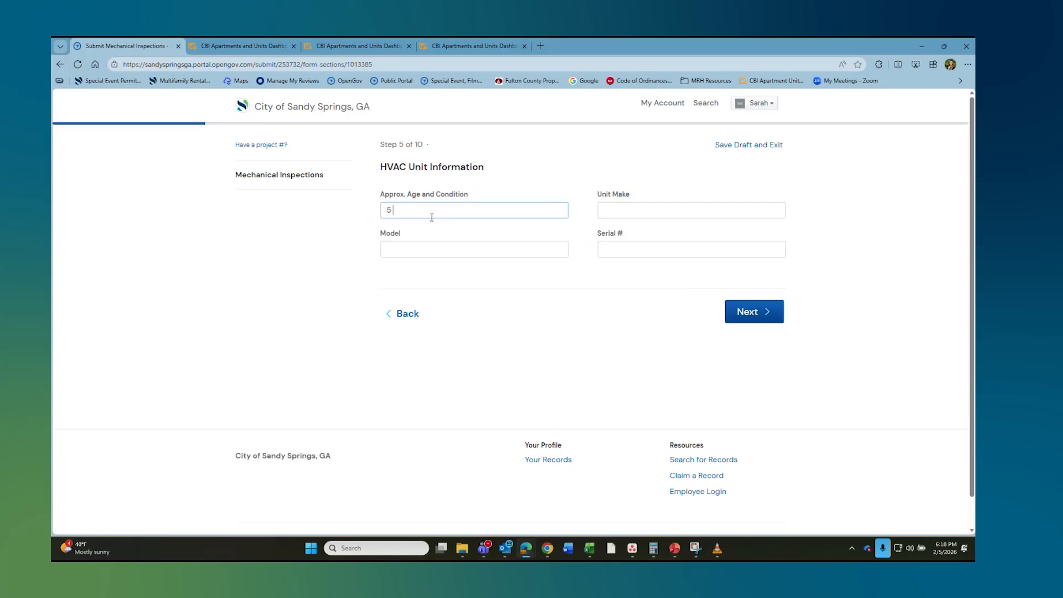
{"action": "type", "text": "5 year and in goog"}
{"action": "type", "text": " condition"}
{"action": "key", "text": "Tab"}
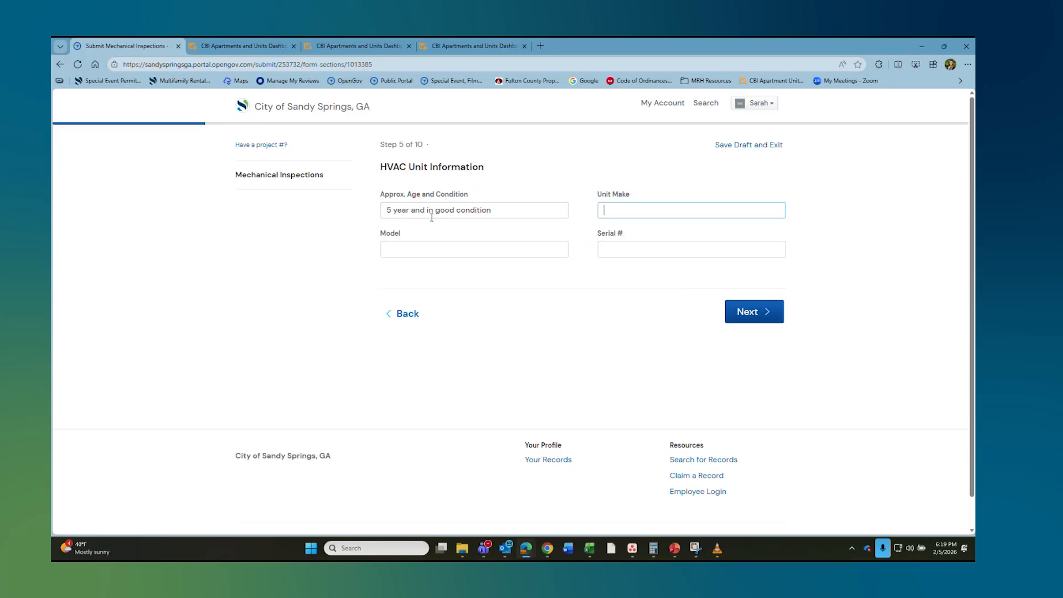
{"action": "type", "text": "123 M"}
{"action": "key", "text": "BackSpace"}
{"action": "type", "text": "H"}
{"action": "type", "text": "MA"}
{"action": "type", "text": "KE"}
{"action": "key", "text": "Tab"}
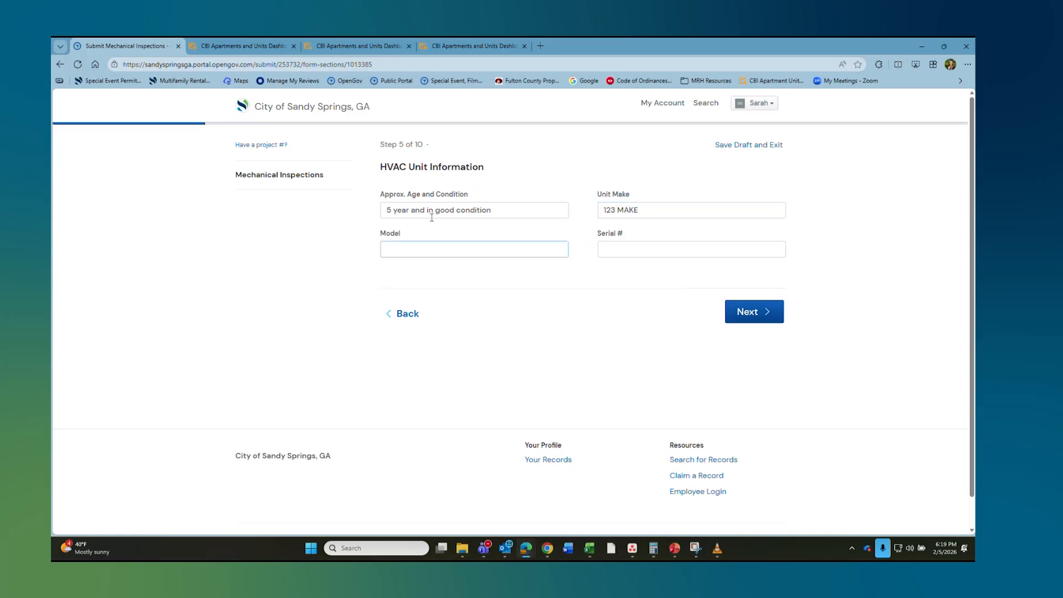
{"action": "type", "text": "ABC Model"}
{"action": "key", "text": "Tab"}
{"action": "type", "text": "70982739872"}
Step: Change the mechanical inspection status from Fail back to Pass and continue to Additional Comments
{"action": "left_click", "coordinate": [756, 312]}
{"action": "left_click", "coordinate": [422, 238]}
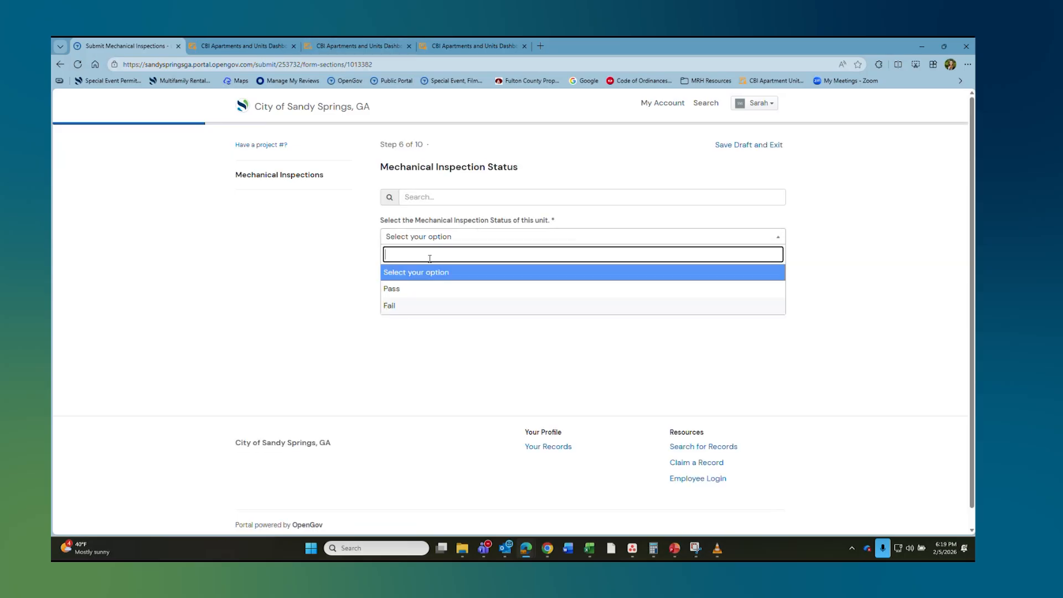
{"action": "left_click", "coordinate": [410, 307]}
{"action": "left_click", "coordinate": [409, 312]}
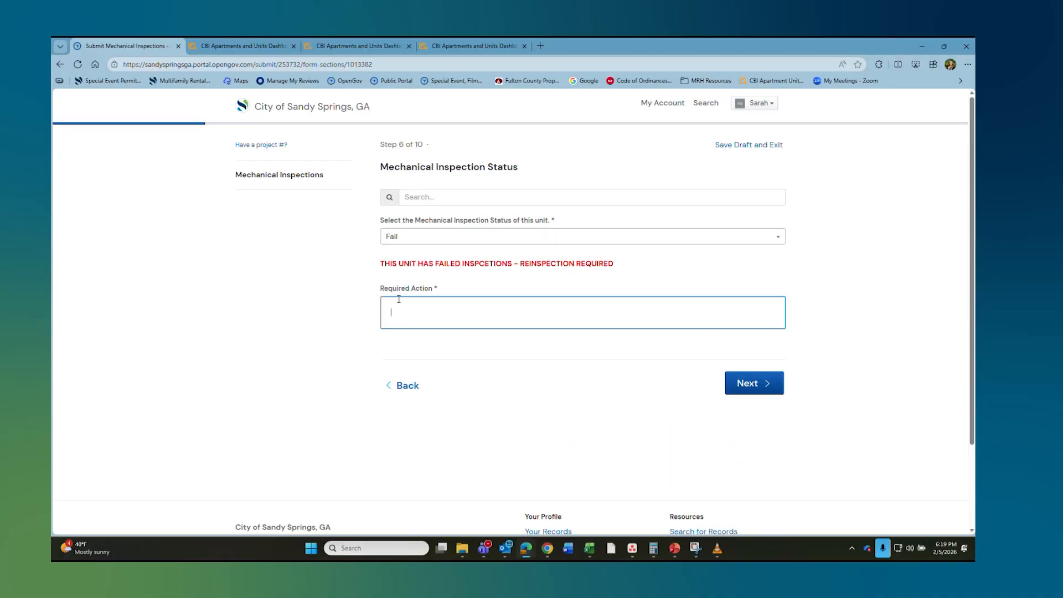
{"action": "left_click", "coordinate": [418, 239]}
{"action": "left_click", "coordinate": [407, 294]}
{"action": "left_click", "coordinate": [742, 332]}
{"action": "left_click", "coordinate": [452, 222]}
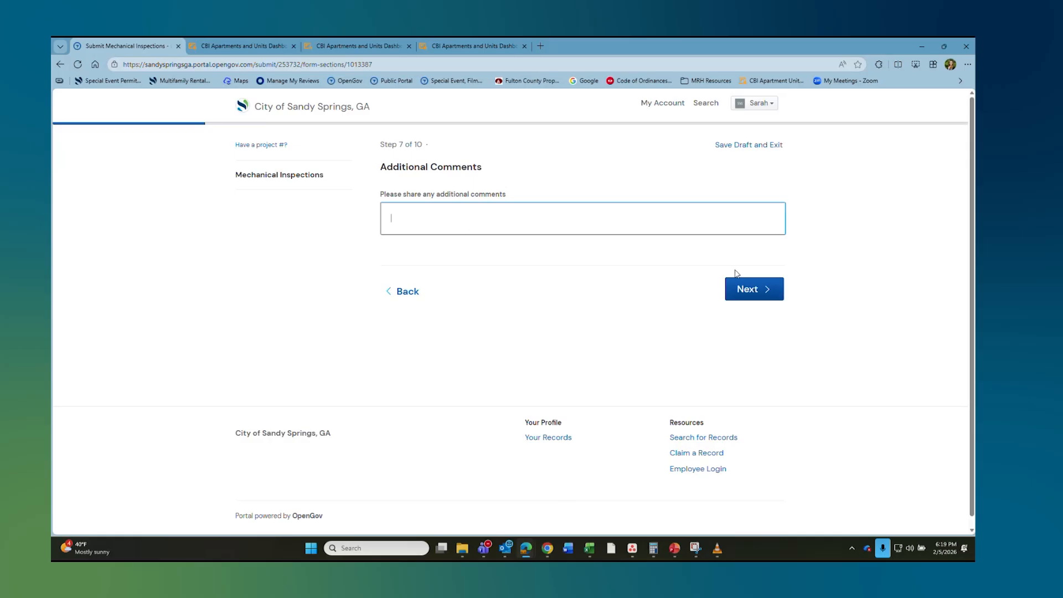
Step: Tick the Signature attestation, sign with the inspector's full legal name, and continue to Attachments
{"action": "left_click", "coordinate": [754, 287]}
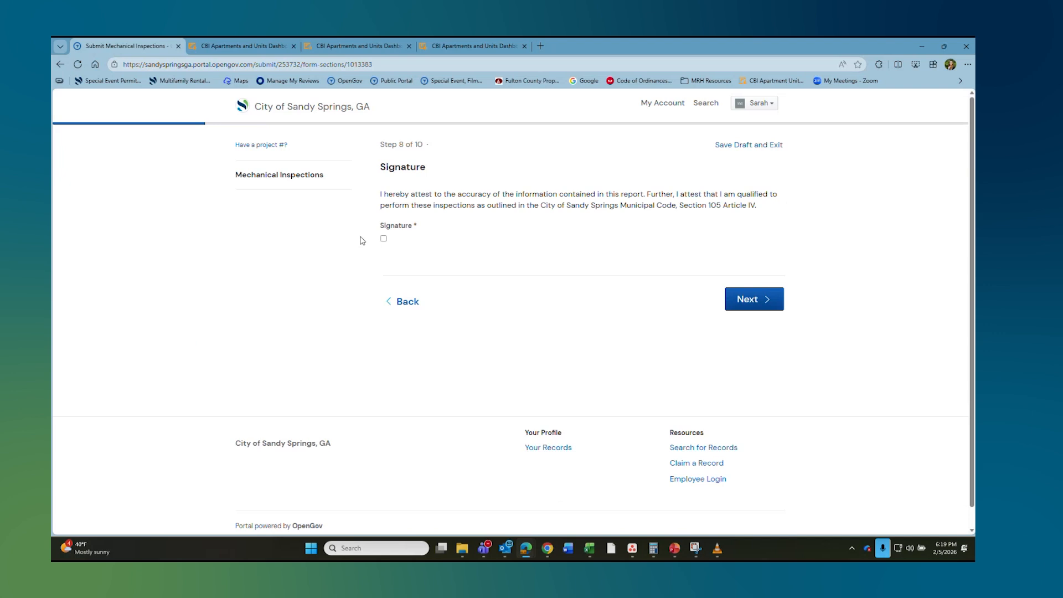
{"action": "double_click", "coordinate": [386, 238]}
{"action": "left_click", "coordinate": [384, 239]}
{"action": "left_click", "coordinate": [414, 184]}
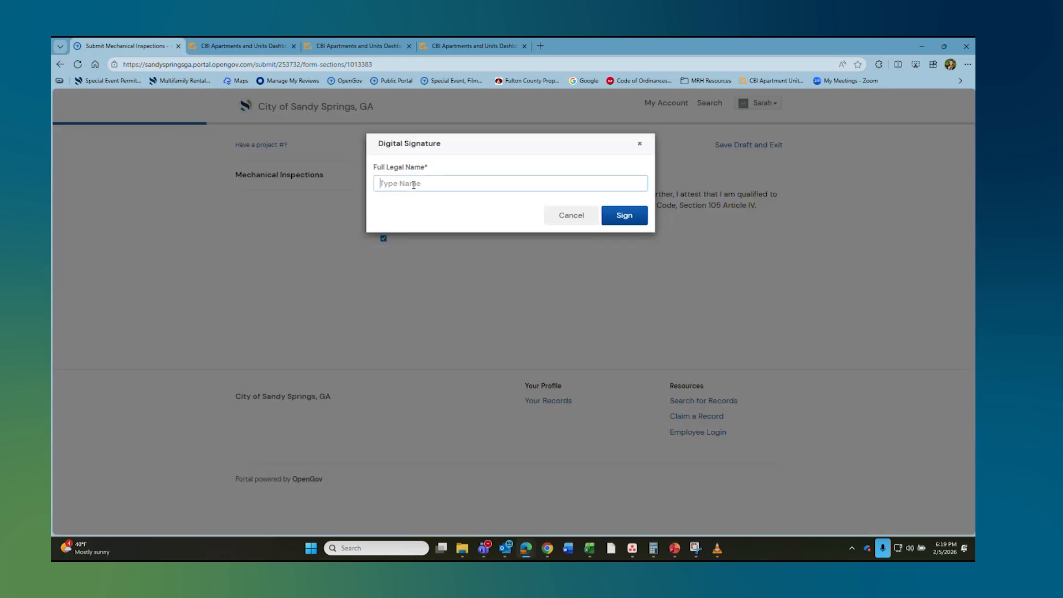
{"action": "left_click", "coordinate": [622, 216]}
{"action": "left_click", "coordinate": [750, 302]}
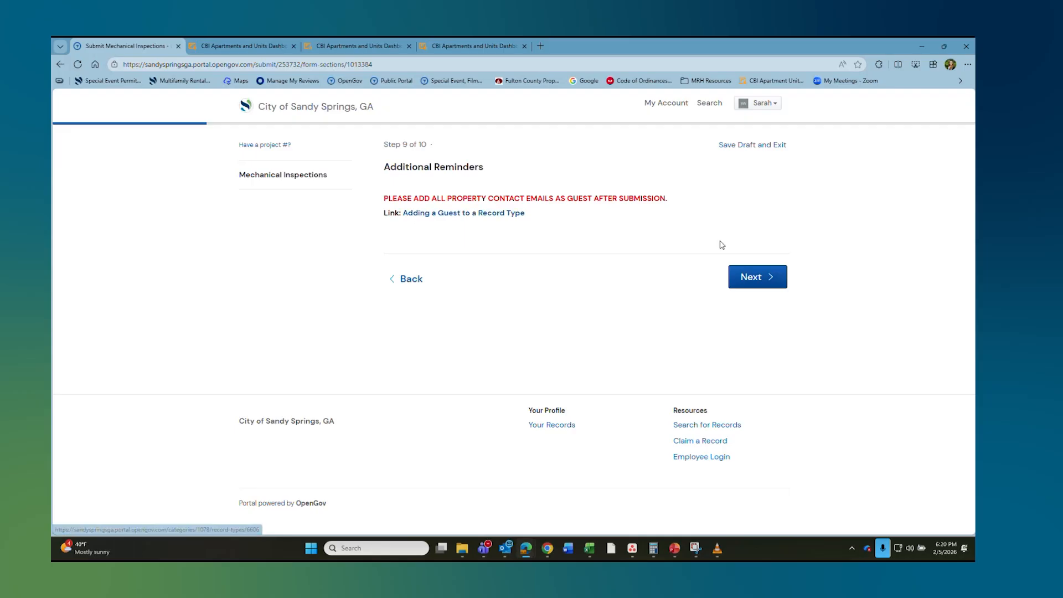
{"action": "left_click", "coordinate": [760, 277]}
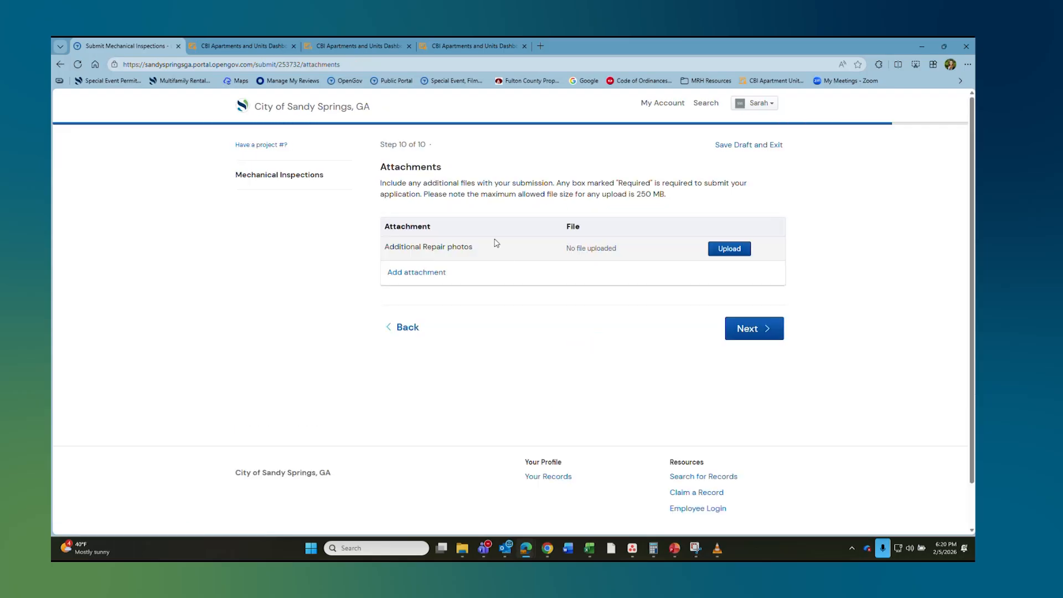
Step: Skip attachments, review the Confirm and Submit summary, then go to My Account
{"action": "left_click", "coordinate": [750, 330]}
{"action": "scroll", "coordinate": [727, 296], "scroll_direction": "down", "scroll_amount": 15}
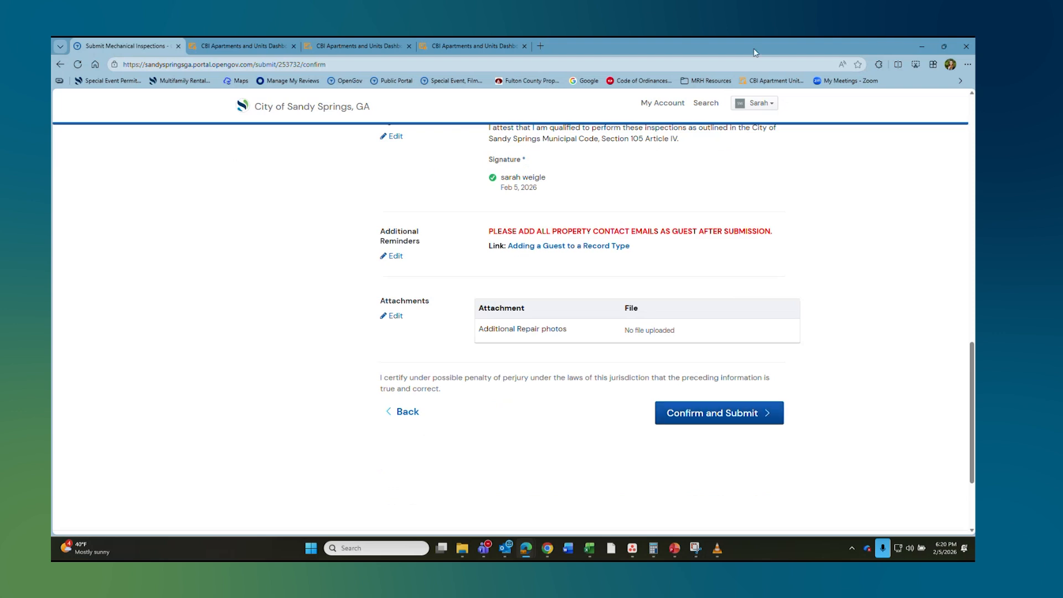
{"action": "left_click", "coordinate": [660, 105]}
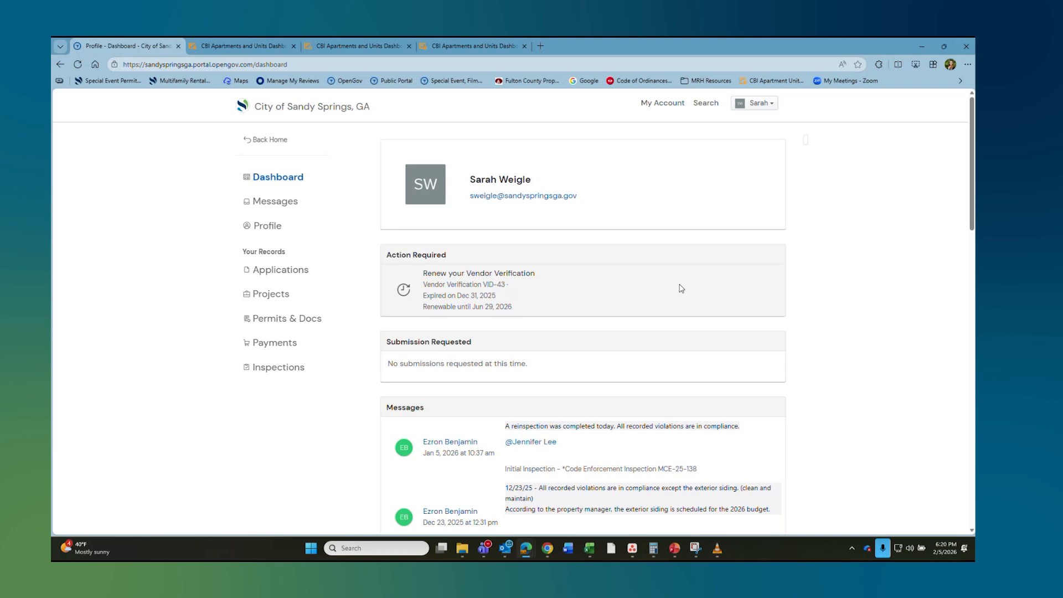
Step: Scroll the dashboard to the Applications section and open View All
{"action": "scroll", "coordinate": [537, 178], "scroll_direction": "down", "scroll_amount": 4}
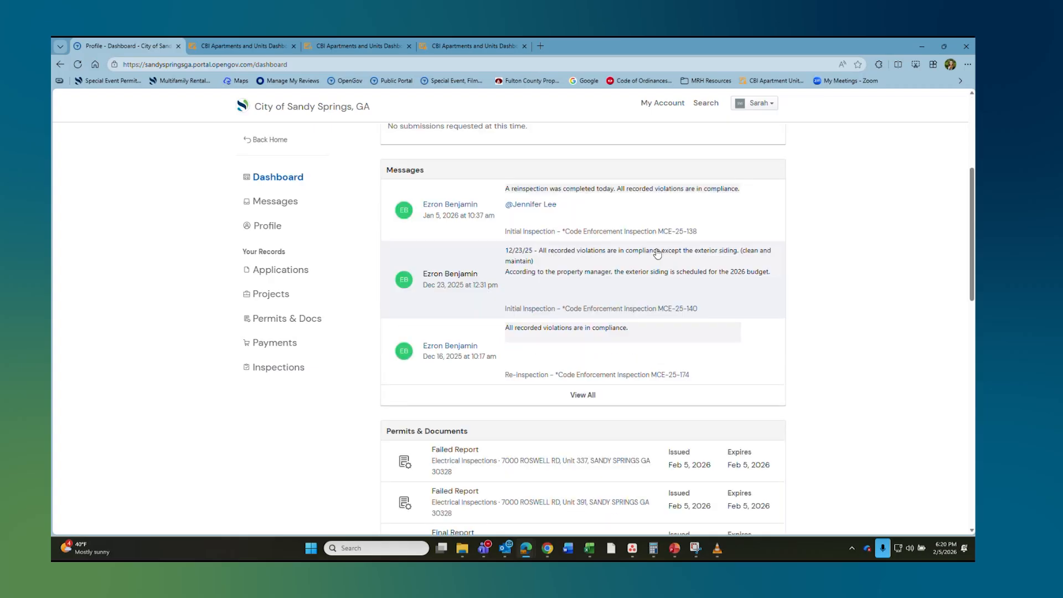
{"action": "scroll", "coordinate": [498, 260], "scroll_direction": "down", "scroll_amount": 1}
{"action": "scroll", "coordinate": [498, 242], "scroll_direction": "up", "scroll_amount": 1}
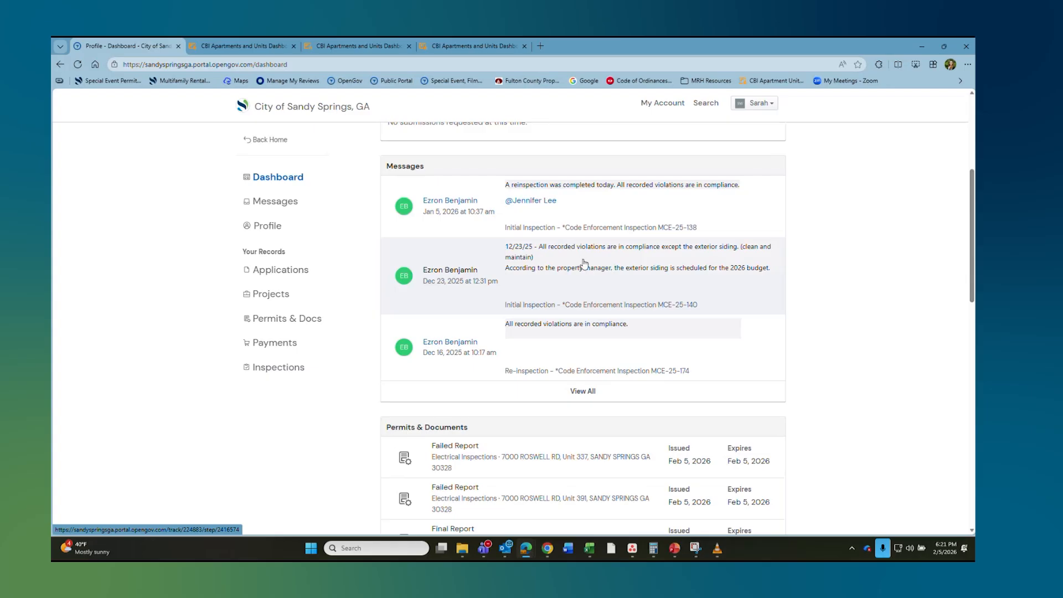
{"action": "scroll", "coordinate": [599, 279], "scroll_direction": "down", "scroll_amount": 2}
{"action": "scroll", "coordinate": [599, 280], "scroll_direction": "down", "scroll_amount": 2}
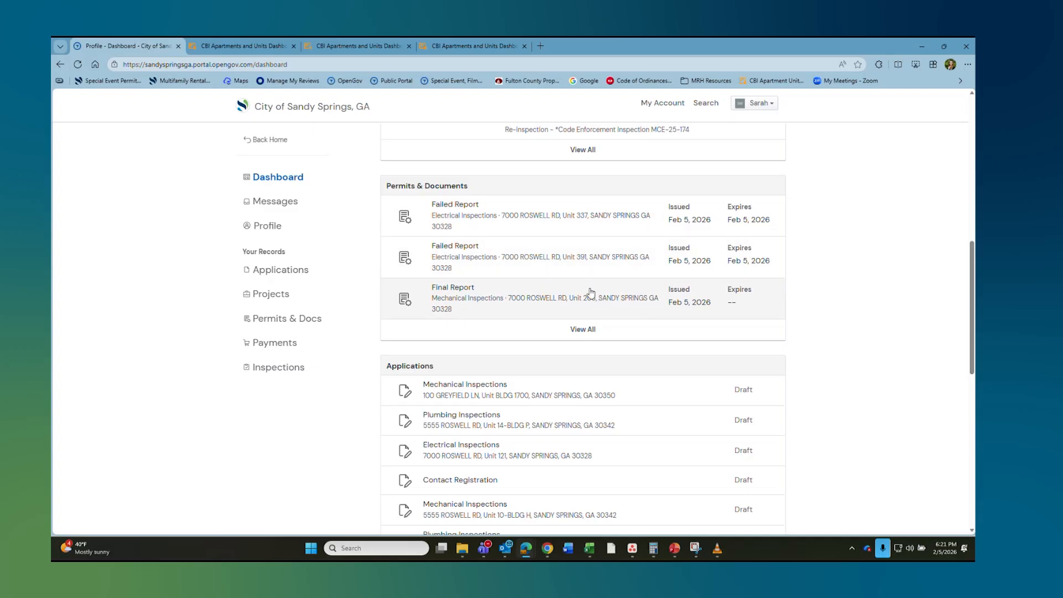
{"action": "scroll", "coordinate": [588, 288], "scroll_direction": "down", "scroll_amount": 4}
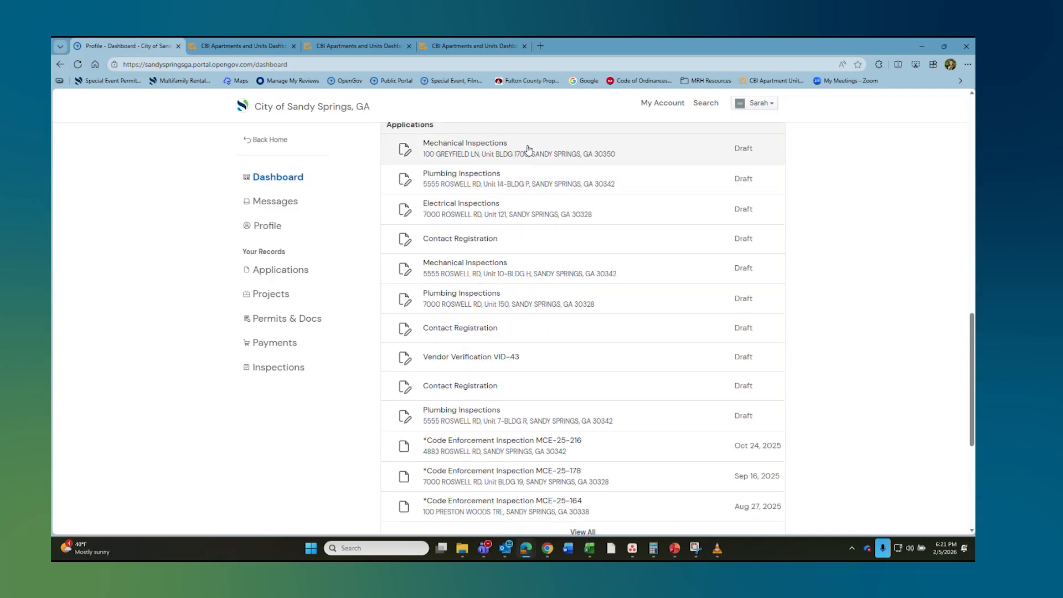
{"action": "scroll", "coordinate": [558, 321], "scroll_direction": "down", "scroll_amount": 4}
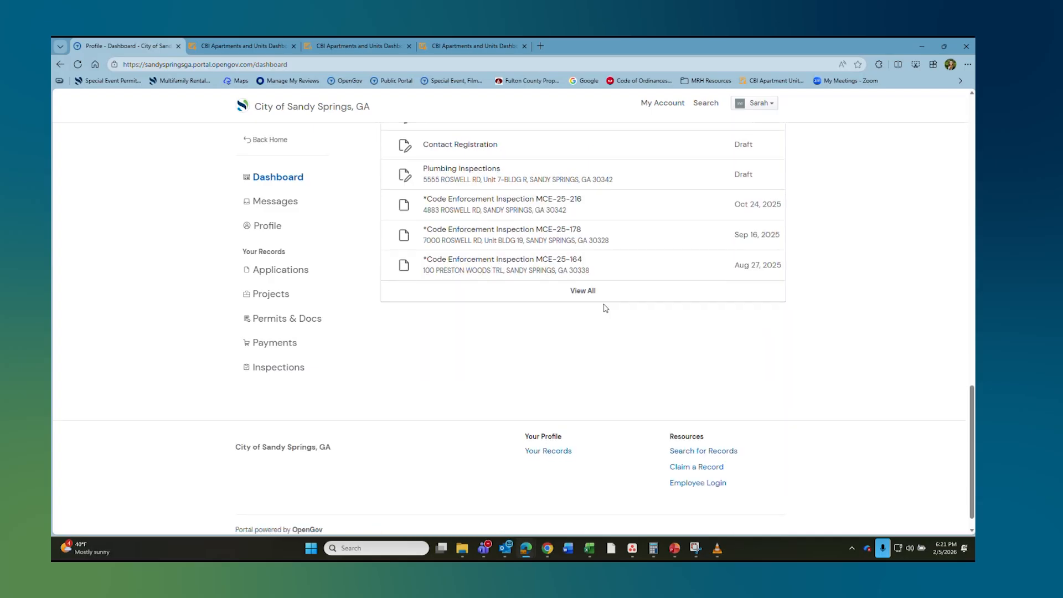
{"action": "left_click", "coordinate": [584, 286]}
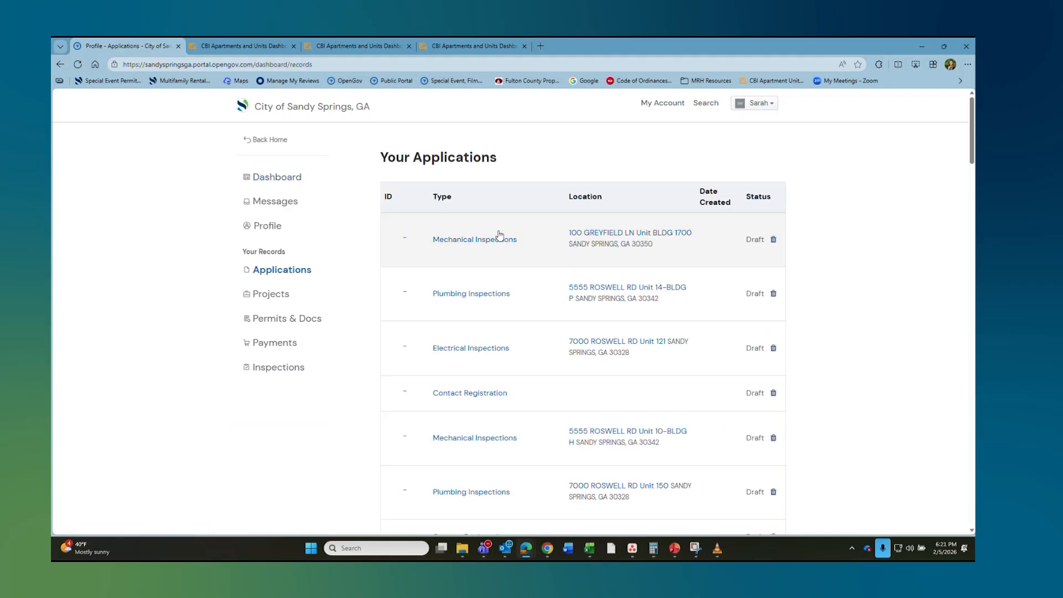
{"action": "scroll", "coordinate": [501, 266], "scroll_direction": "down", "scroll_amount": 5}
{"action": "scroll", "coordinate": [495, 280], "scroll_direction": "down", "scroll_amount": 10}
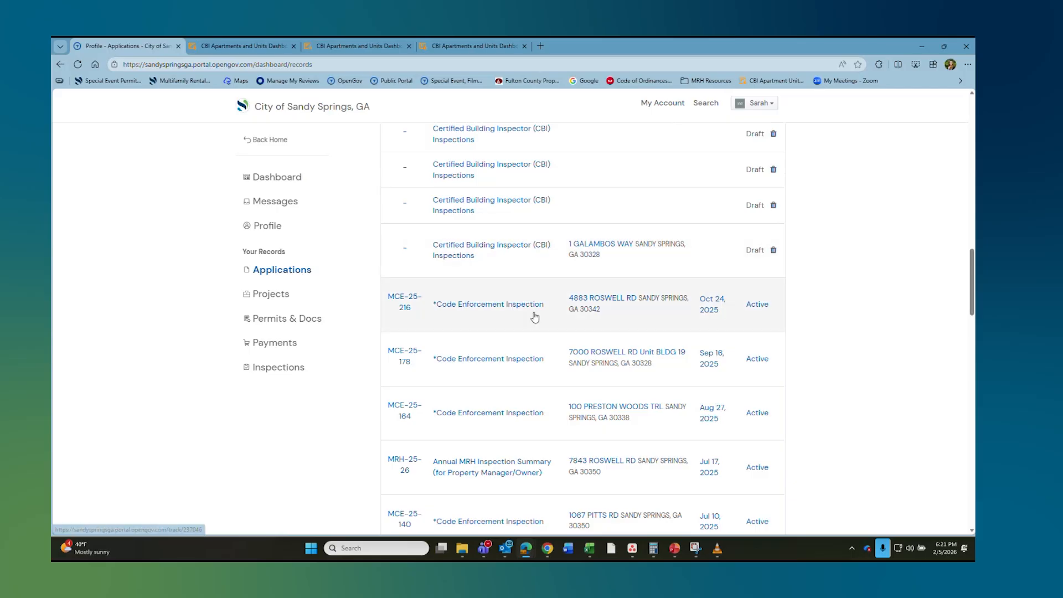
{"action": "scroll", "coordinate": [551, 301], "scroll_direction": "down", "scroll_amount": 1}
{"action": "scroll", "coordinate": [548, 304], "scroll_direction": "down", "scroll_amount": 10}
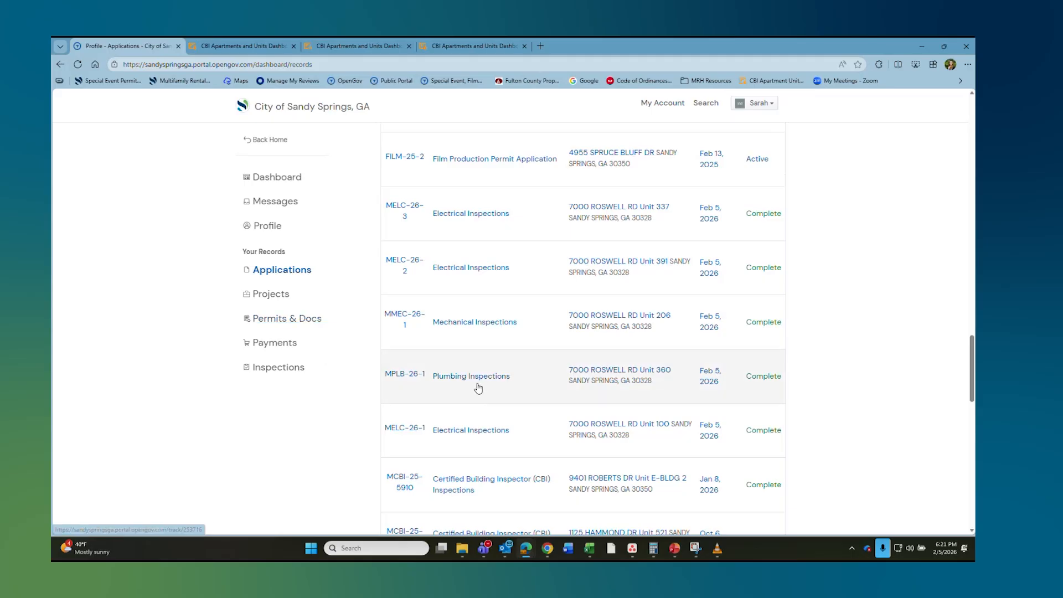
Step: Open record MMEC-26-1 and review its submission, Attachments and Guests (0) sections
{"action": "left_click", "coordinate": [473, 323]}
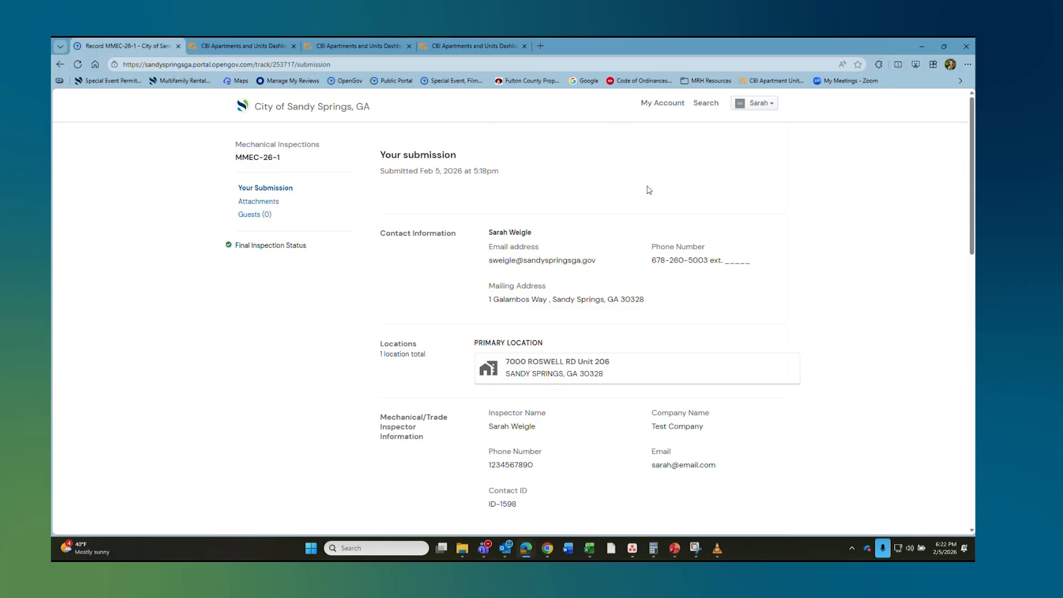
{"action": "scroll", "coordinate": [563, 224], "scroll_direction": "down", "scroll_amount": 3}
{"action": "scroll", "coordinate": [561, 232], "scroll_direction": "down", "scroll_amount": 12}
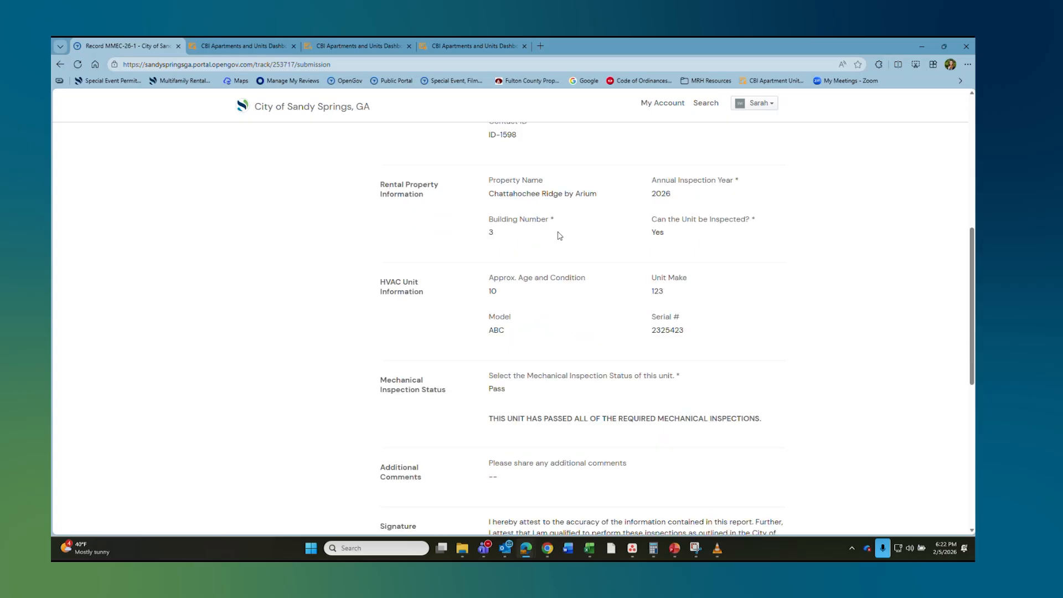
{"action": "scroll", "coordinate": [559, 243], "scroll_direction": "up", "scroll_amount": 4}
{"action": "scroll", "coordinate": [559, 244], "scroll_direction": "up", "scroll_amount": 15}
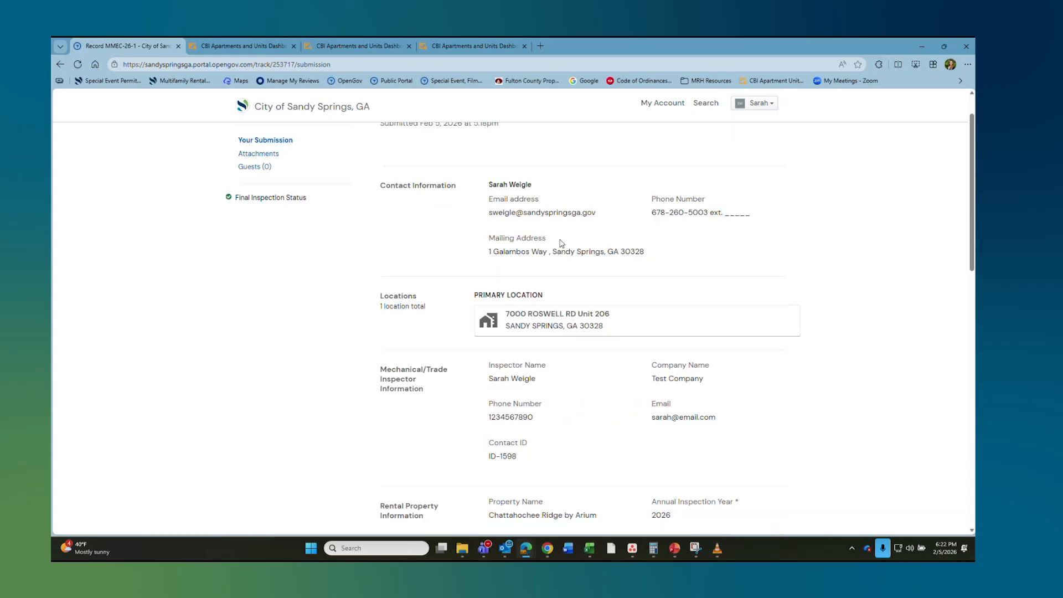
{"action": "left_click", "coordinate": [258, 201]}
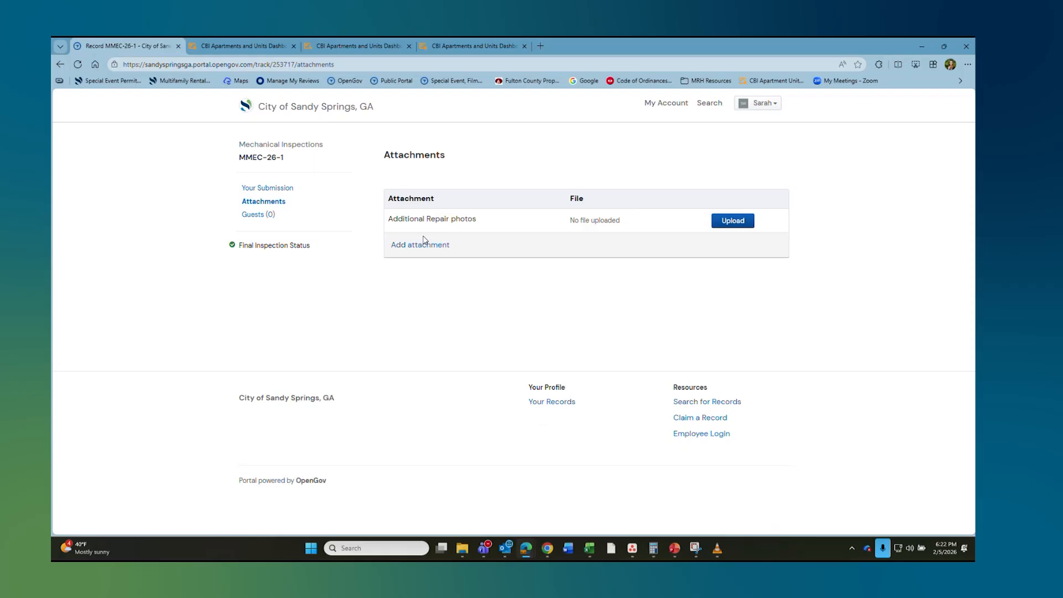
{"action": "left_click", "coordinate": [266, 214]}
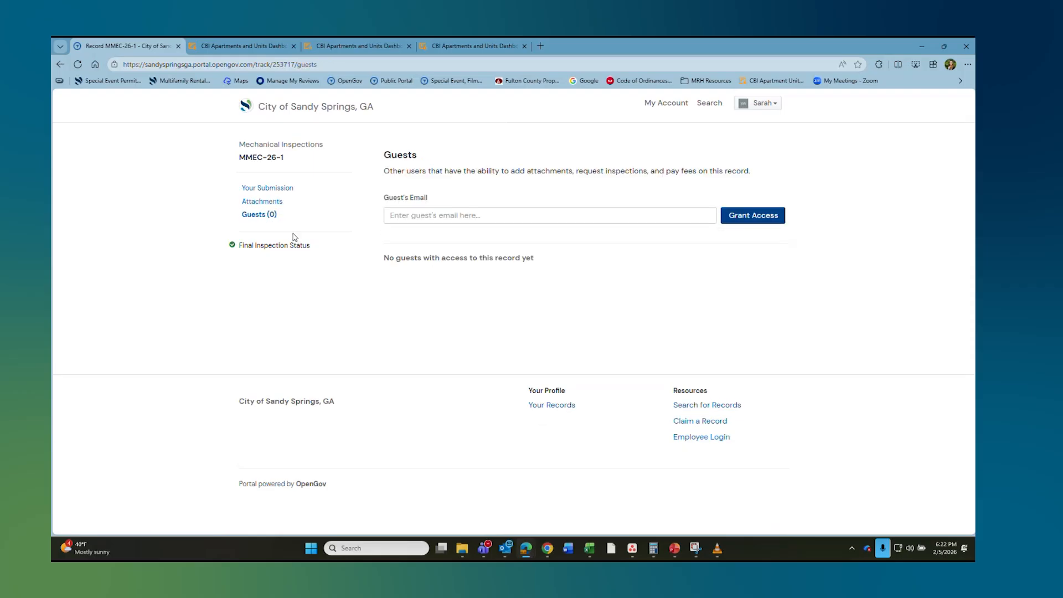
Step: Enter a guest's e-mail address in the Guest's Email field
{"action": "left_click", "coordinate": [419, 218]}
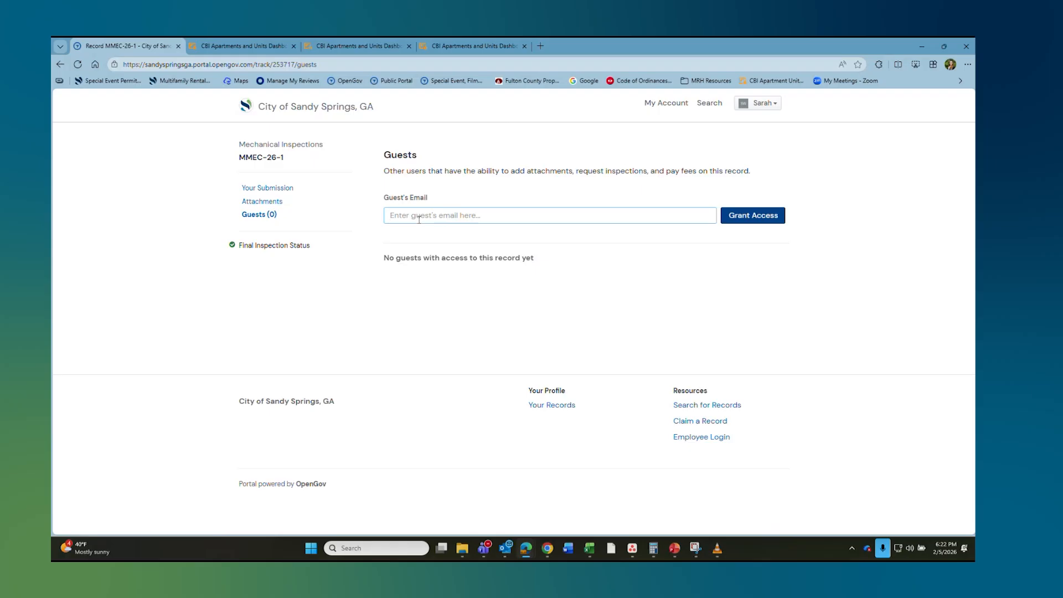
{"action": "type", "text": "sar"}
{"action": "key", "text": "BackSpace"}
{"action": "key", "text": "BackSpace"}
Step: Open the MMEC-26-1 Final Inspection Status report via Print Document, cancel printing, and return
{"action": "left_click", "coordinate": [283, 246]}
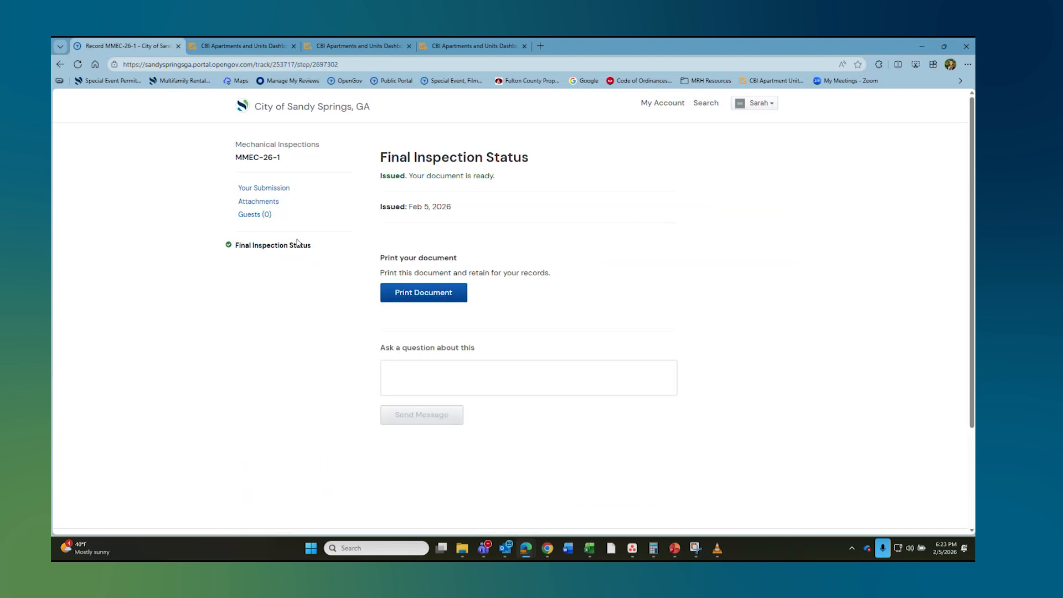
{"action": "left_click", "coordinate": [410, 295]}
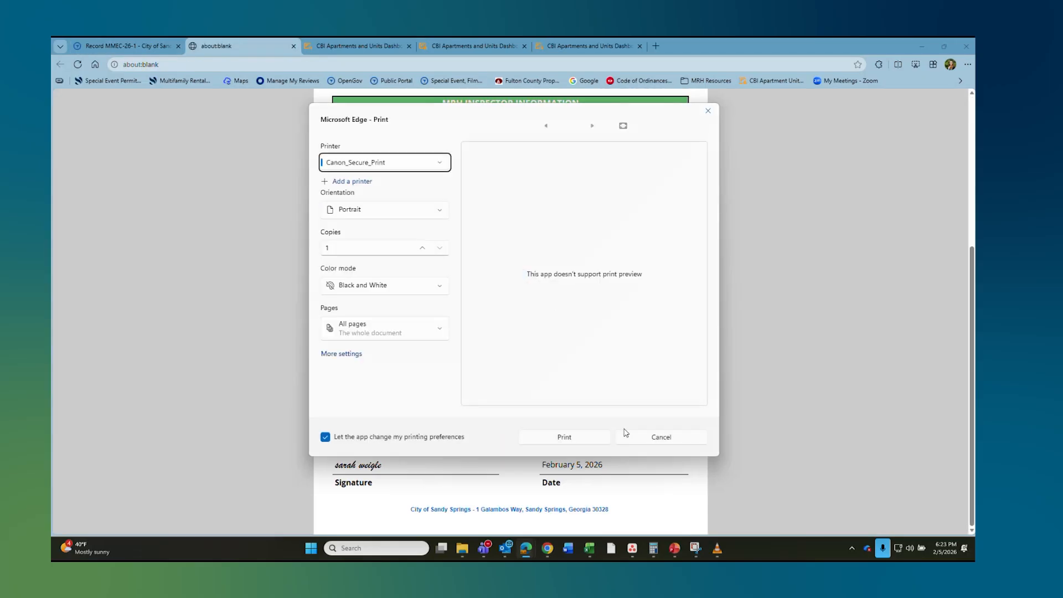
{"action": "left_click", "coordinate": [655, 437]}
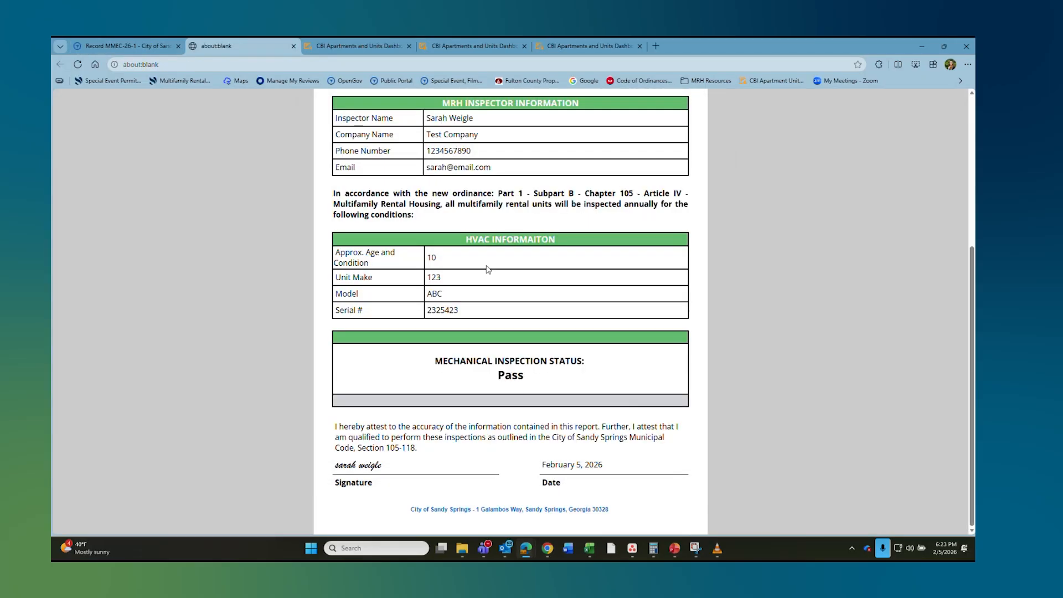
{"action": "scroll", "coordinate": [488, 269], "scroll_direction": "up", "scroll_amount": 5}
{"action": "left_click", "coordinate": [150, 46]}
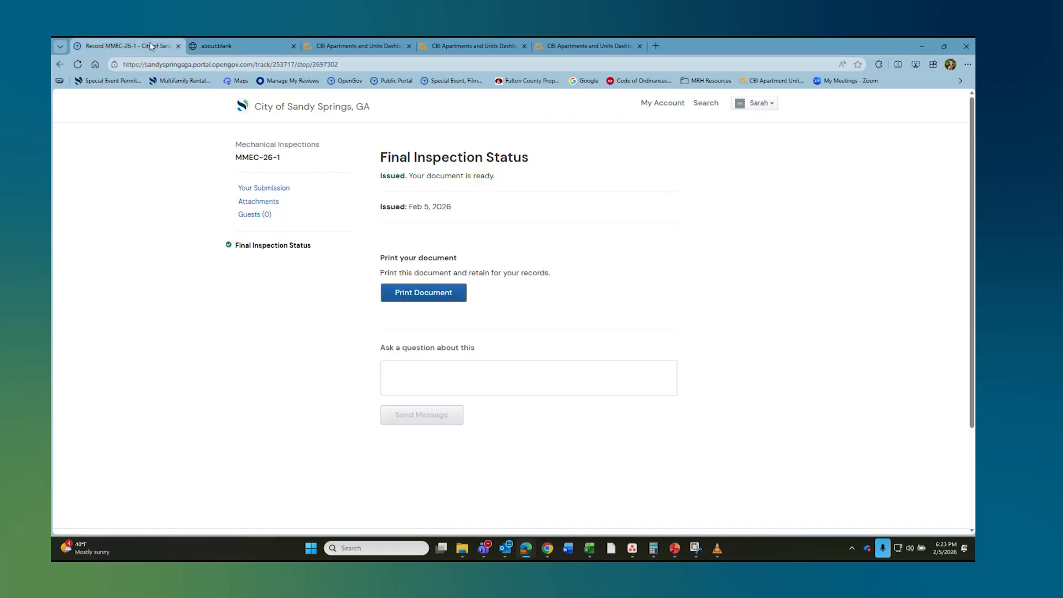
Step: Type 'hey' into the Ask a question box about the document
{"action": "left_click", "coordinate": [400, 373]}
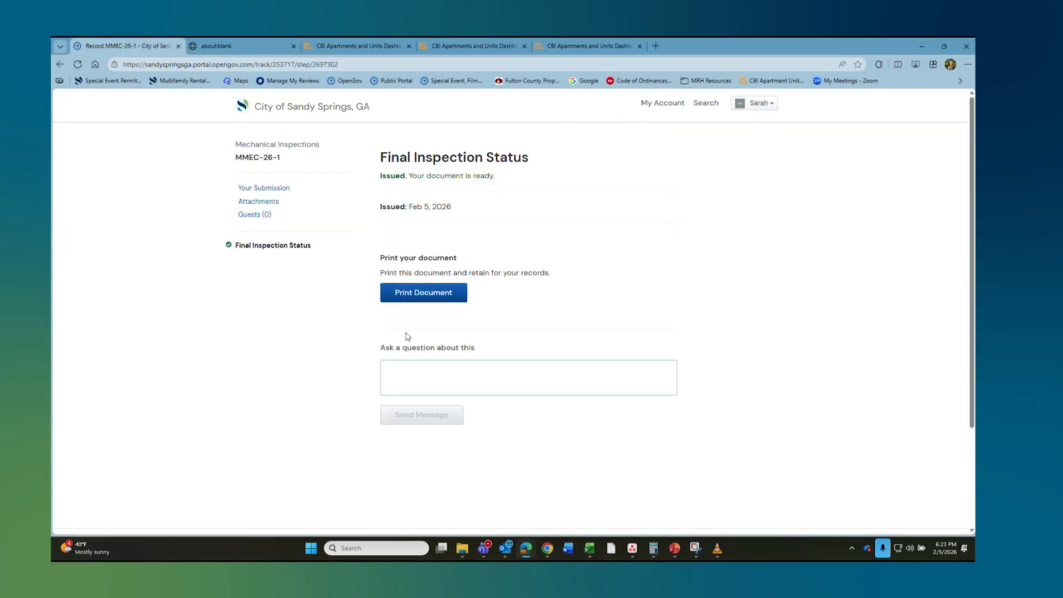
{"action": "type", "text": "hey"}
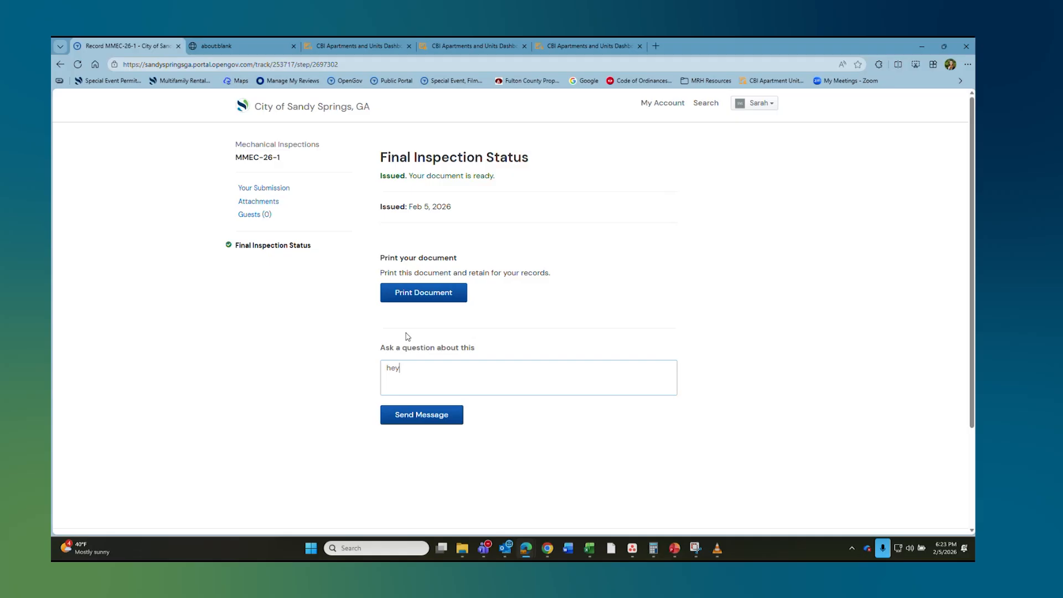
{"action": "left_click", "coordinate": [654, 108]}
Step: From Permits & Documents, open the MELC-26-3 failed electrical report and cancel printing
{"action": "left_click", "coordinate": [282, 319]}
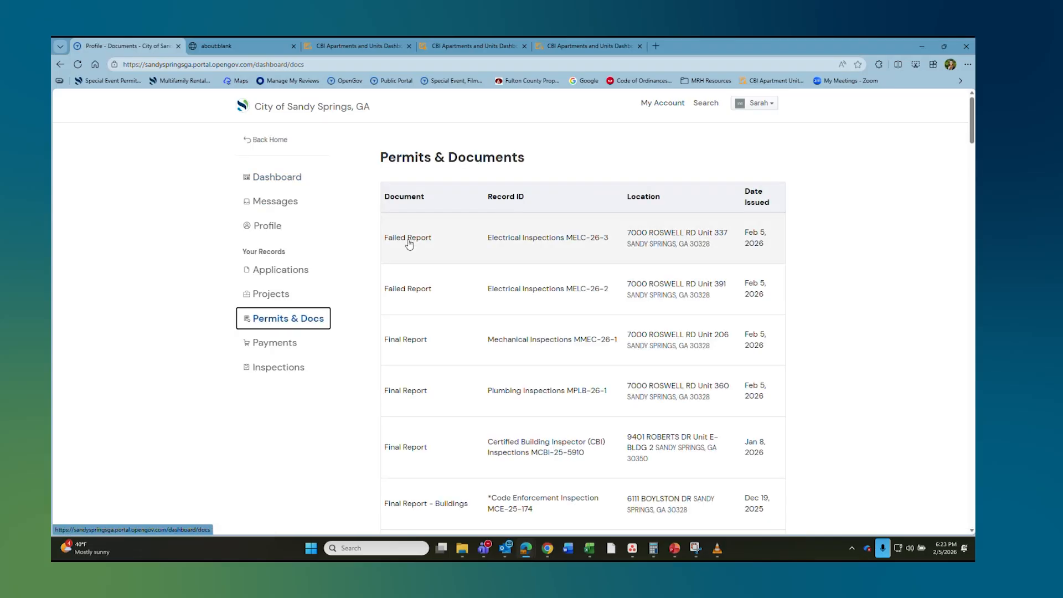
{"action": "left_click", "coordinate": [531, 240]}
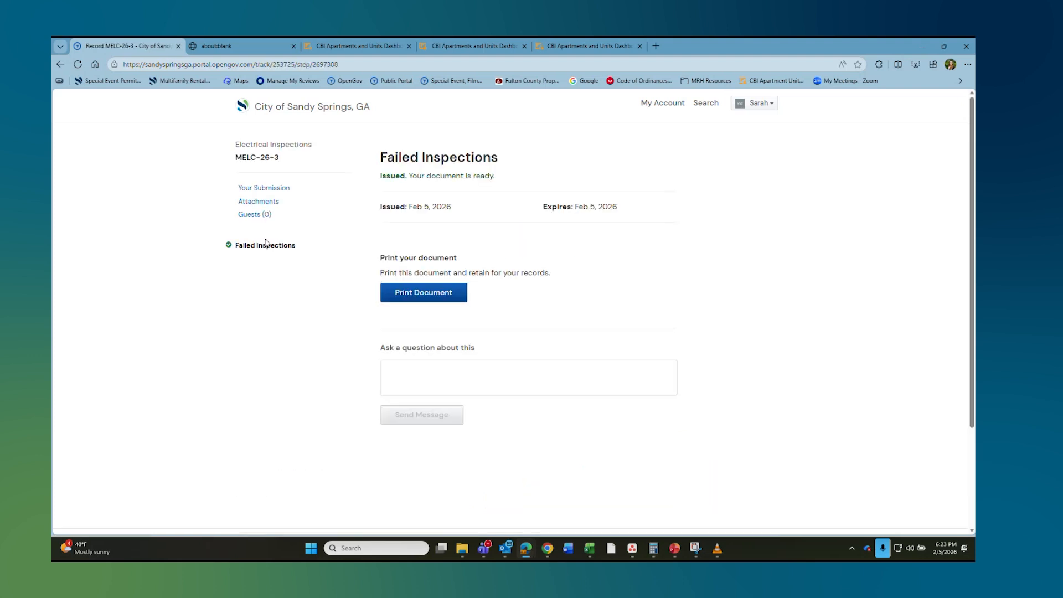
{"action": "left_click", "coordinate": [446, 293]}
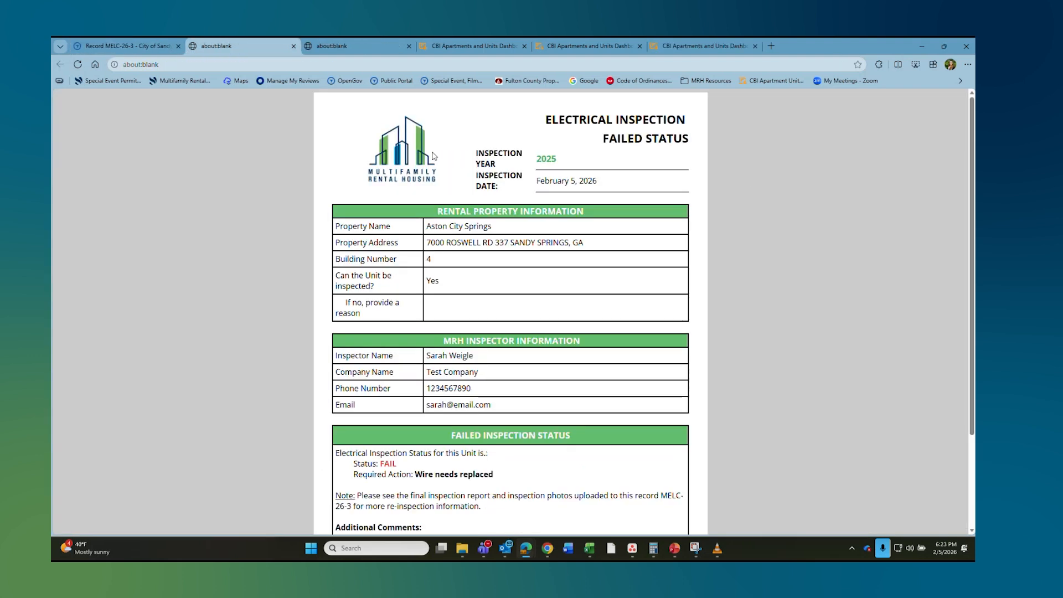
{"action": "scroll", "coordinate": [442, 156], "scroll_direction": "down", "scroll_amount": 4}
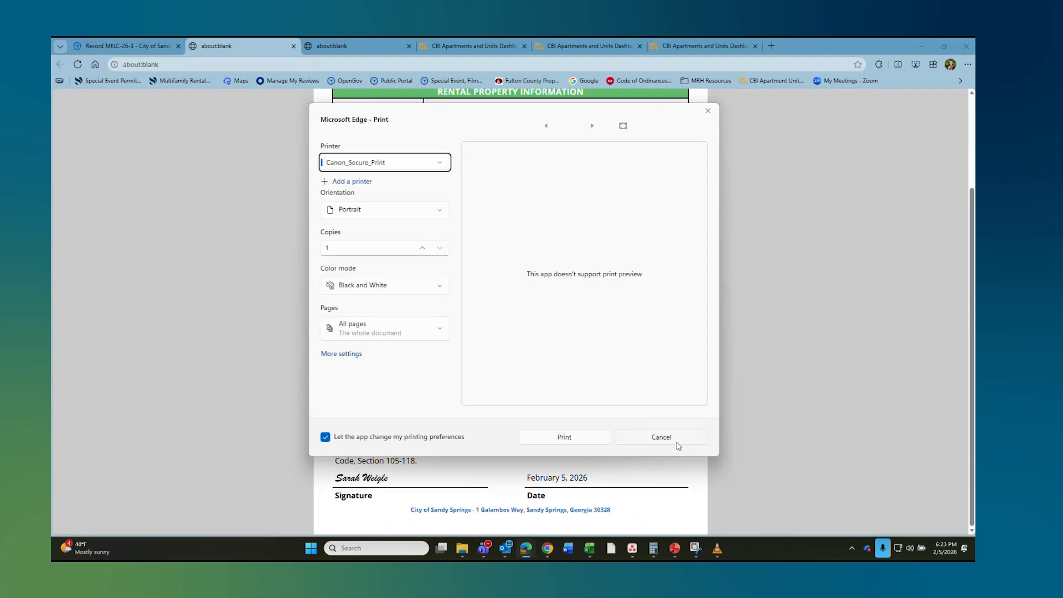
{"action": "left_click", "coordinate": [677, 439]}
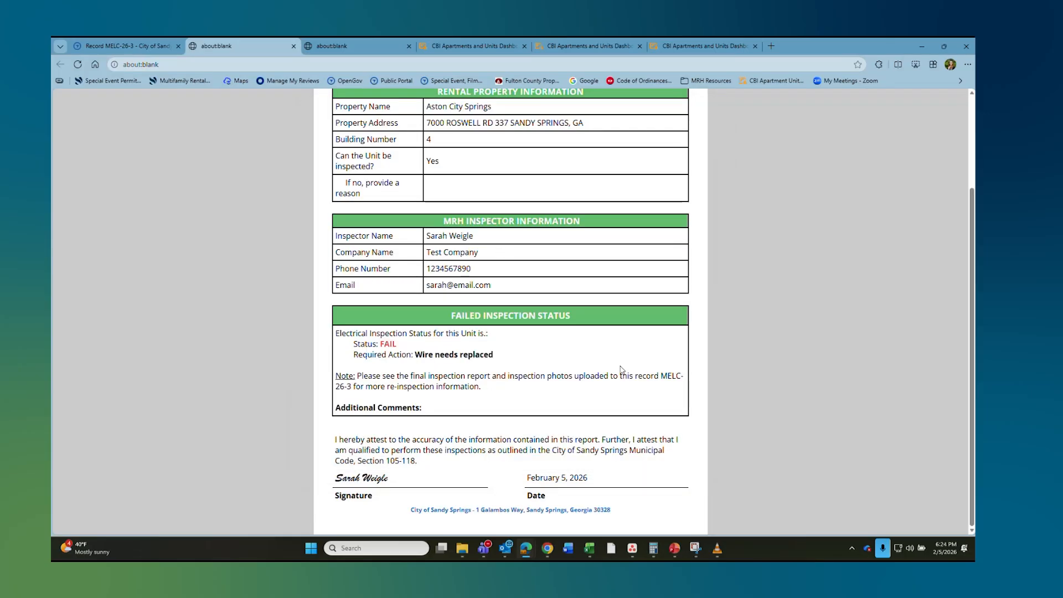
Step: Review the MELC-26-3 report, then close both blank report tabs
{"action": "scroll", "coordinate": [575, 311], "scroll_direction": "up", "scroll_amount": 3}
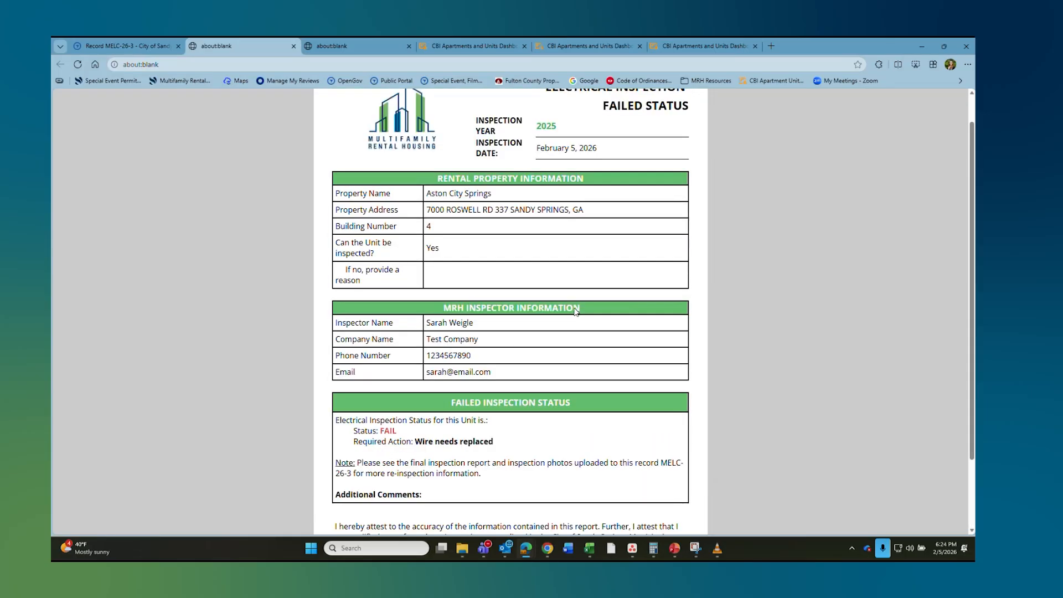
{"action": "left_click", "coordinate": [294, 46]}
{"action": "left_click", "coordinate": [294, 46]}
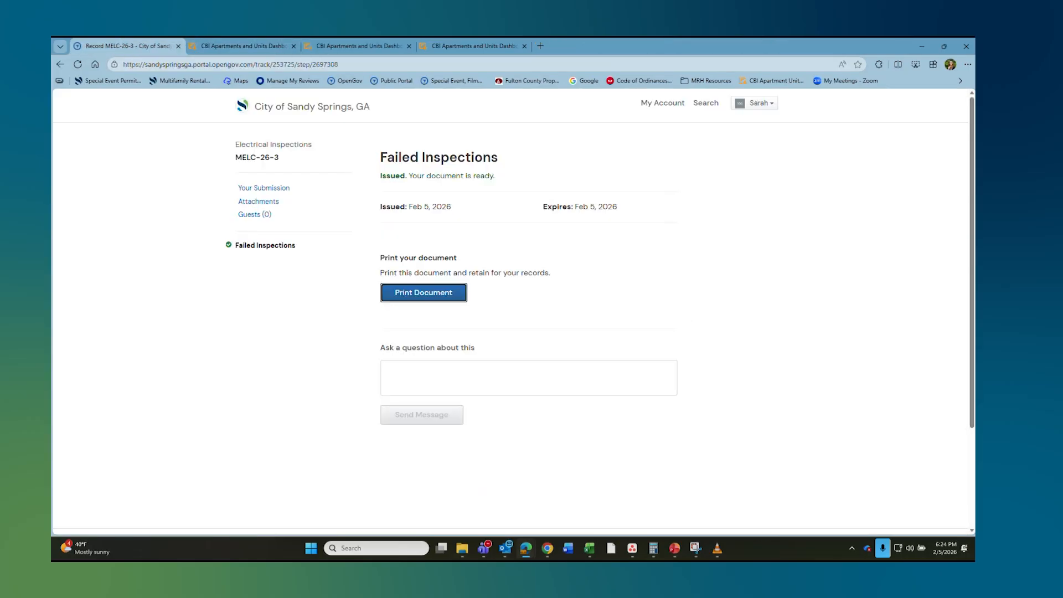